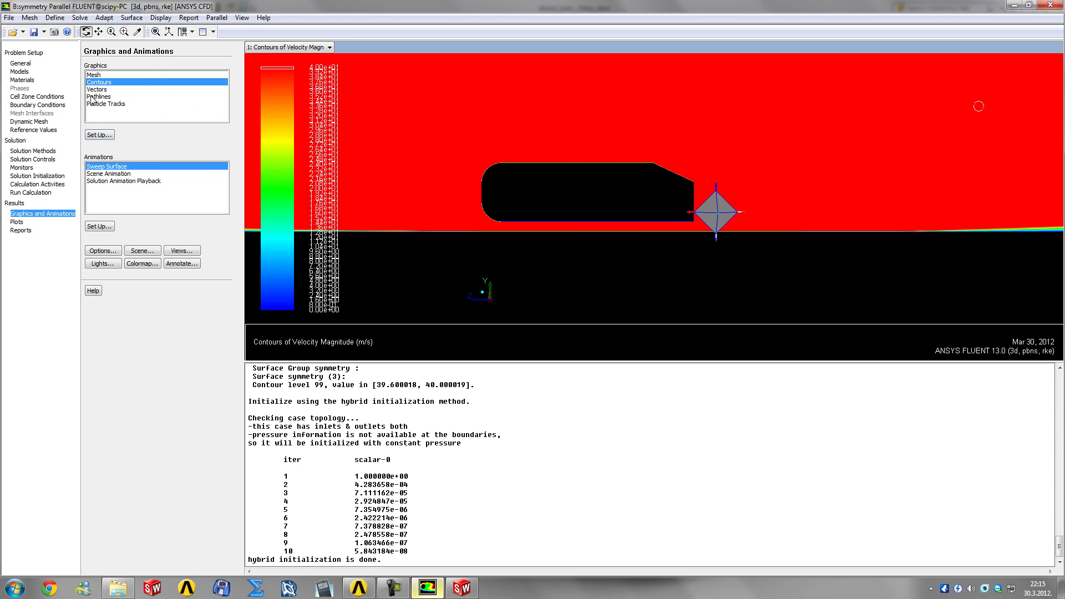
Display filled velocity magnitude contours on the symmetry plane, ranging 0 to about 95.9 m/s
click(100, 135)
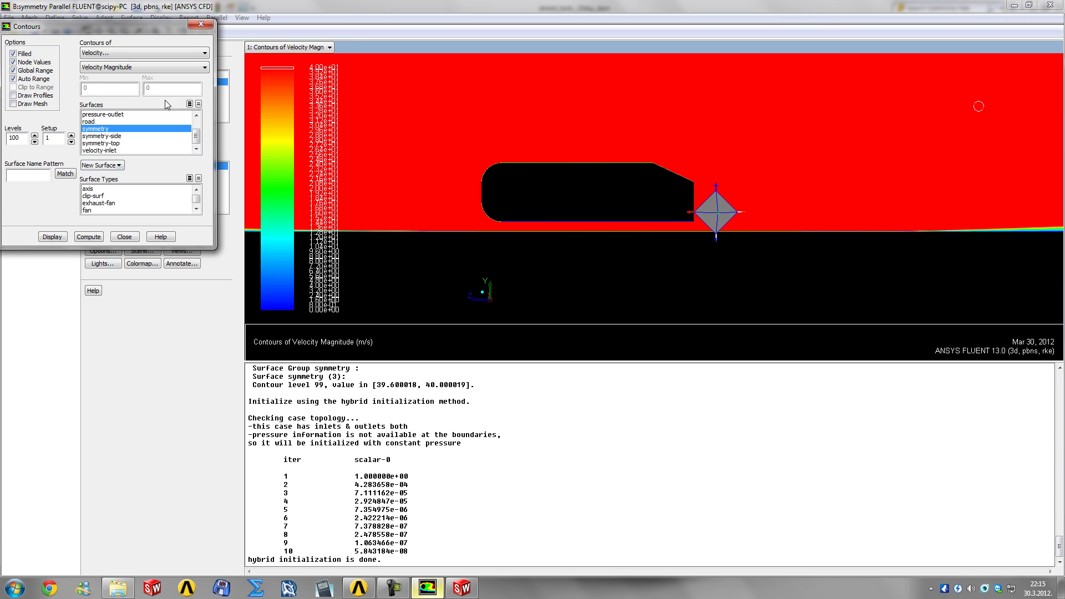
click(52, 237)
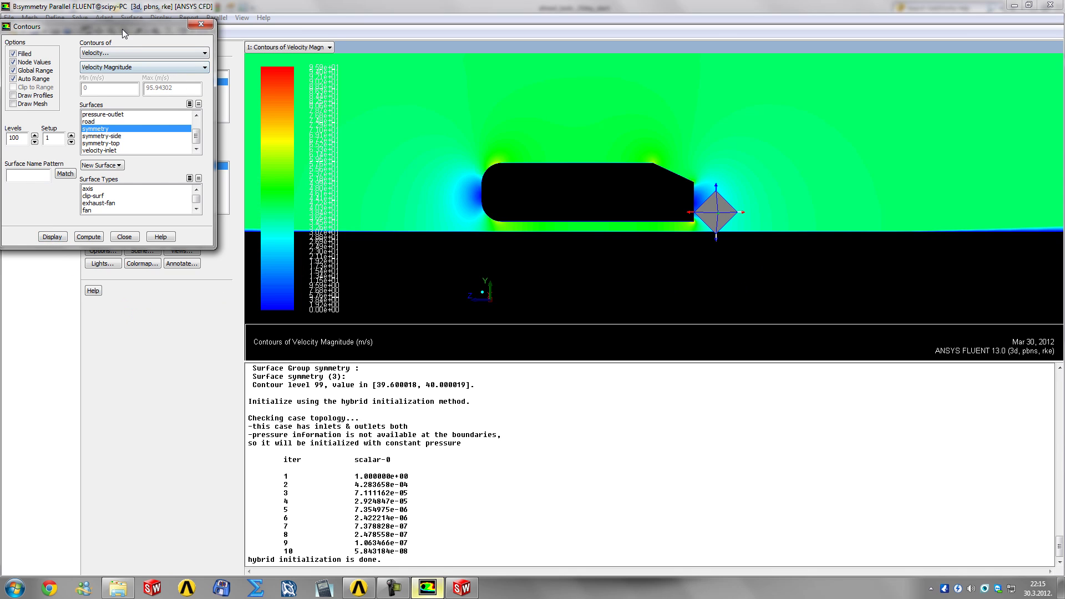
drag(122, 29, 142, 63)
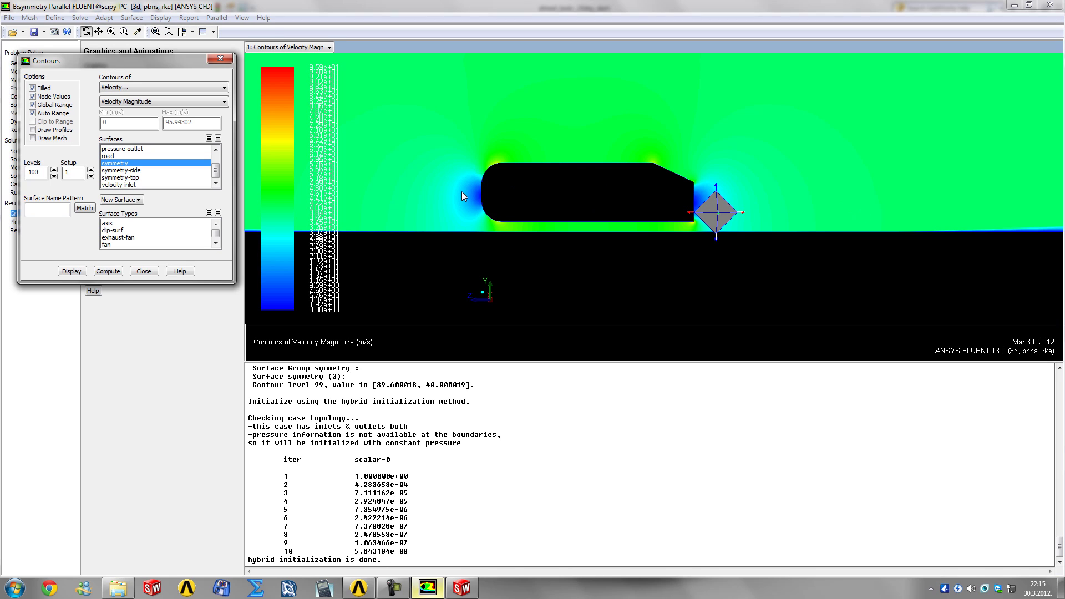
Zoom in on the car's nose and sloped rear edge, then zoom back out to the whole body
middle_drag(421, 143, 549, 228)
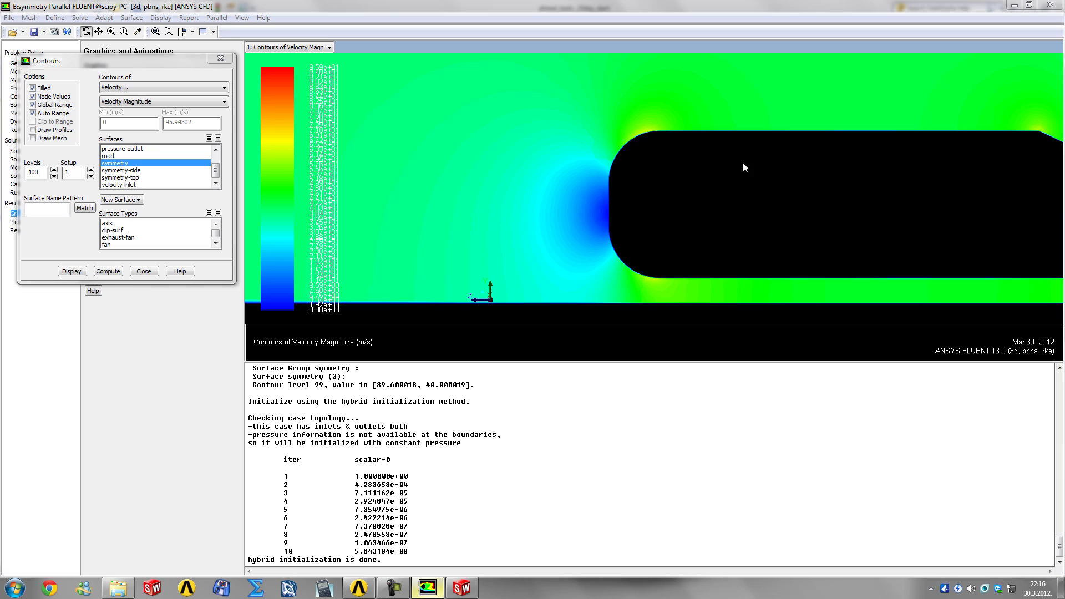
mouse_move(745, 164)
middle_down()
mouse_move(691, 186)
mouse_move(773, 197)
middle_up()
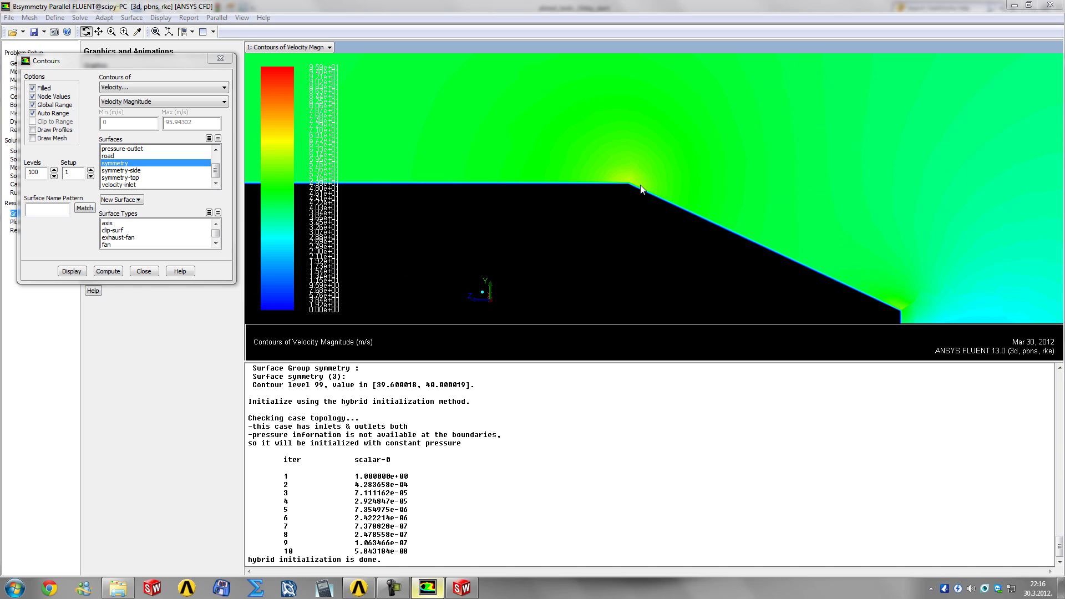
scroll(685, 205, down, 5)
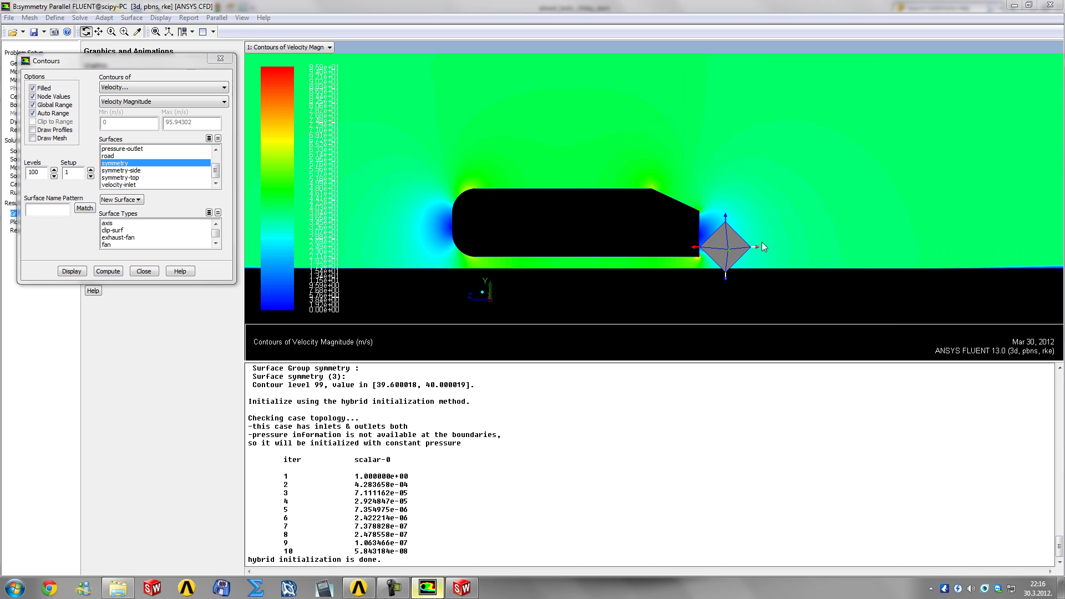
middle_drag(760, 242, 604, 156)
drag(667, 172, 721, 219)
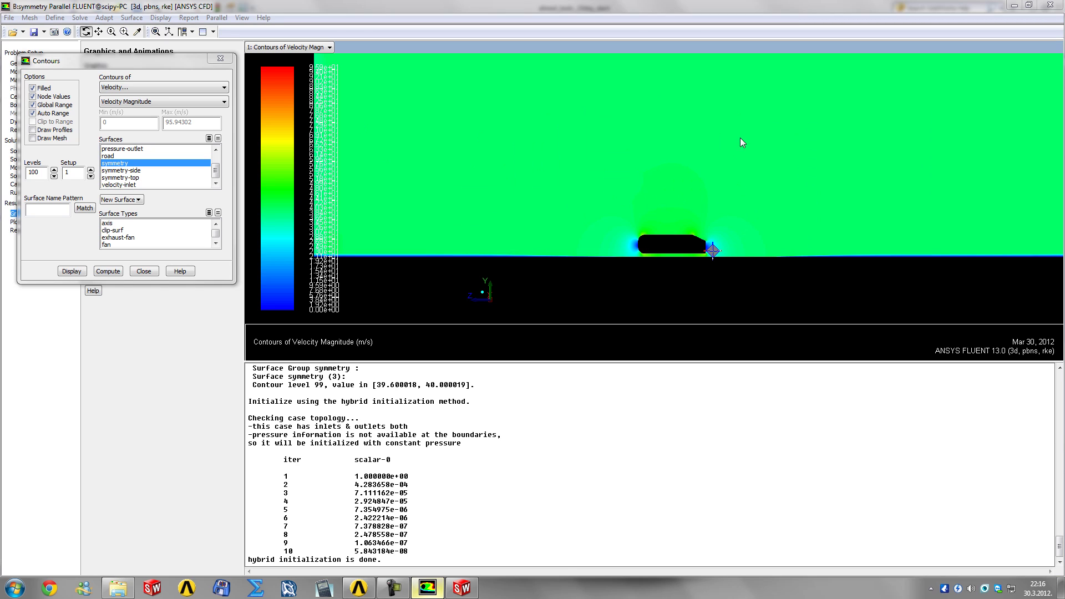
Close the contour settings and set autosave to every 100 iterations in Calculation Activities
click(144, 270)
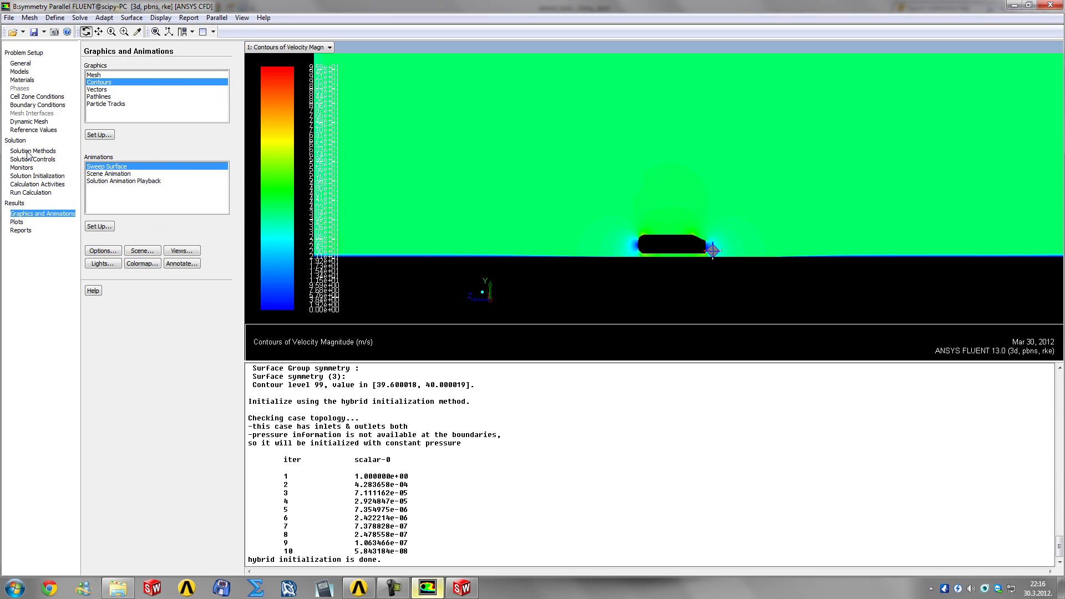
click(23, 176)
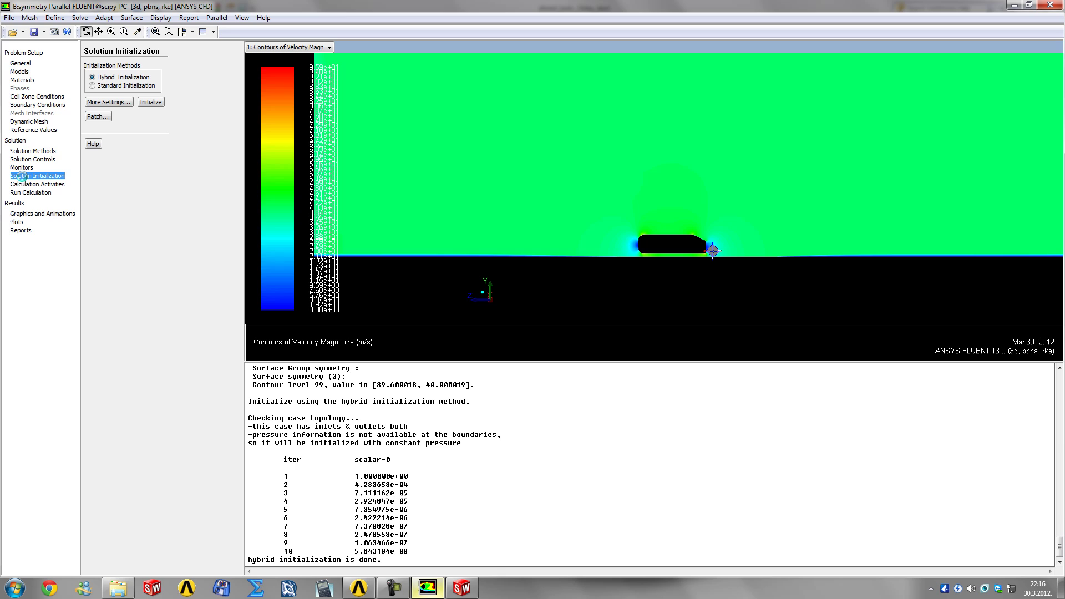
click(41, 185)
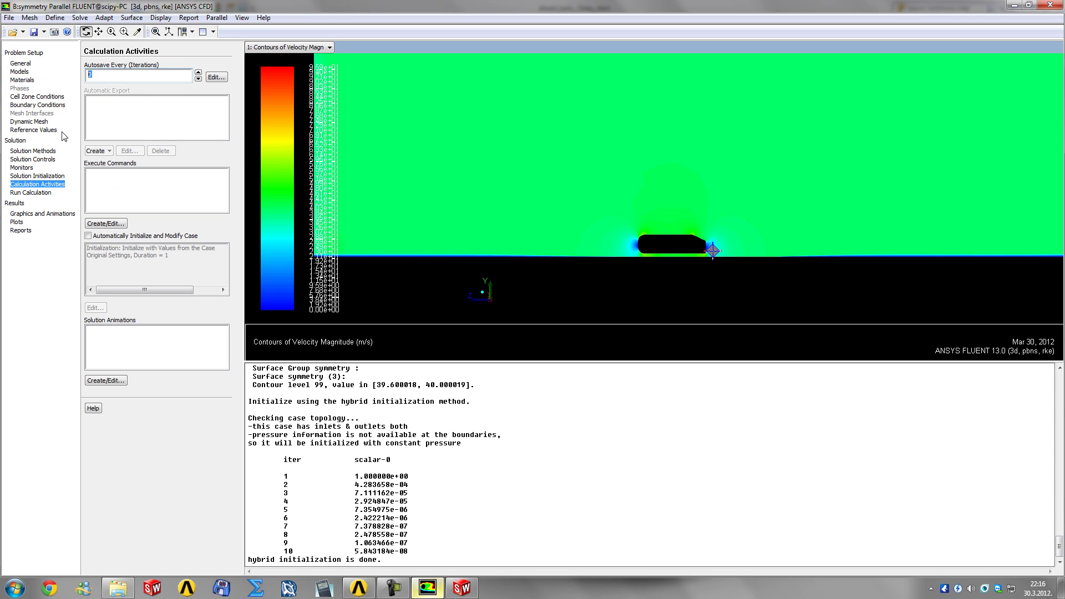
text(100)
After reviewing solution methods and controls, set 100 iterations and start the calculation
click(32, 193)
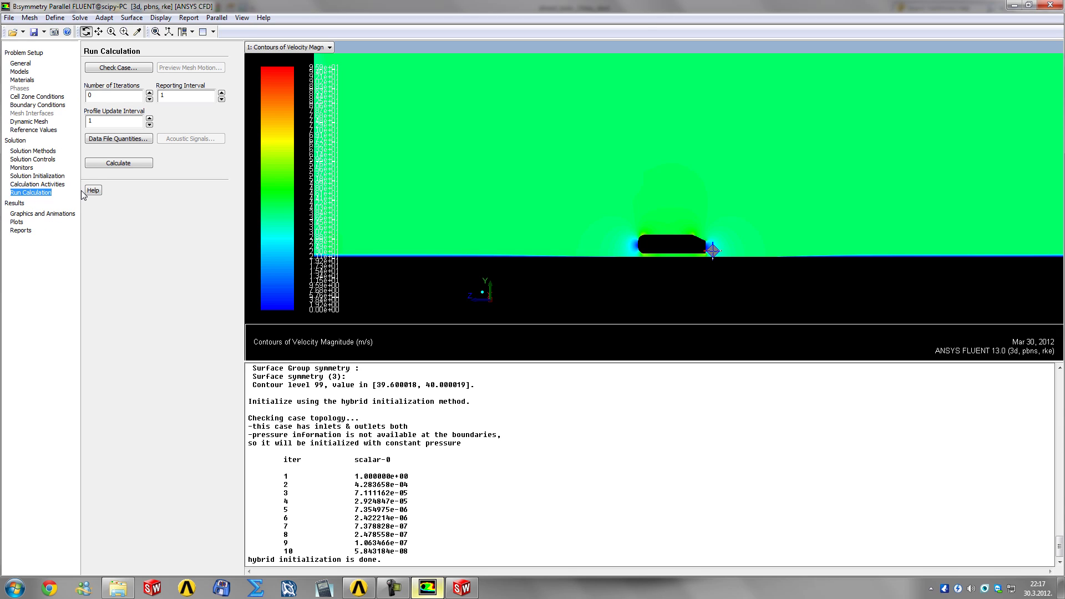
double_click(105, 95)
click(37, 151)
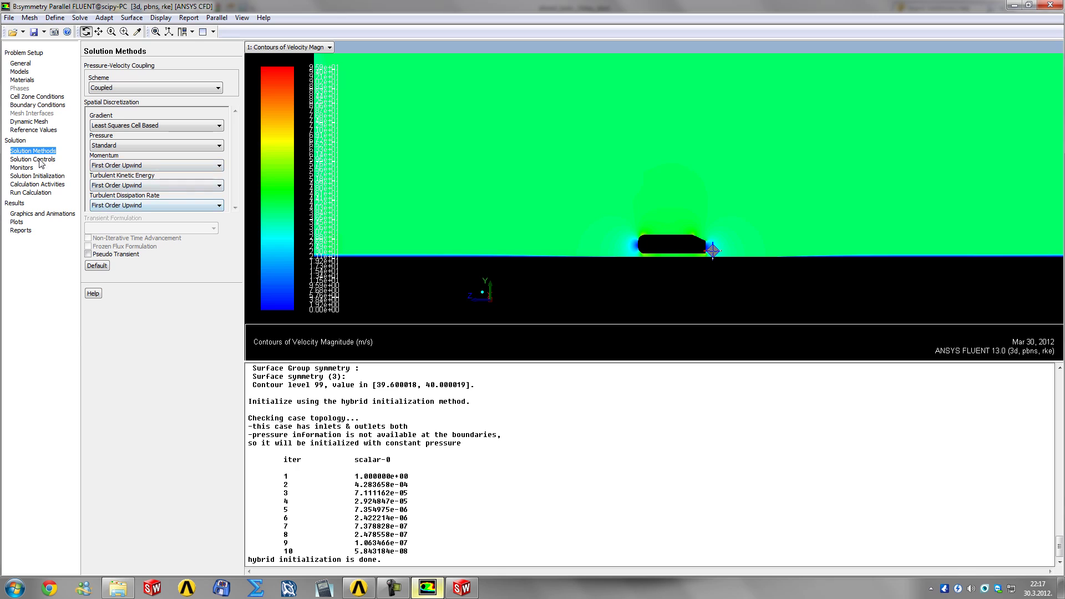
click(49, 159)
click(31, 192)
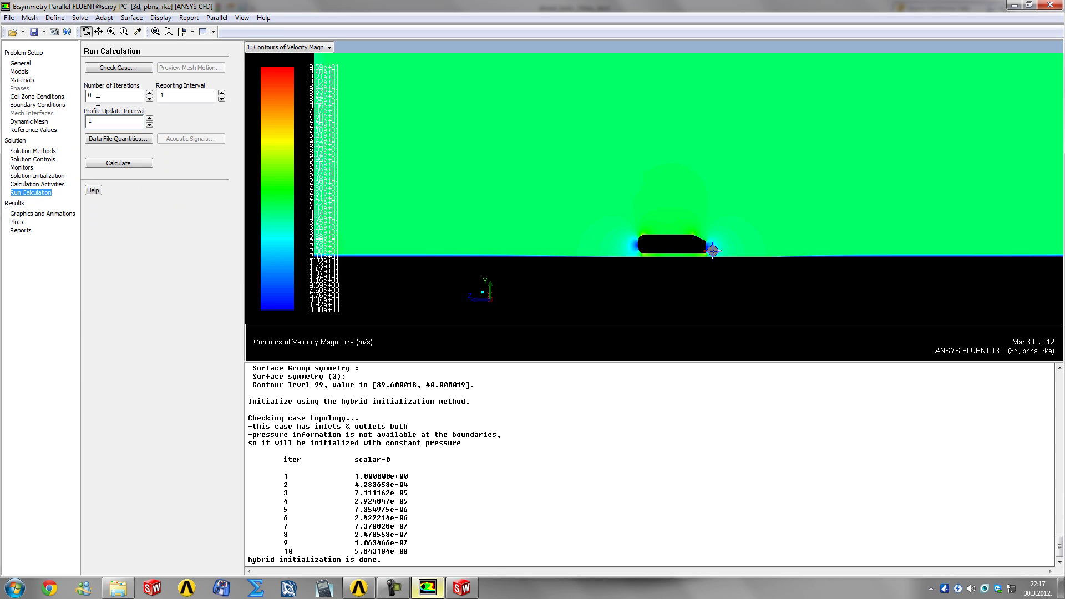
text(100)
click(116, 164)
Let the run begin and view the scaled residuals, drag and lift coefficient histories
click(114, 186)
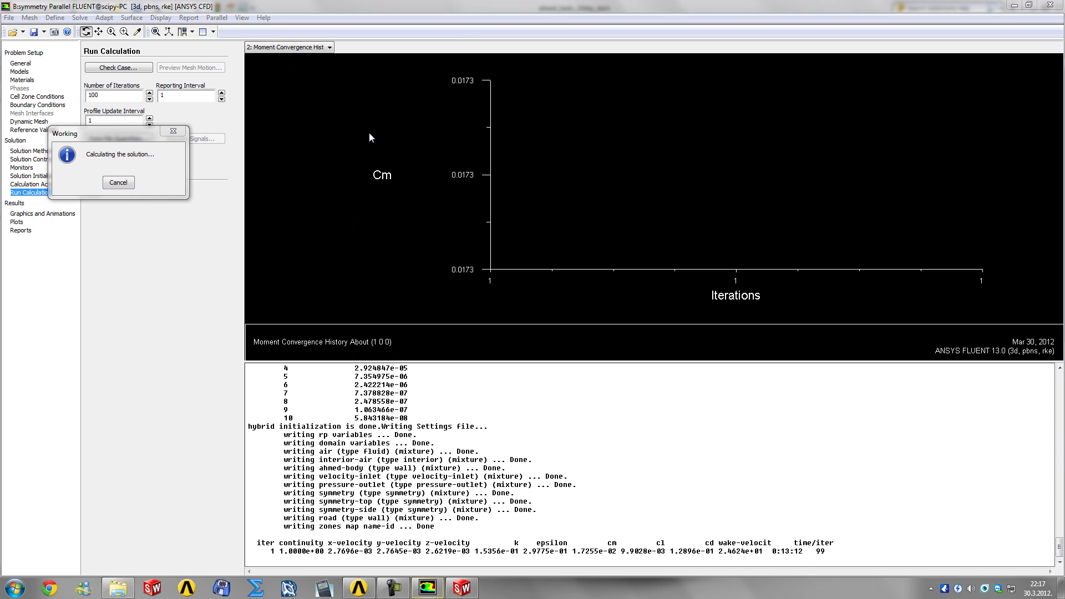
click(275, 48)
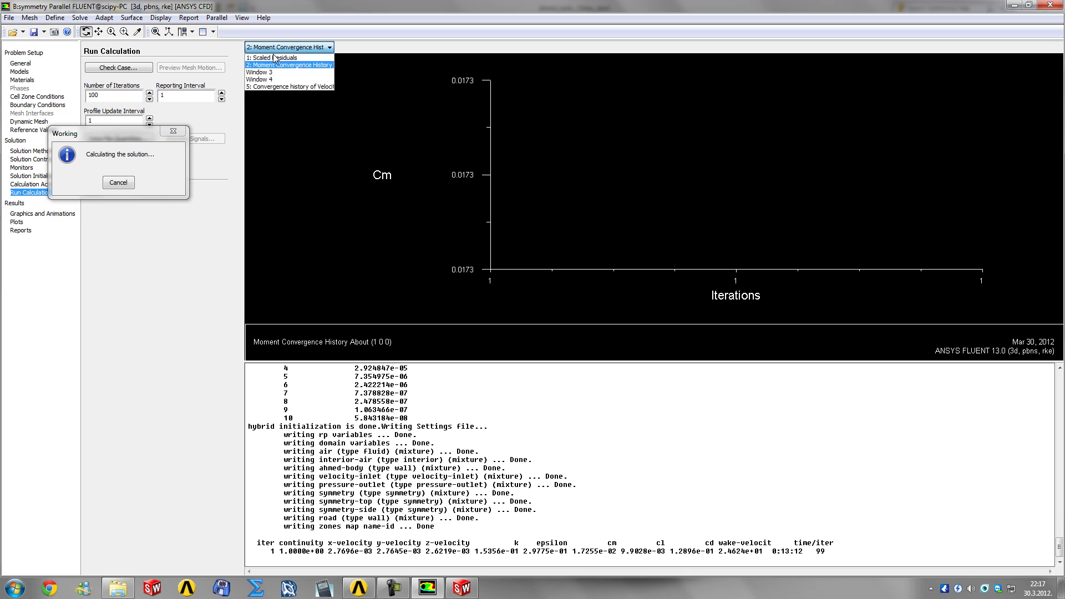
click(273, 58)
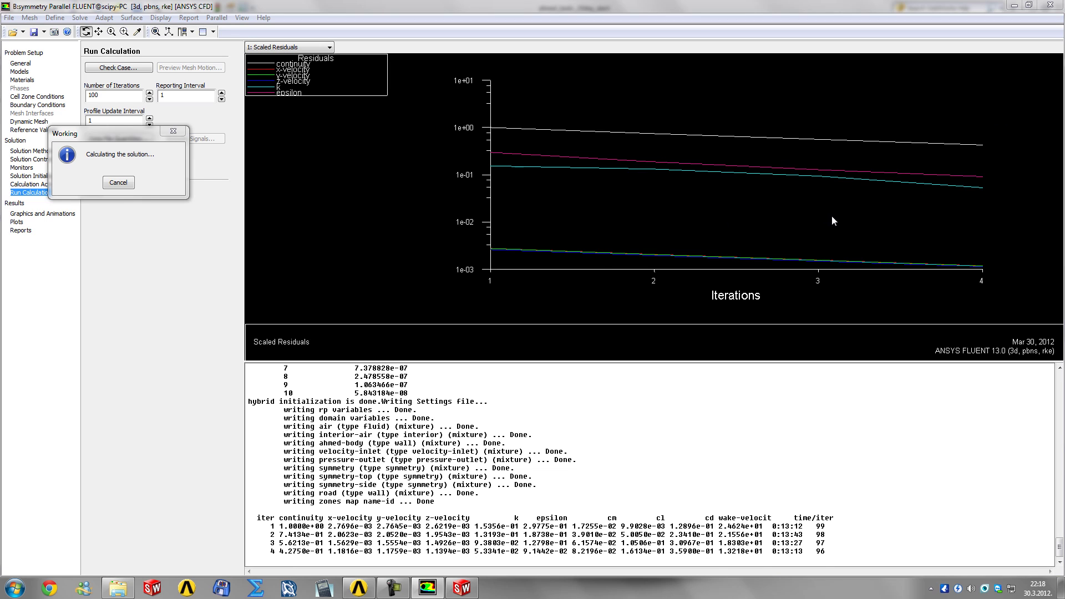
click(289, 47)
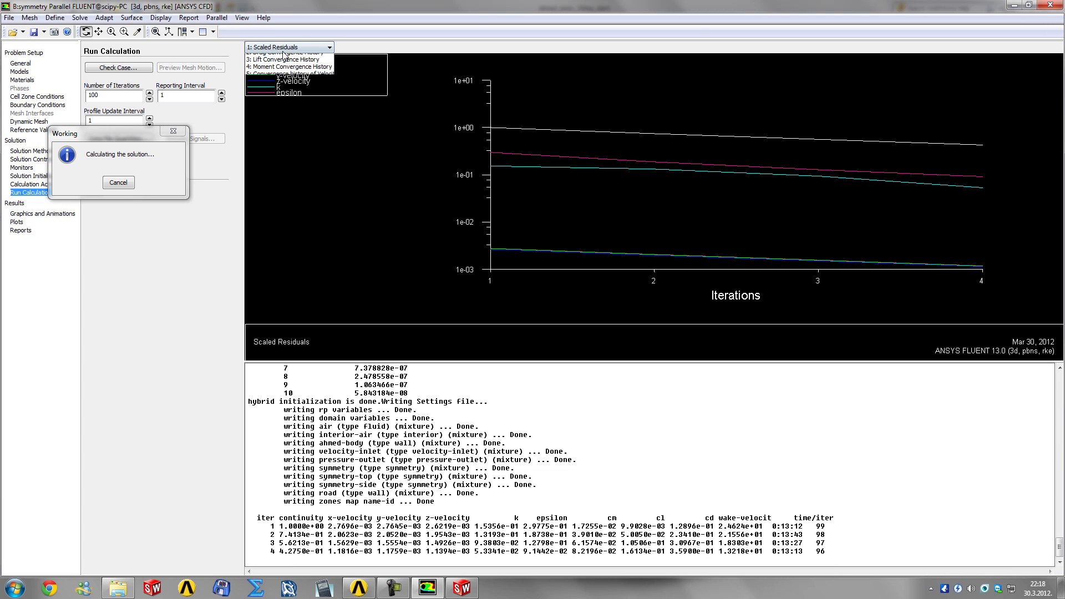
click(280, 65)
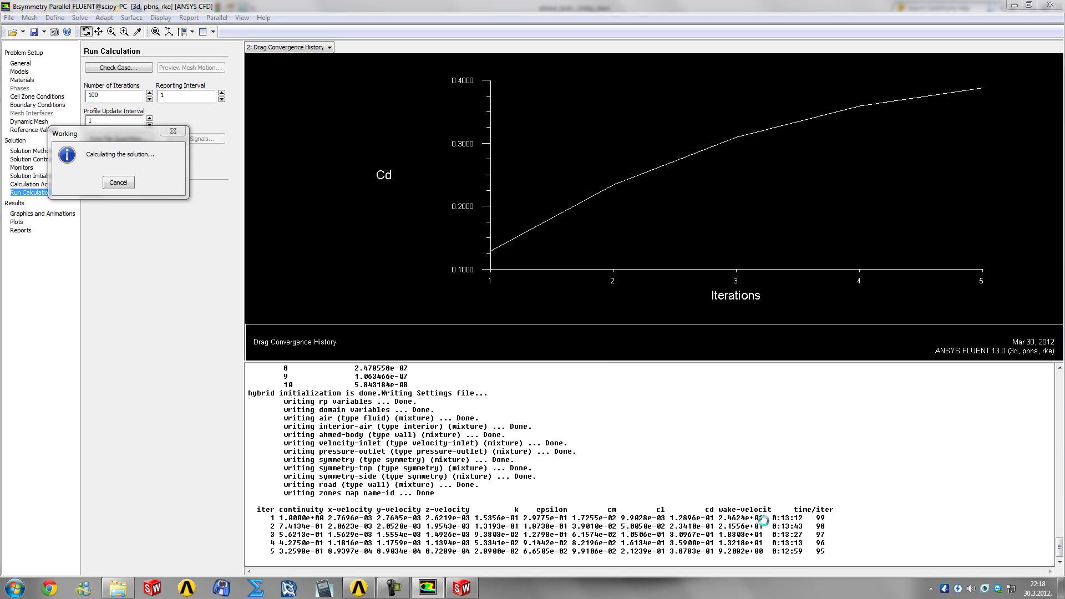
click(282, 50)
click(283, 72)
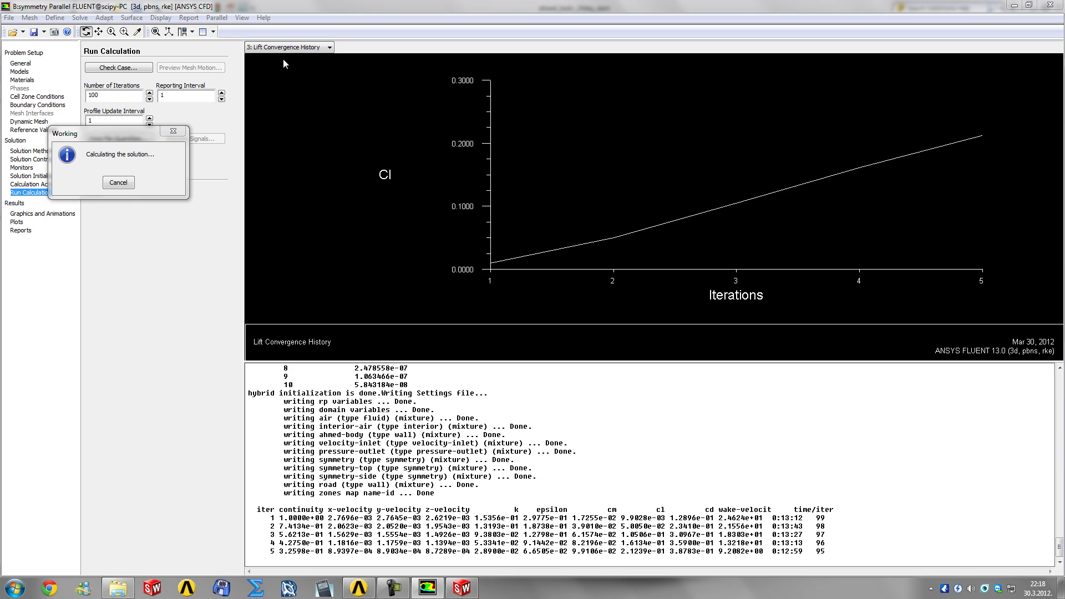
Check the moment coefficient and wake velocity histories, then return to the drag history
click(283, 47)
click(274, 79)
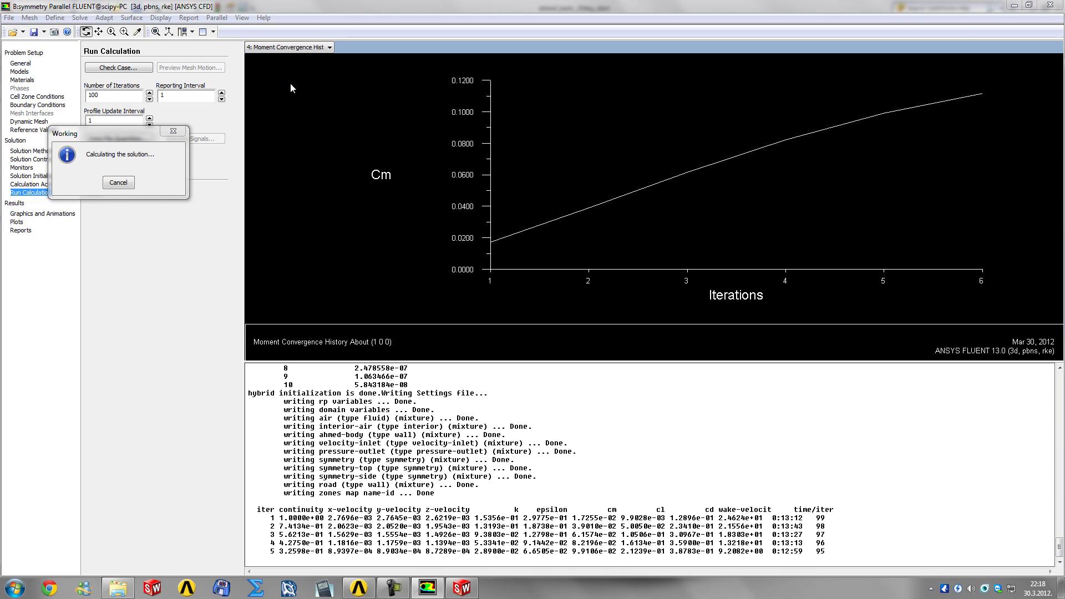
click(280, 47)
click(274, 85)
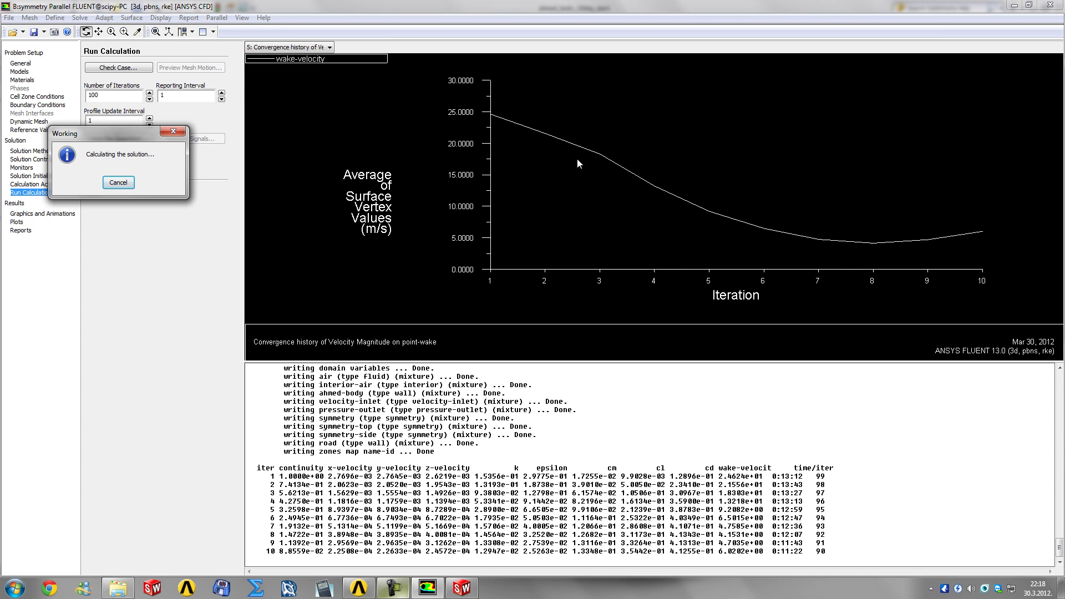
click(289, 47)
click(270, 65)
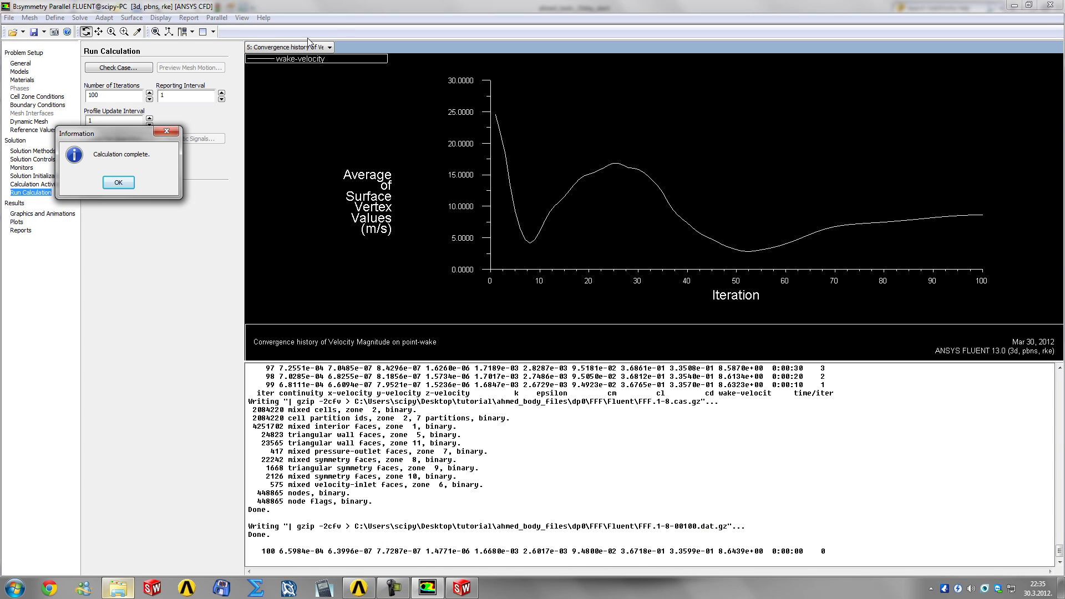
Dismiss the calculation-complete message and review the final residuals and drag coefficient history
click(118, 182)
click(272, 45)
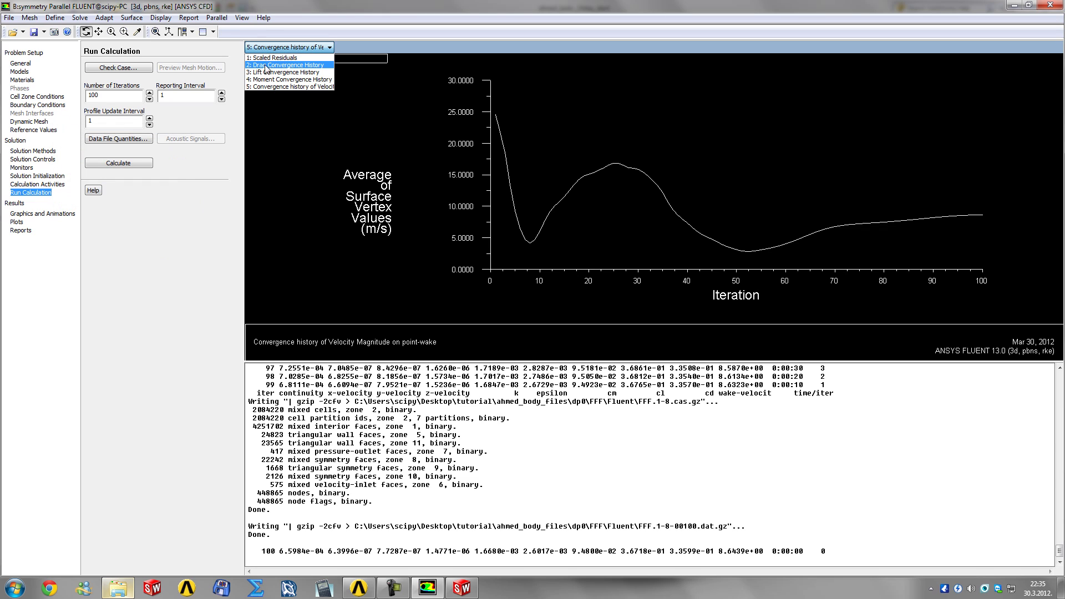
click(267, 55)
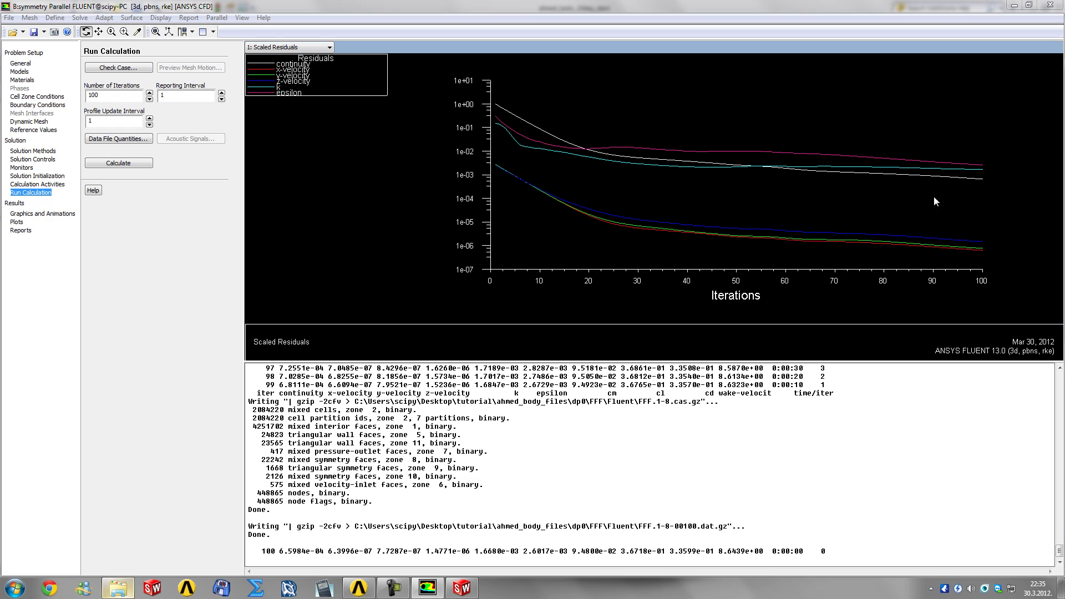
click(274, 47)
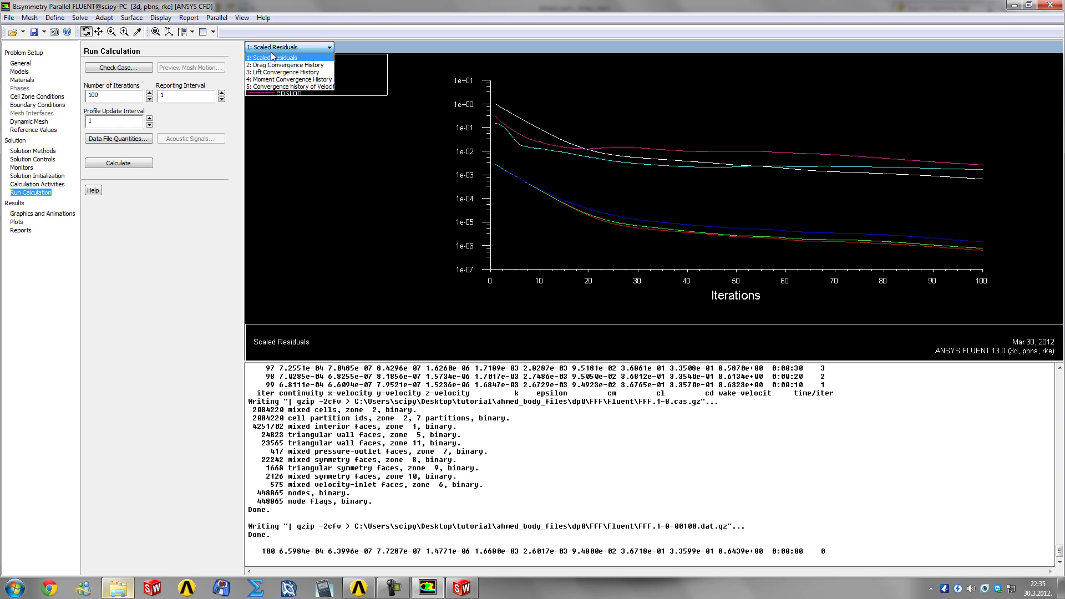
click(270, 66)
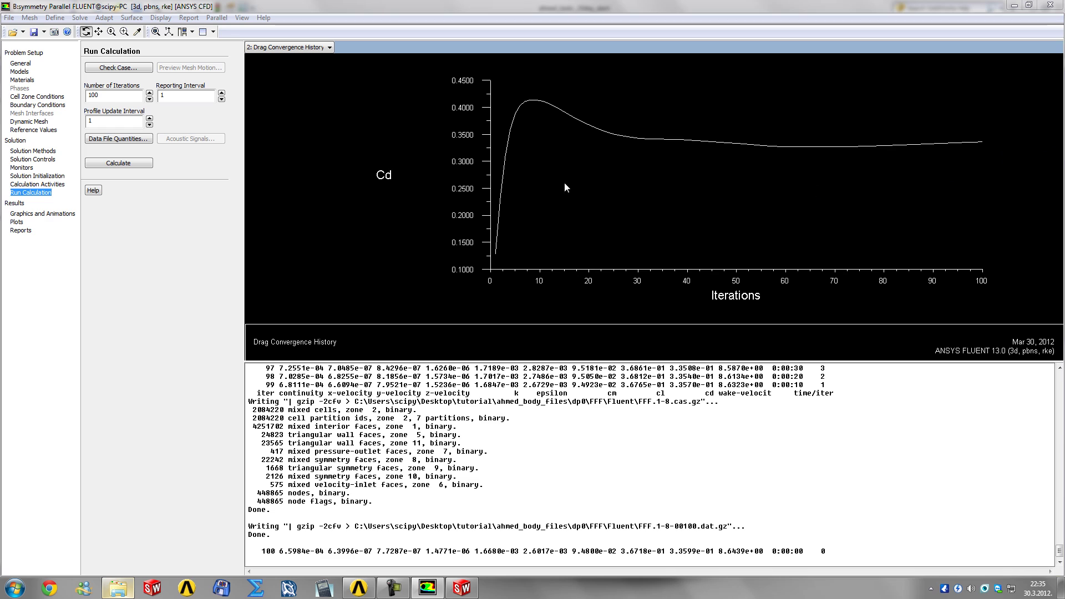
Review the final lift and moment histories, ending on the wake-velocity convergence plot
click(288, 47)
click(286, 80)
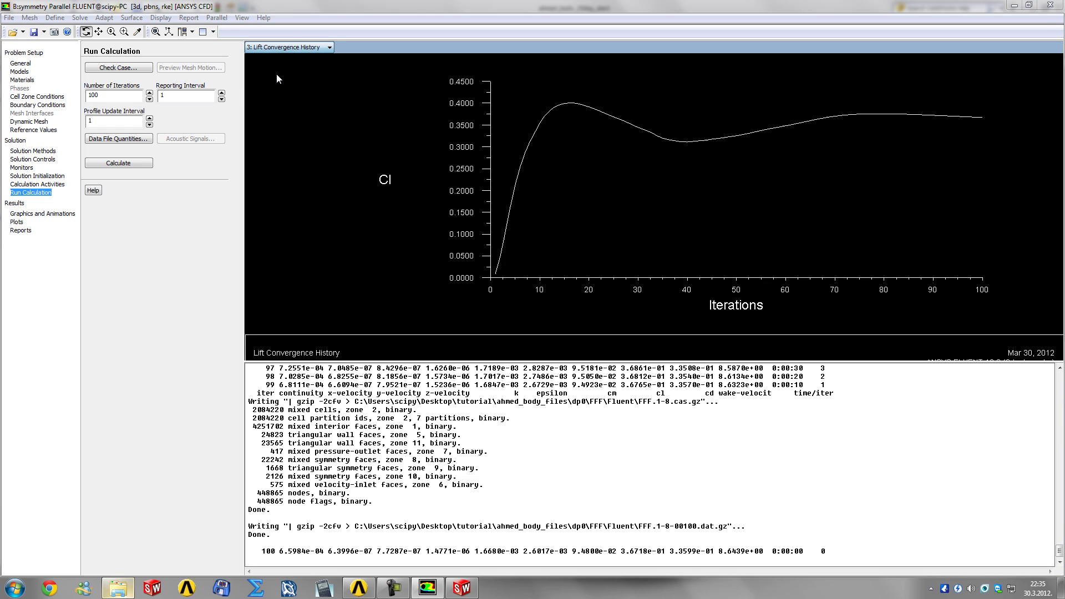
click(319, 47)
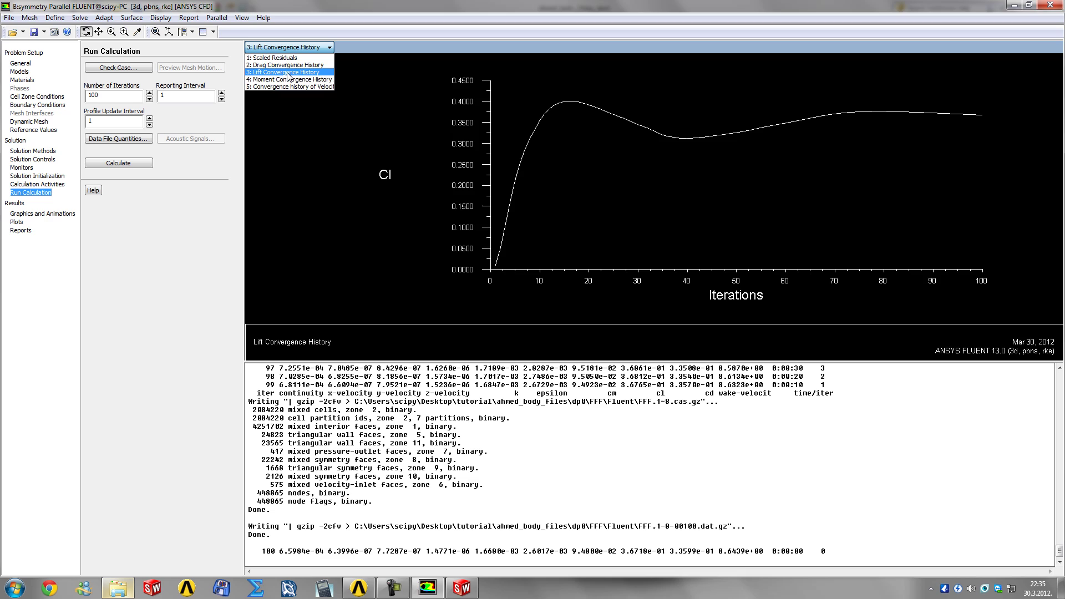
click(288, 80)
click(290, 51)
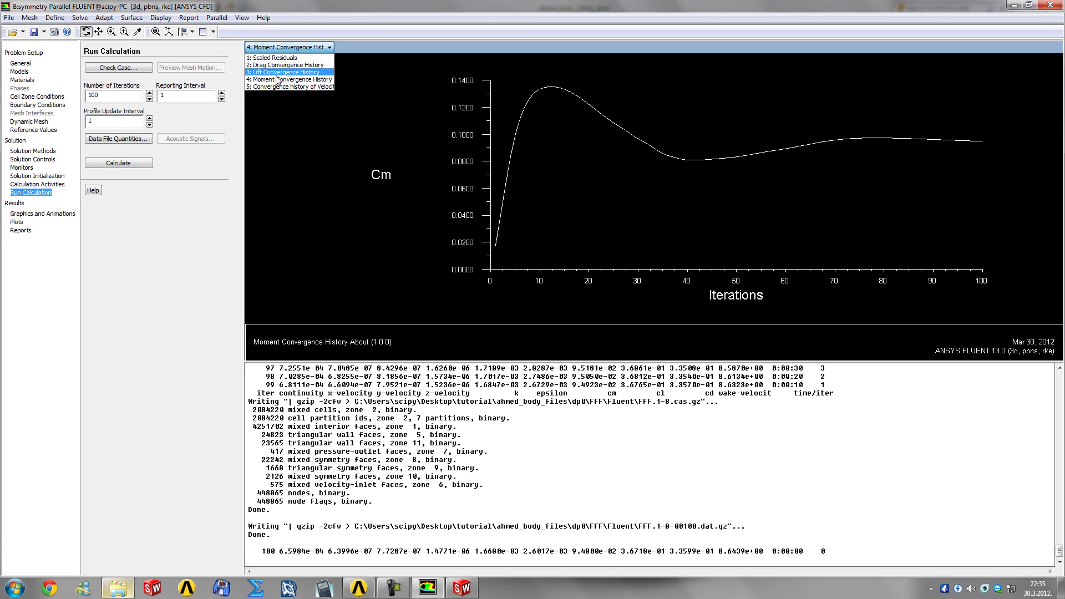
click(302, 91)
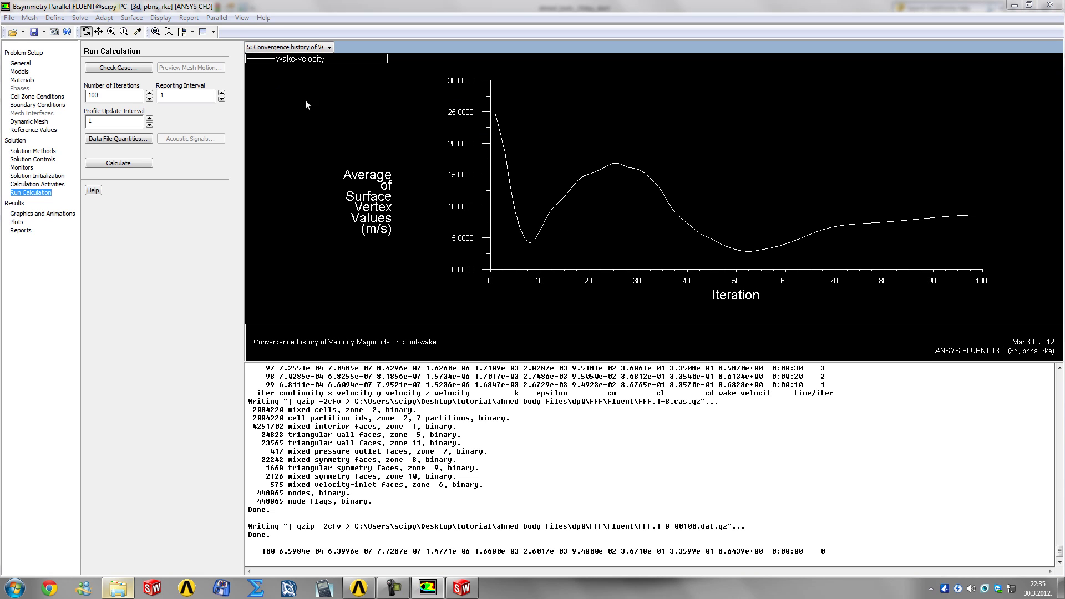
Set momentum, turbulent kinetic energy and dissipation rate schemes to Second Order Upwind
click(32, 151)
click(127, 166)
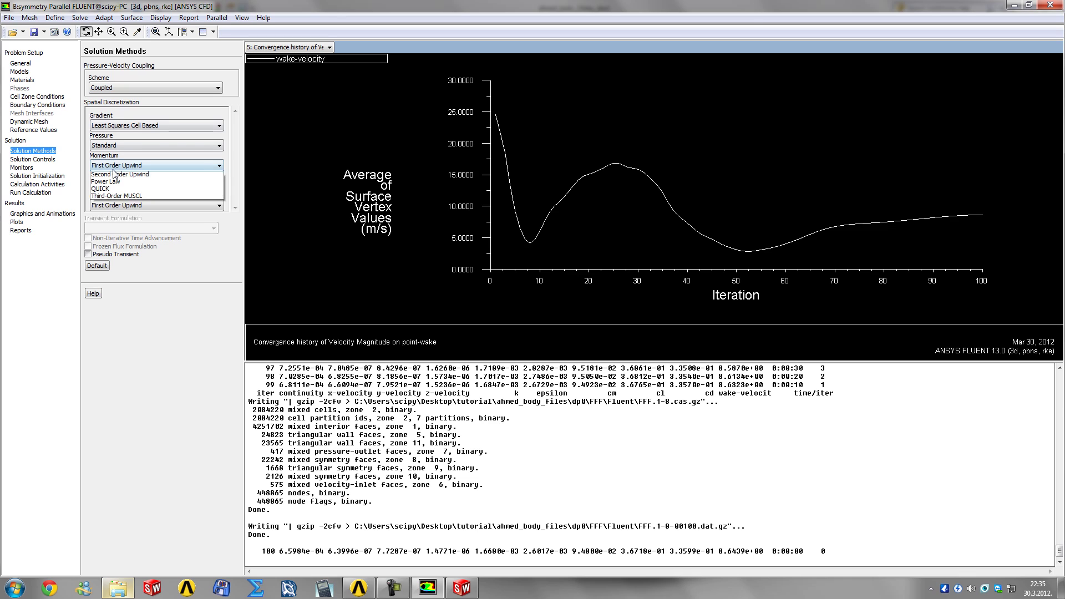
click(119, 183)
click(117, 186)
click(115, 204)
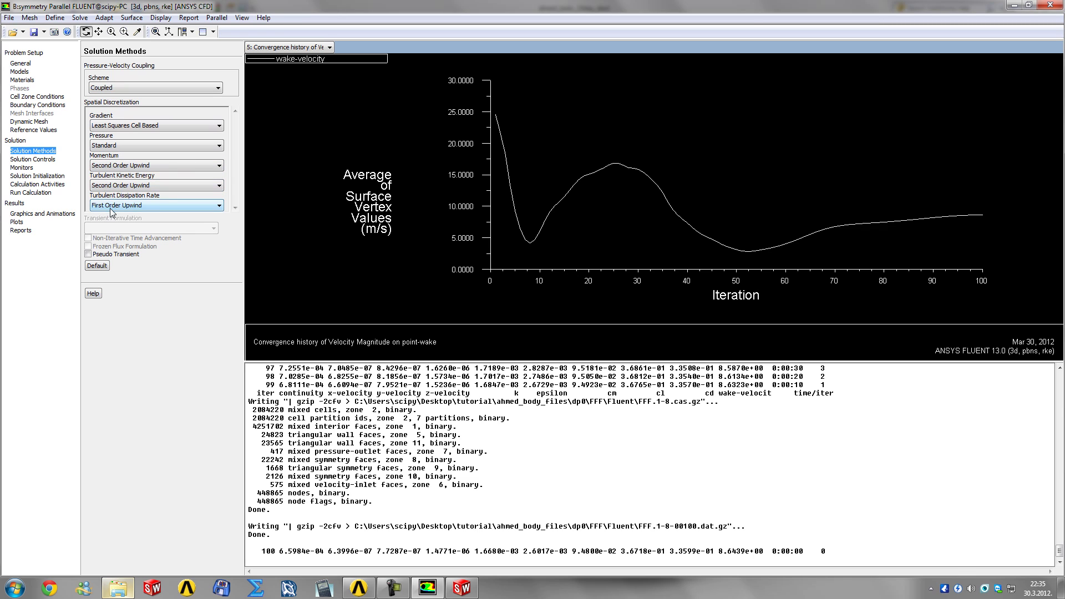
click(155, 205)
click(119, 223)
Set turbulent viscosity under-relaxation to 0.95 and the run iterations to 500
click(40, 160)
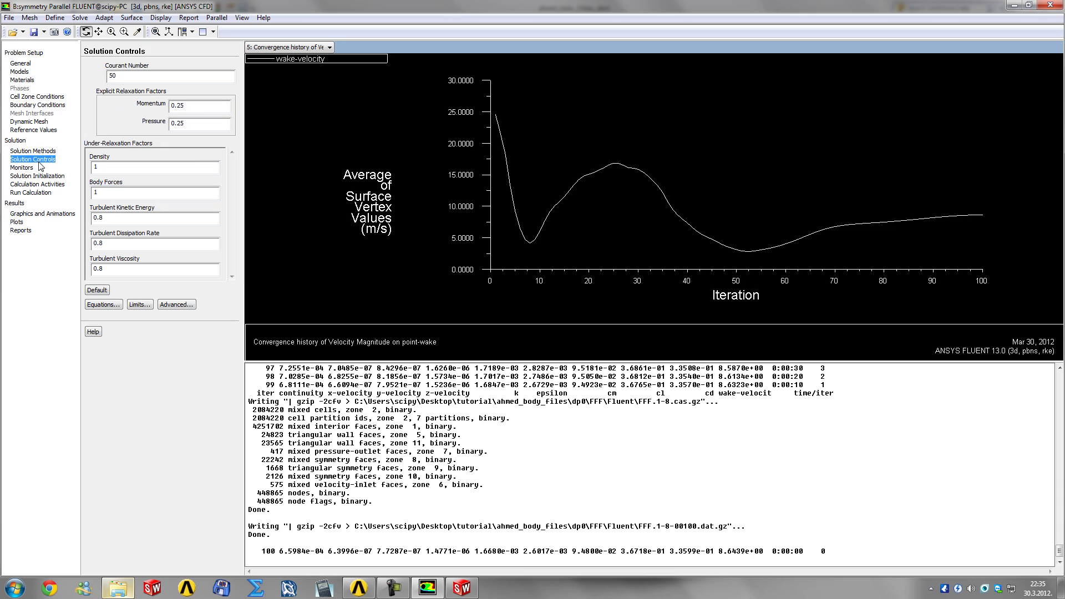
click(127, 269)
text(95)
click(31, 192)
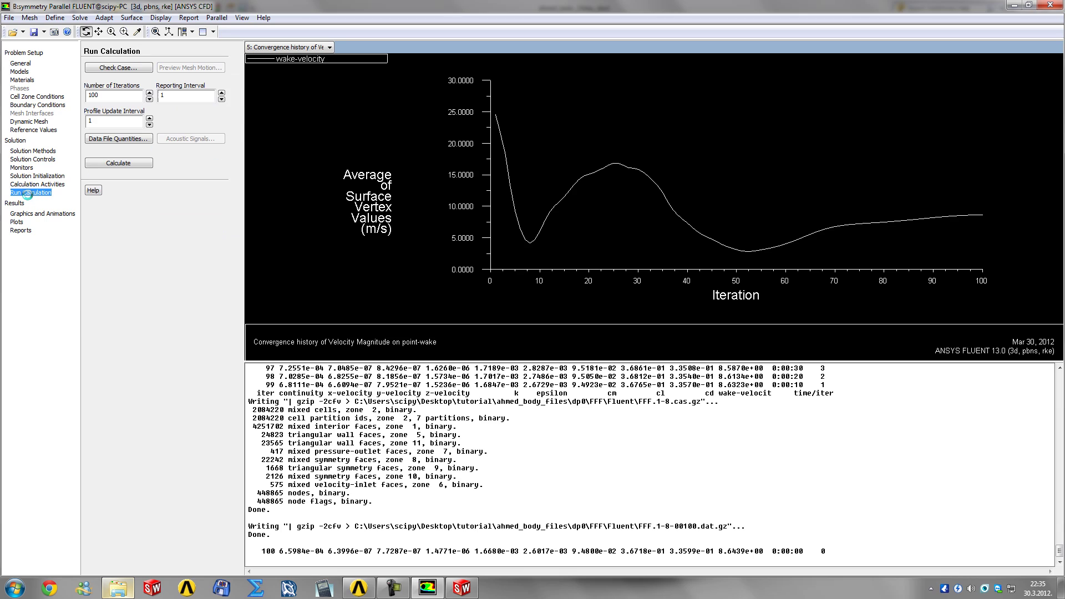
drag(111, 95, 56, 94)
text(50)
scroll(486, 401, up, 1)
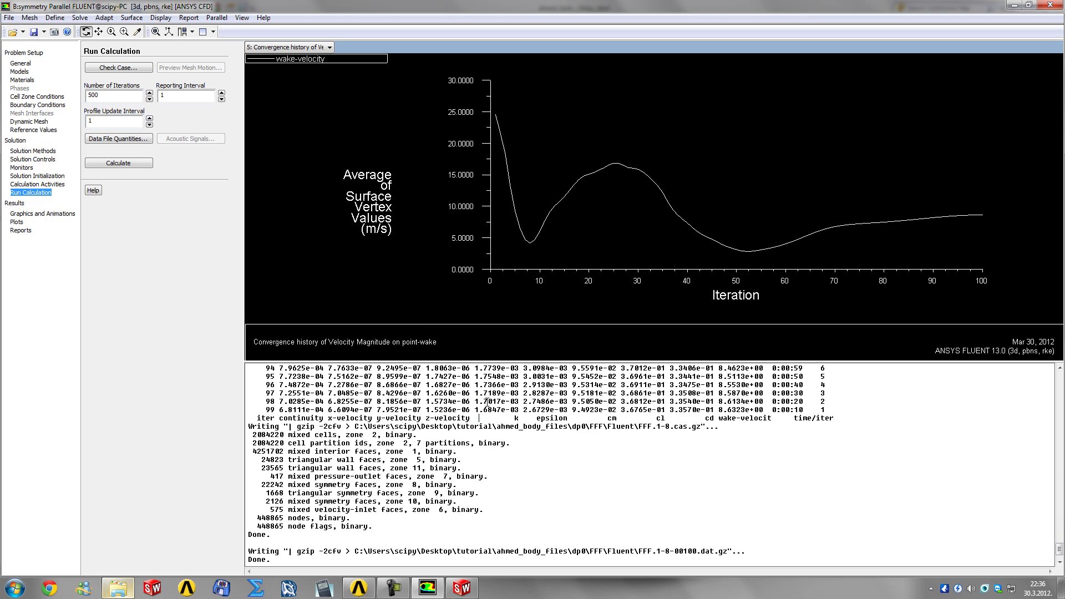
scroll(486, 401, up, 3)
scroll(712, 452, up, 1)
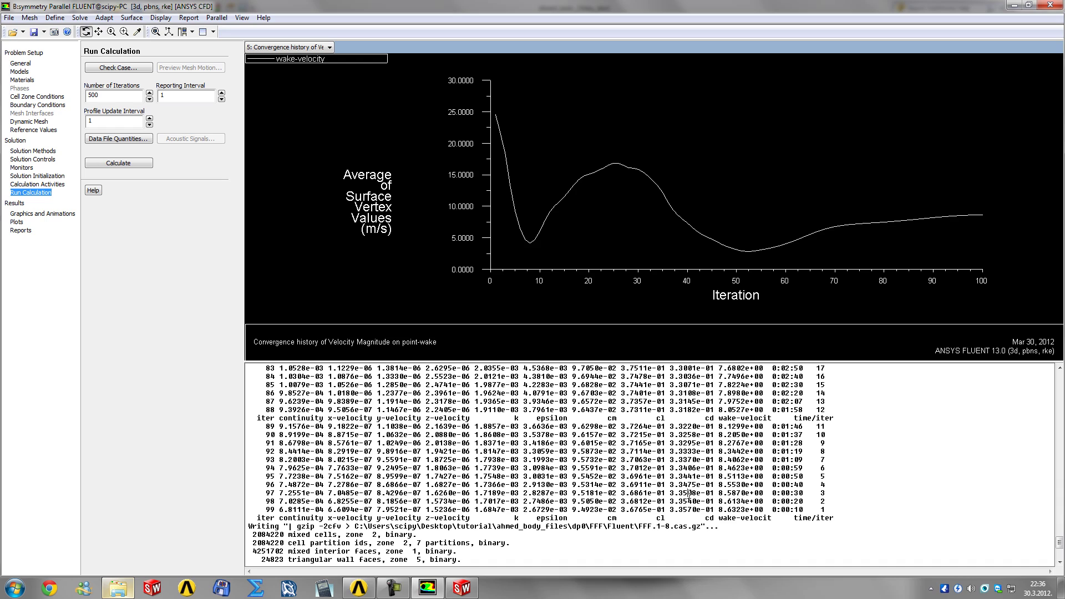
drag(687, 492, 696, 492)
click(690, 492)
drag(688, 493, 697, 493)
Start the 500-iteration calculation, applying the setting changes to the current run only
click(118, 164)
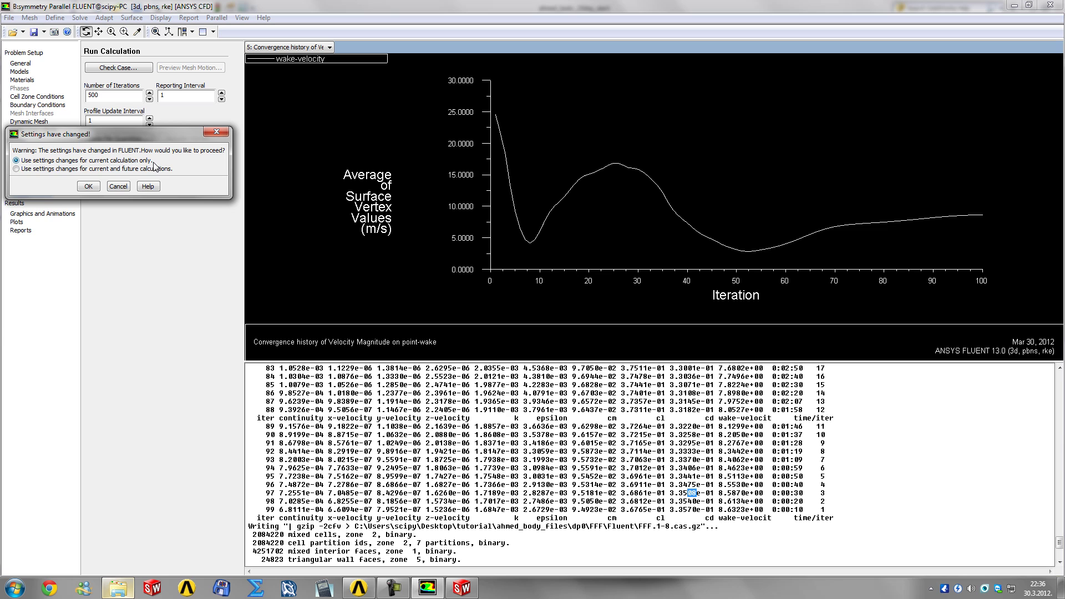
click(88, 186)
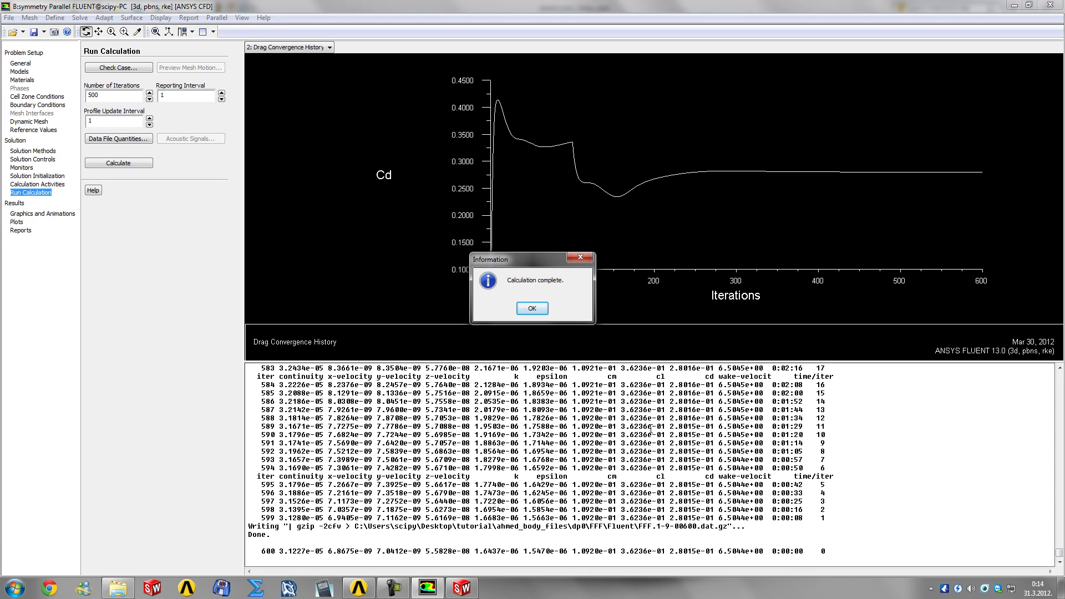
Close the calculation-complete notice and scroll through the console's iteration output
click(532, 308)
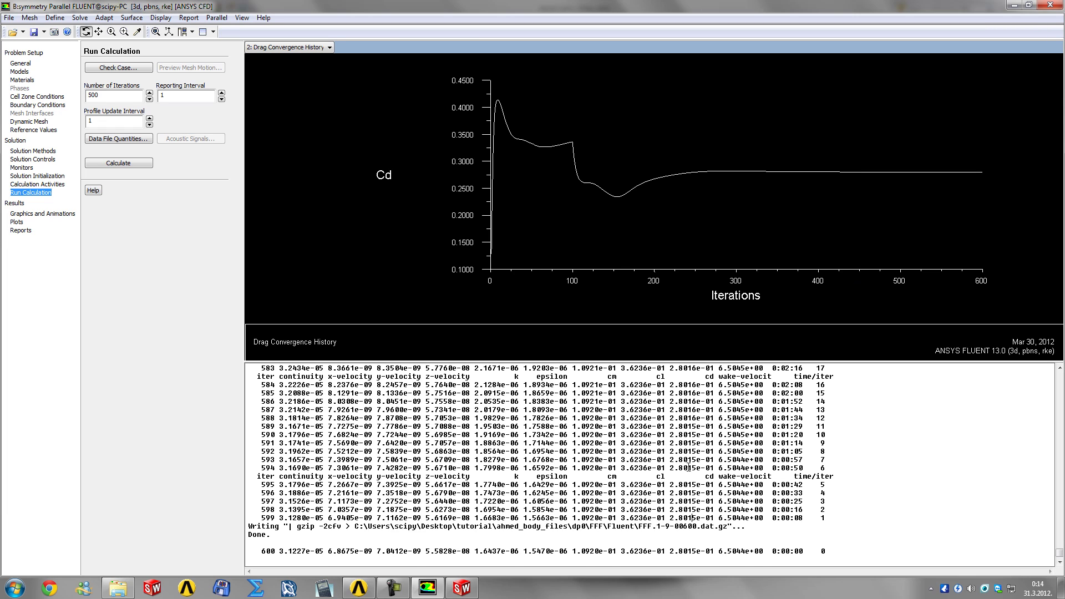
scroll(744, 467, up, 10)
scroll(688, 468, down, 8)
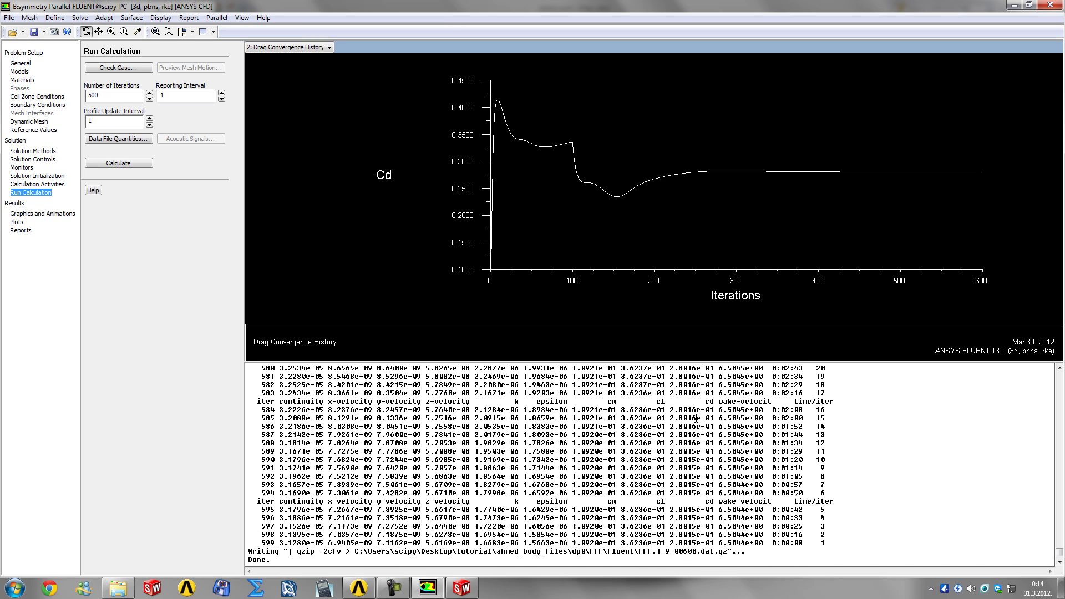
scroll(696, 418, up, 2)
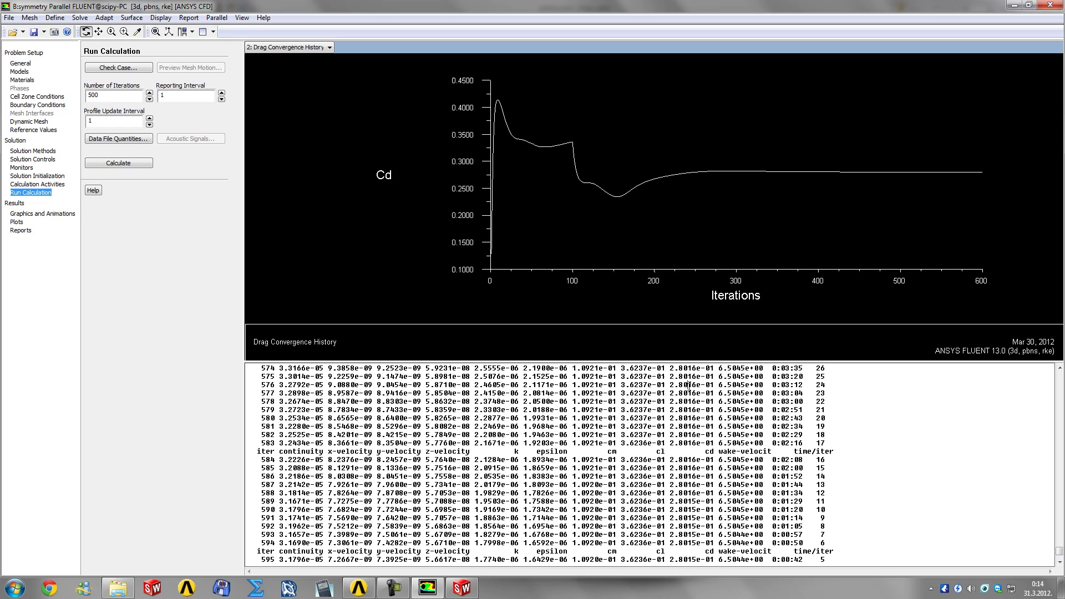
triple_click(690, 385)
click(699, 397)
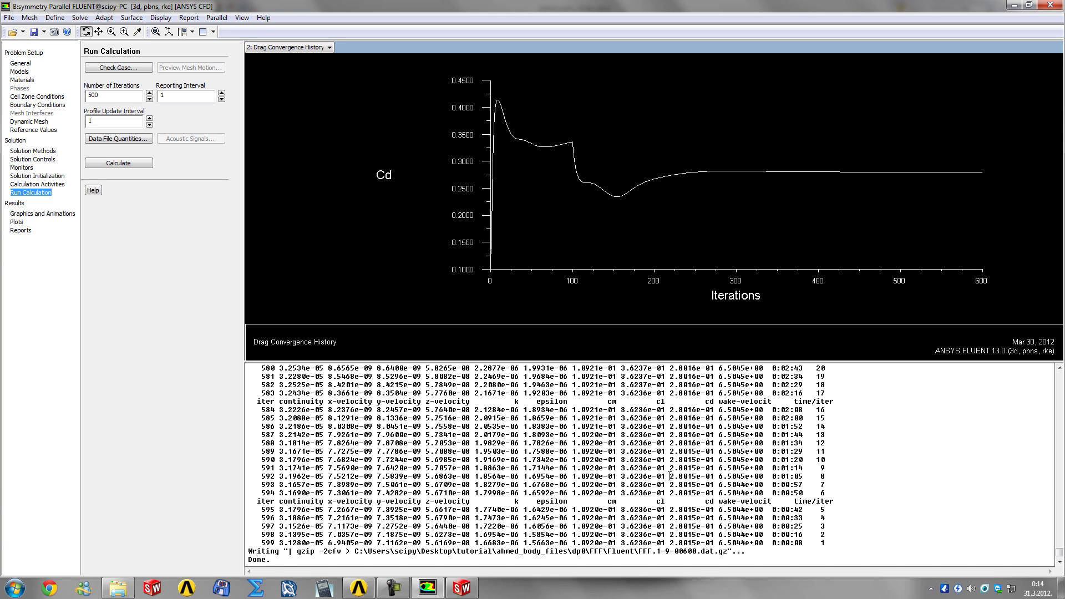
Highlight the 2.80 drag coefficient of iteration 592 in the console
drag(670, 476, 688, 475)
click(697, 475)
drag(670, 476, 688, 476)
key(XF86Calculator)
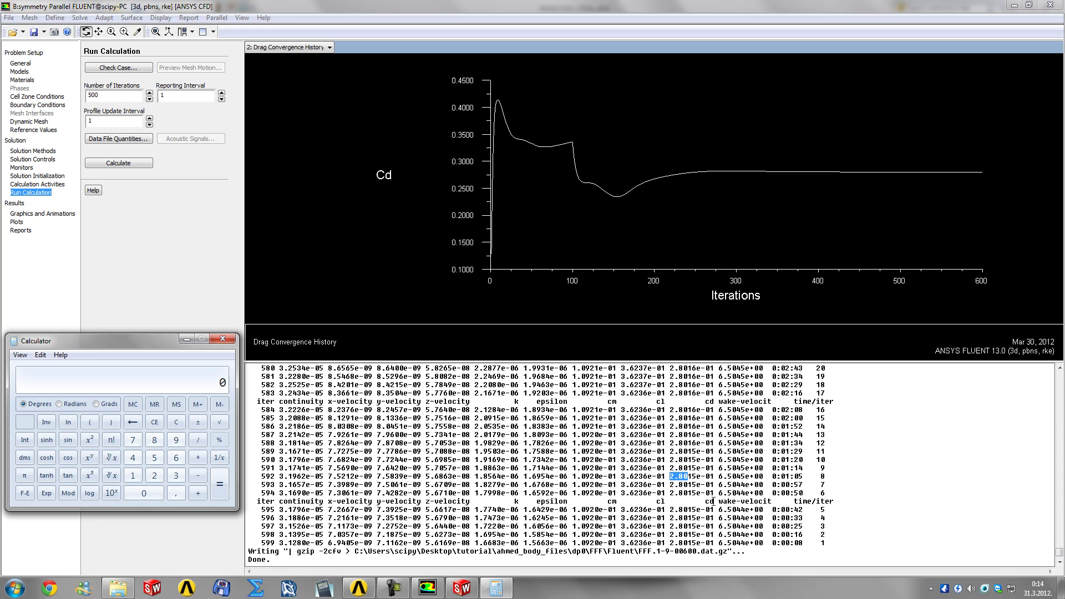
text(0,280/0,285)
key(Return)
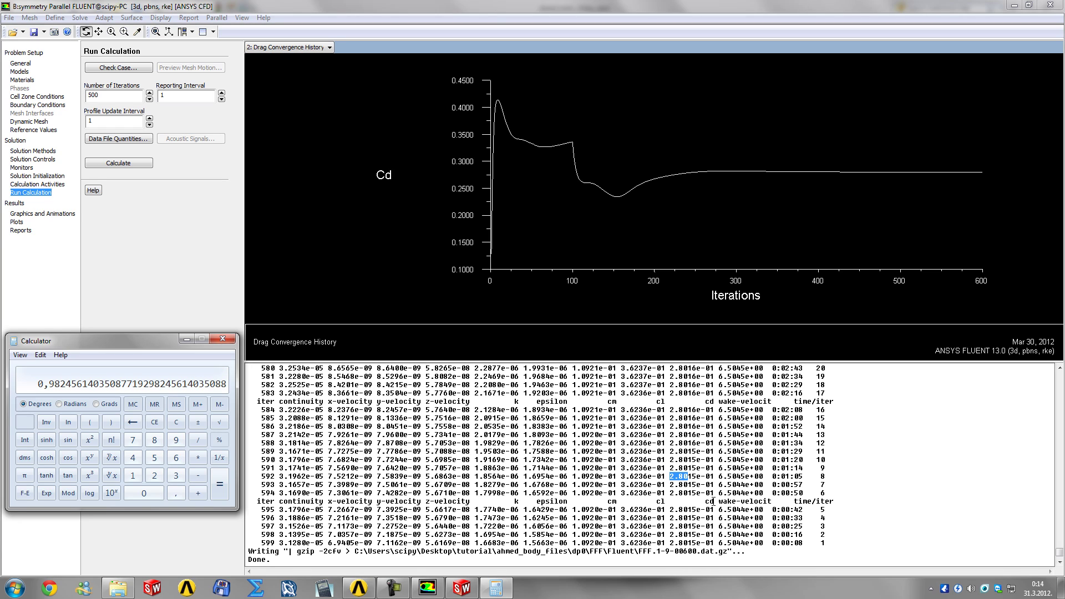
text(-1)
key(Return)
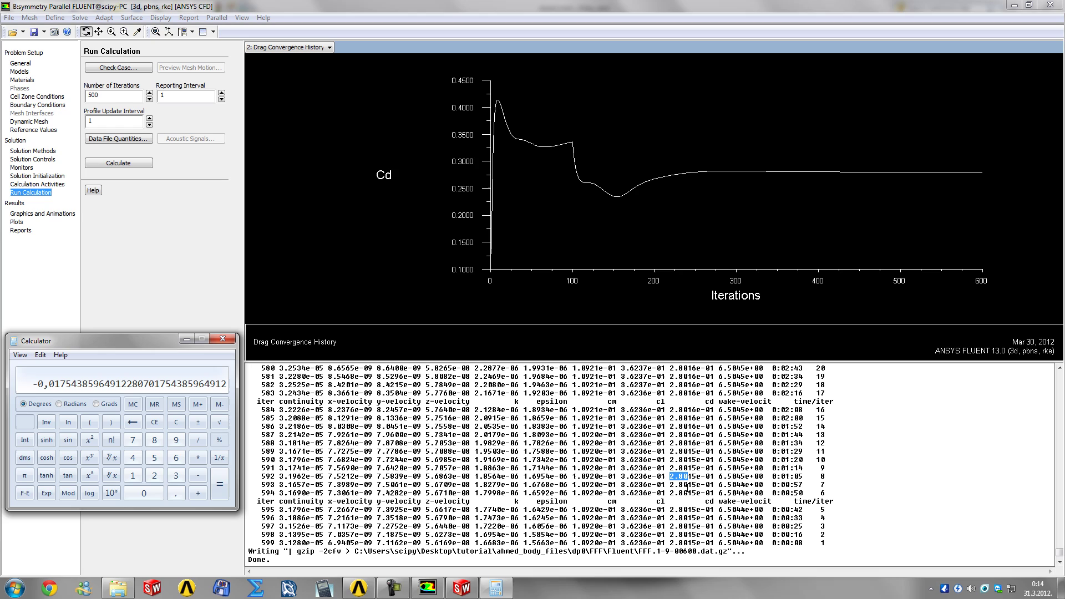
click(225, 338)
click(702, 470)
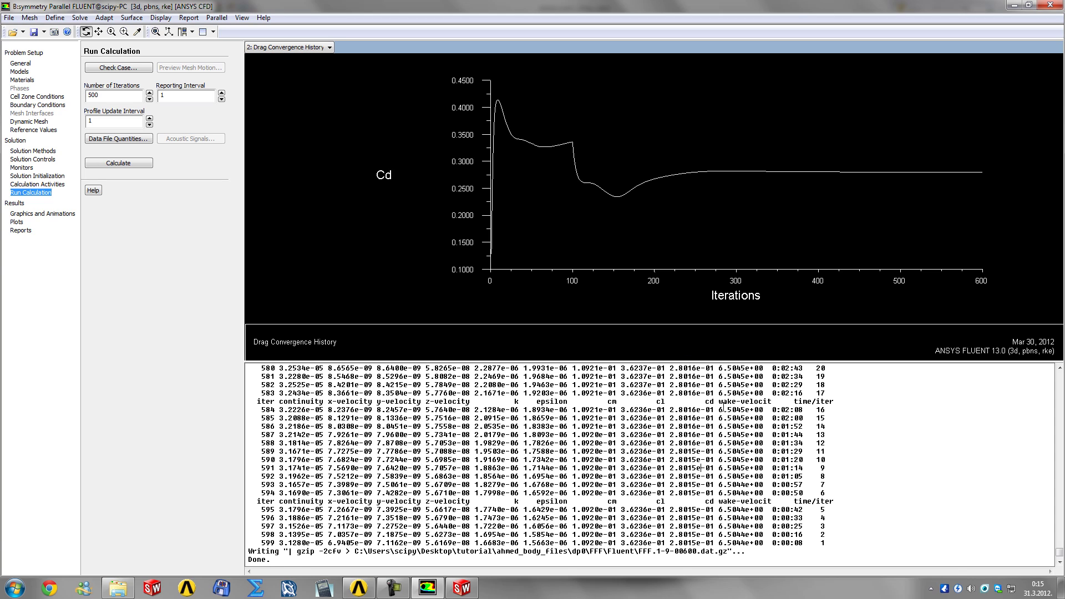
Display filled velocity magnitude contours with 100 levels on the symmetry plane
click(47, 216)
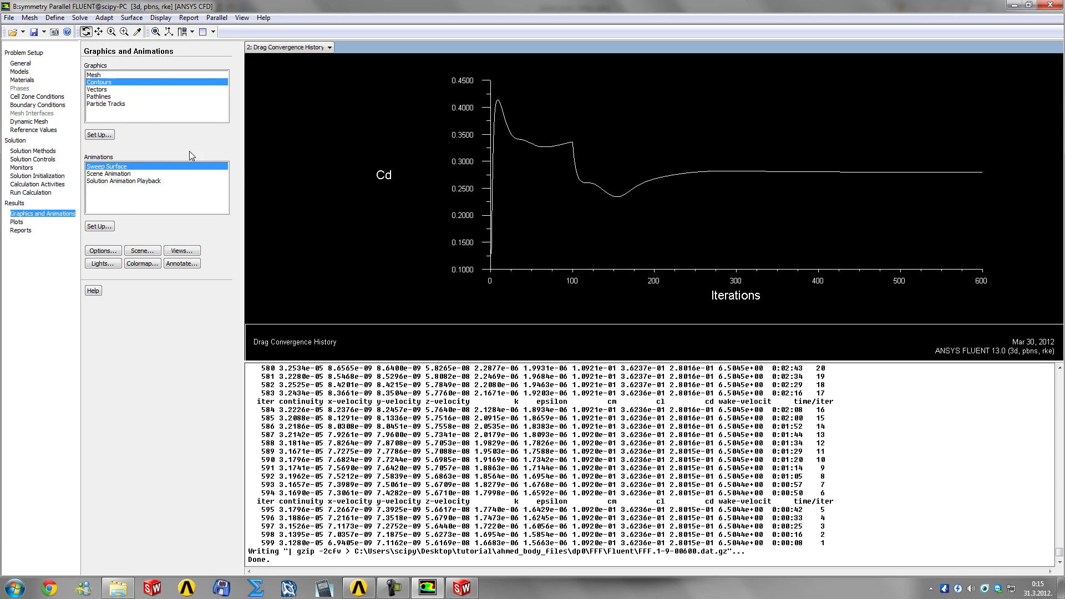
click(99, 135)
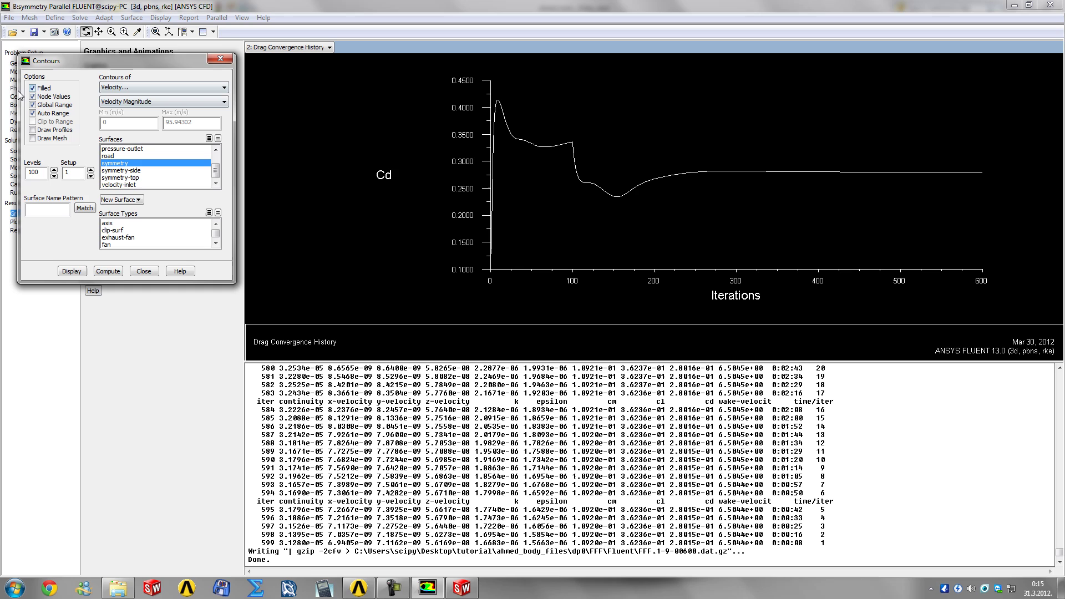
drag(126, 62, 218, 120)
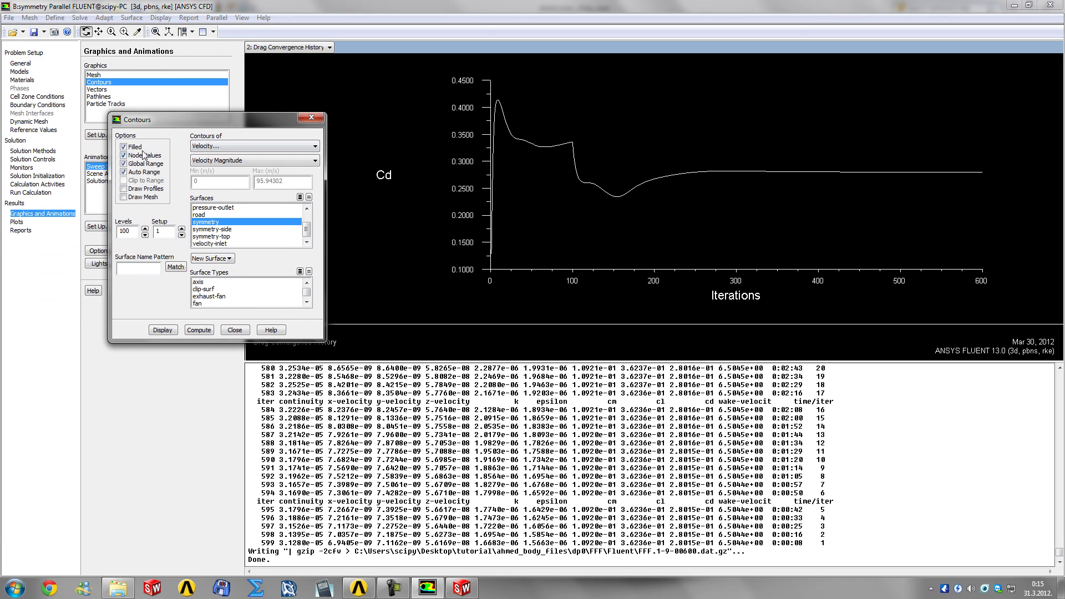
click(124, 147)
click(124, 147)
double_click(136, 230)
click(162, 330)
drag(211, 119, 150, 137)
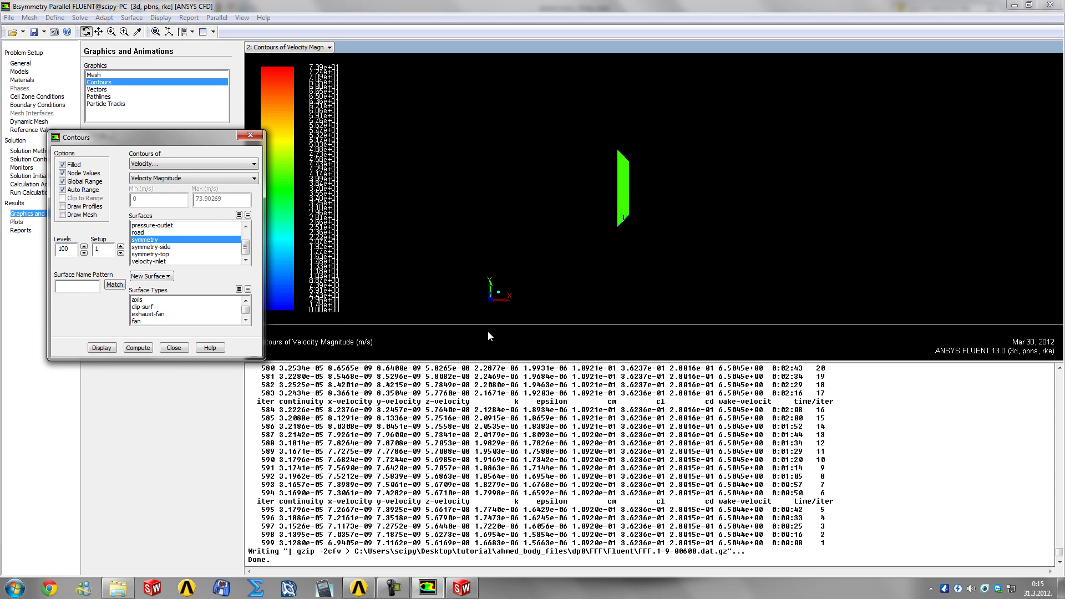
Orient the view to face the symmetry plane and zoom in on the car body
click(507, 301)
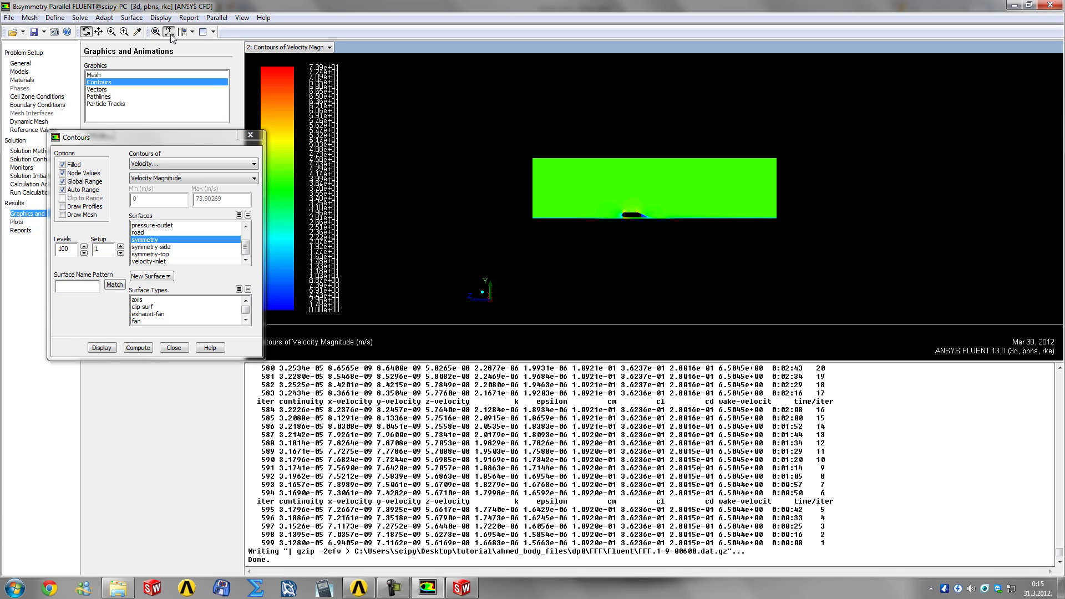
click(191, 32)
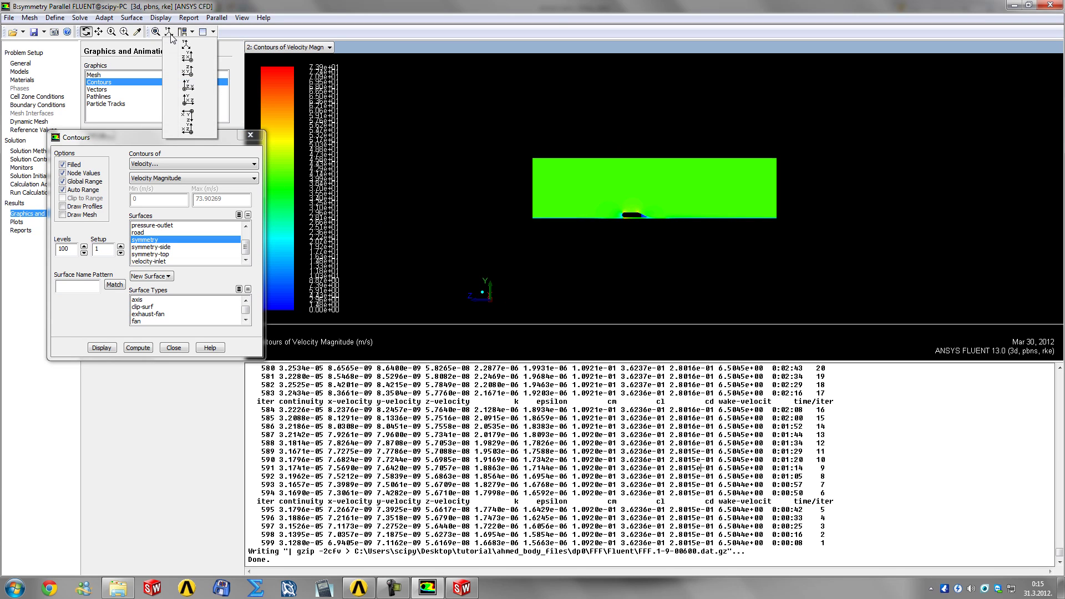
click(190, 58)
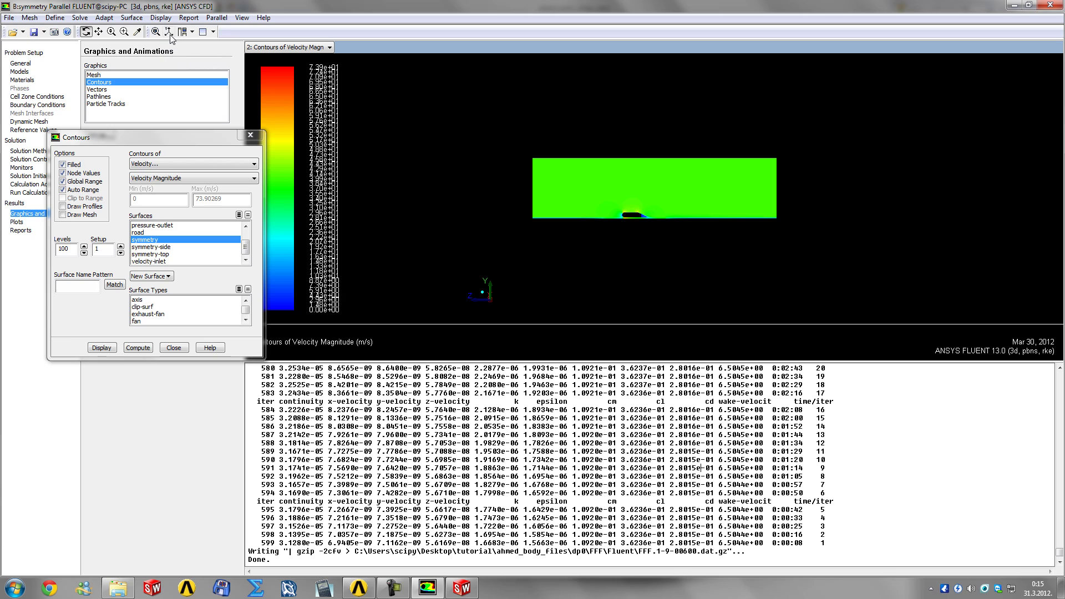
click(192, 32)
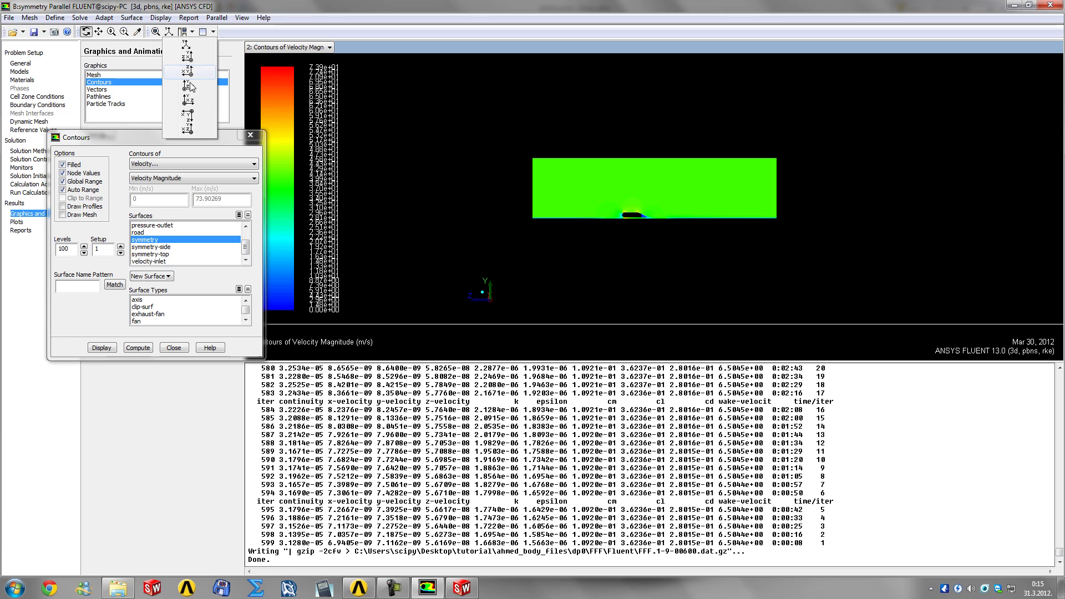
click(188, 100)
middle_drag(636, 219, 711, 234)
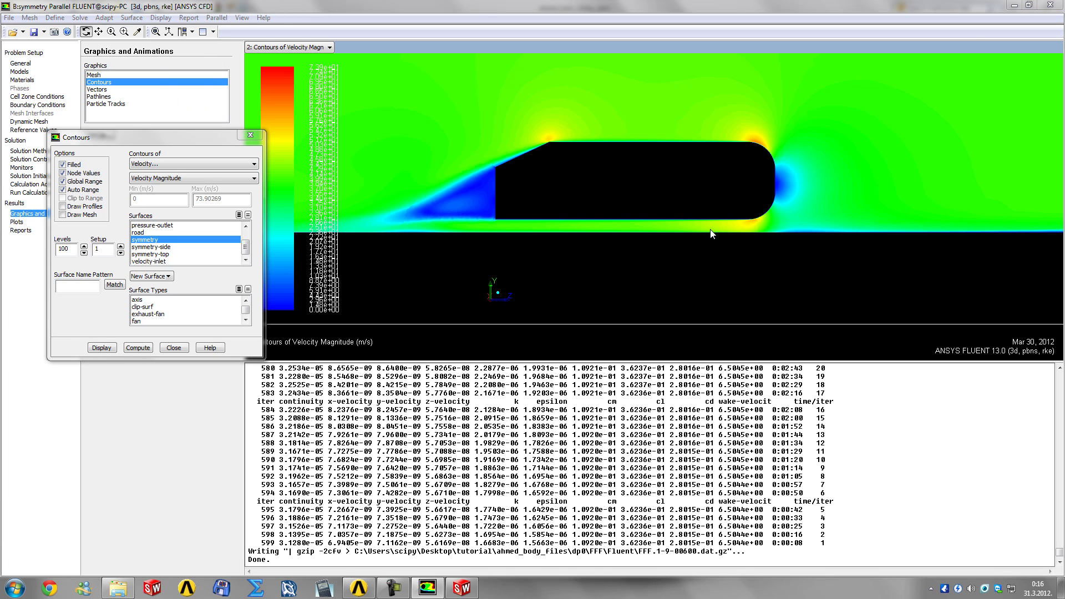
click(170, 32)
click(188, 58)
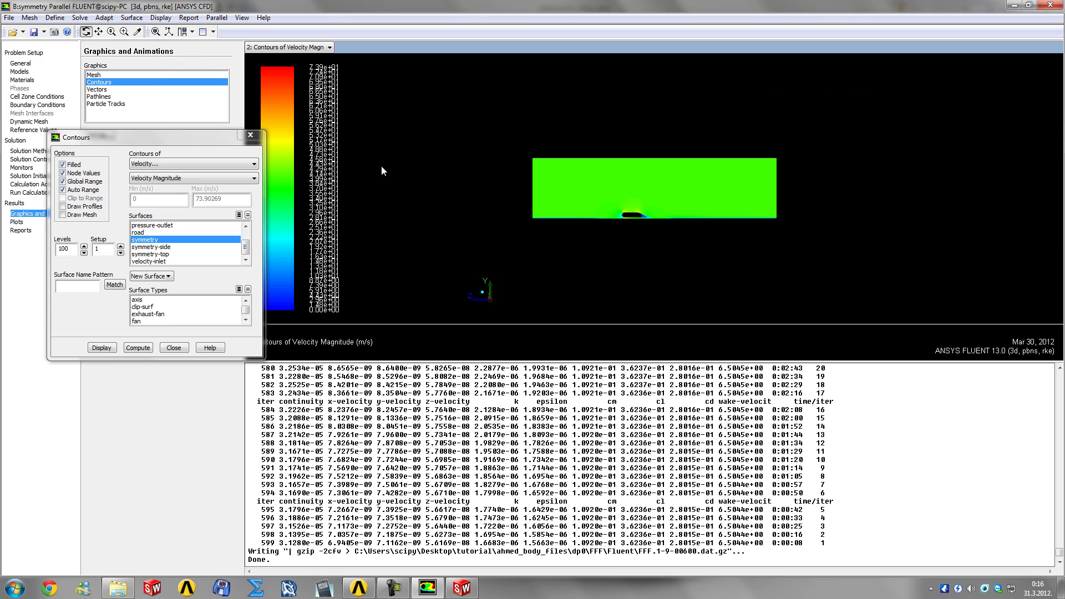
middle_drag(588, 202, 680, 234)
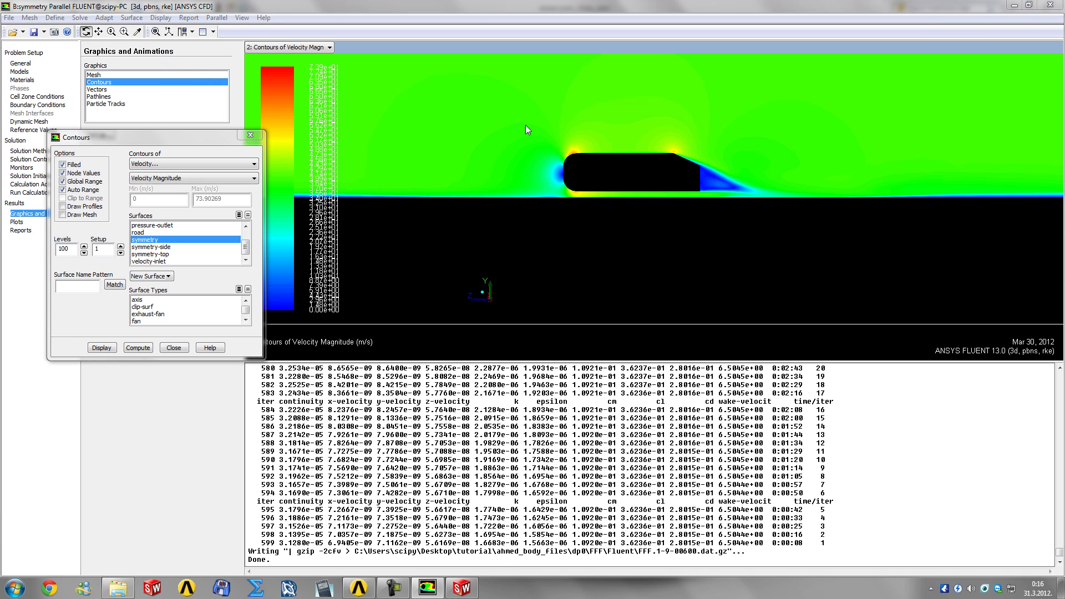
Zoom in on the car body, then closer on the rear slant and wake
middle_drag(518, 123, 834, 204)
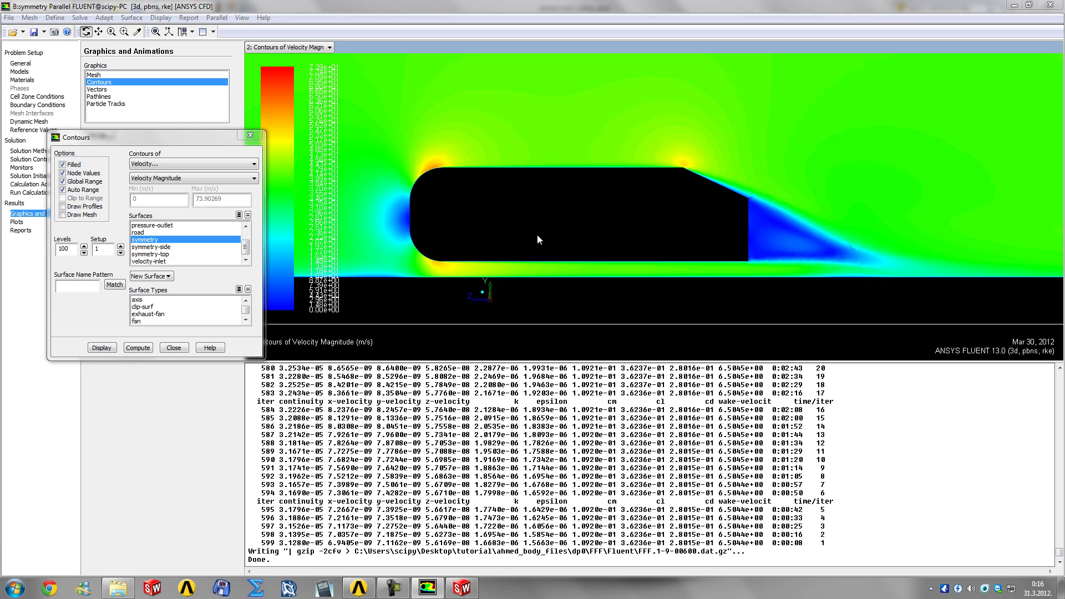
middle_drag(690, 155, 894, 279)
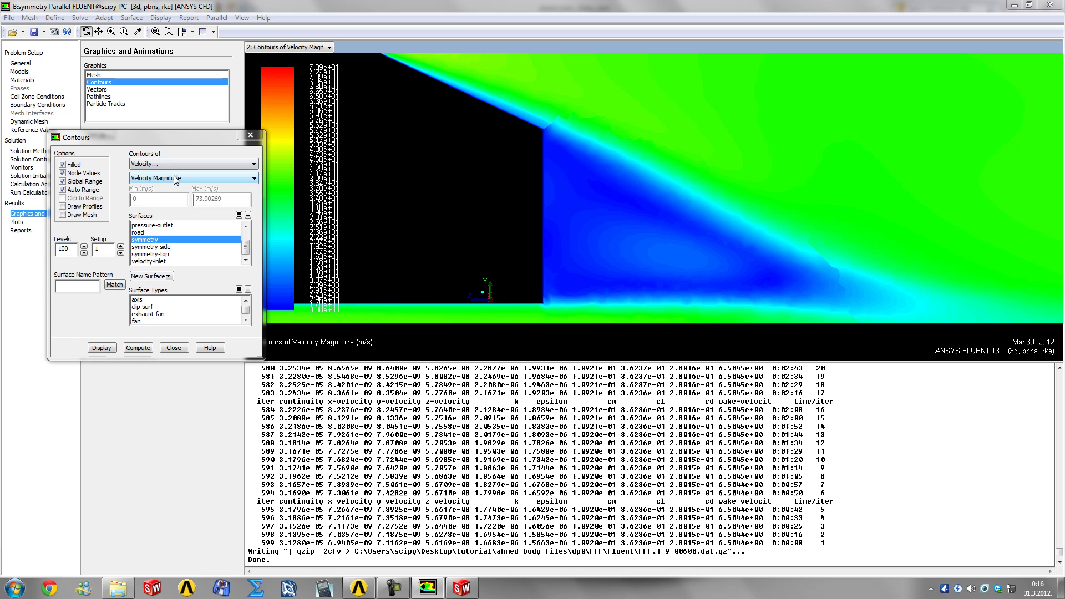
Start a point-and-normal plane surface and set its x0 coordinate to 0.1
click(162, 277)
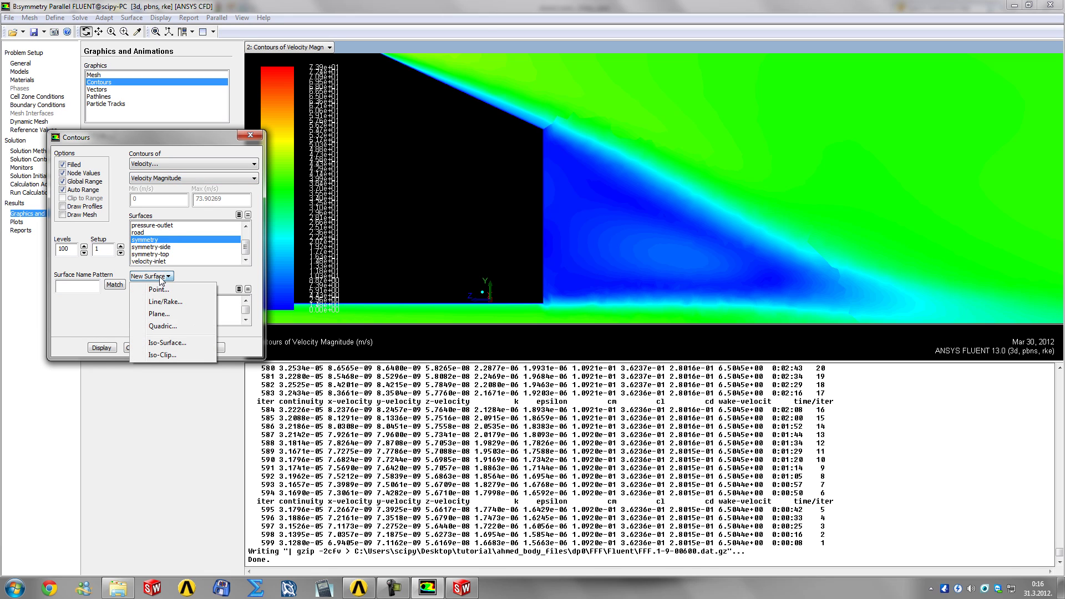
click(159, 314)
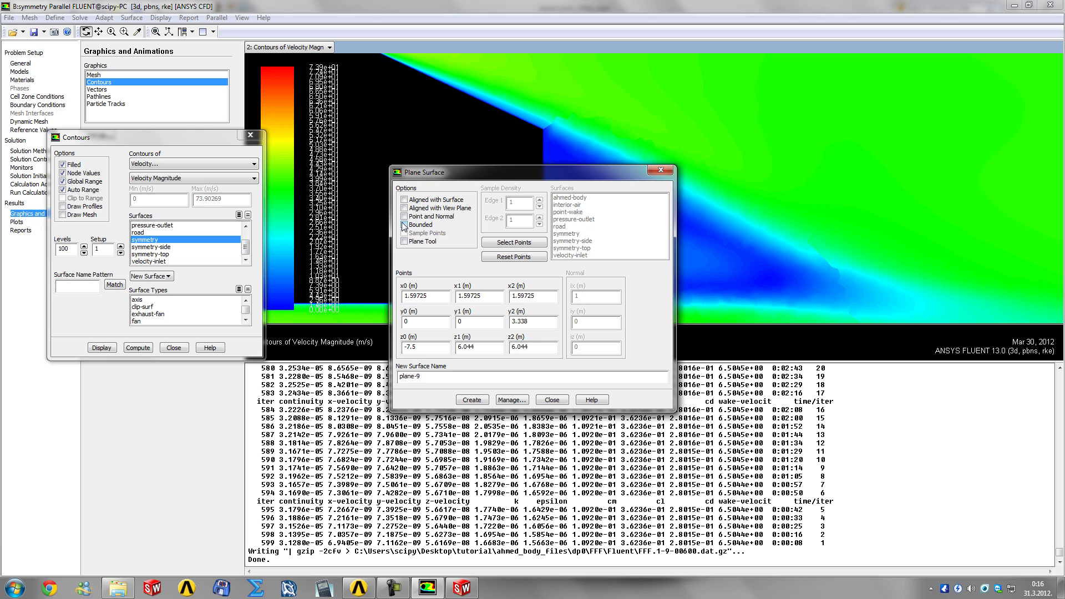
click(404, 216)
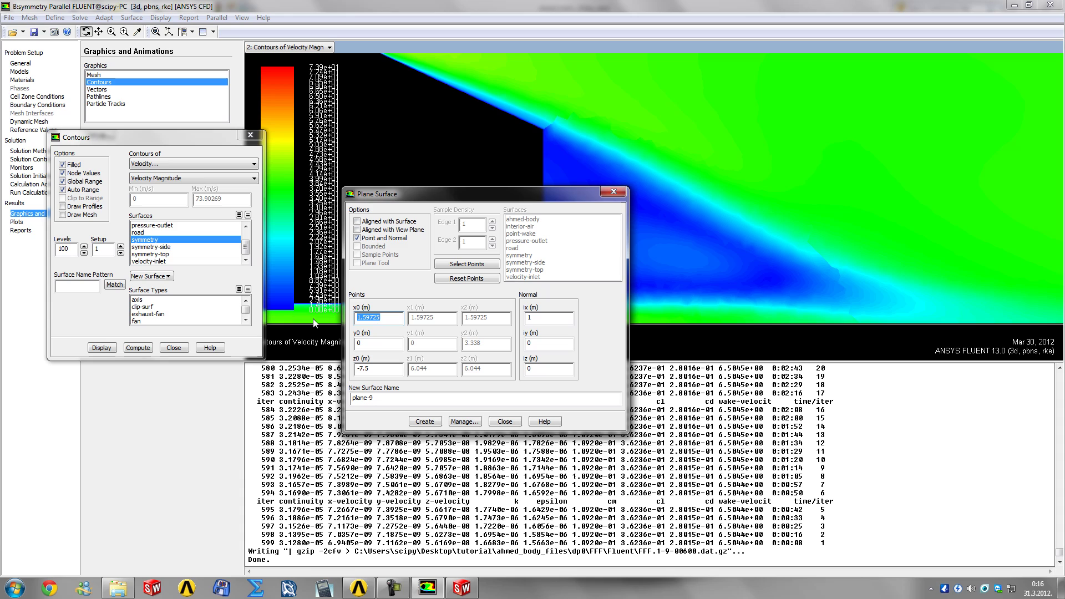
text(0)
double_click(372, 319)
text(0.0)
key(BackSpace)
text(1)
Set z0 to 0 and normal x component to 1, then create plane-9
double_click(369, 367)
text(0)
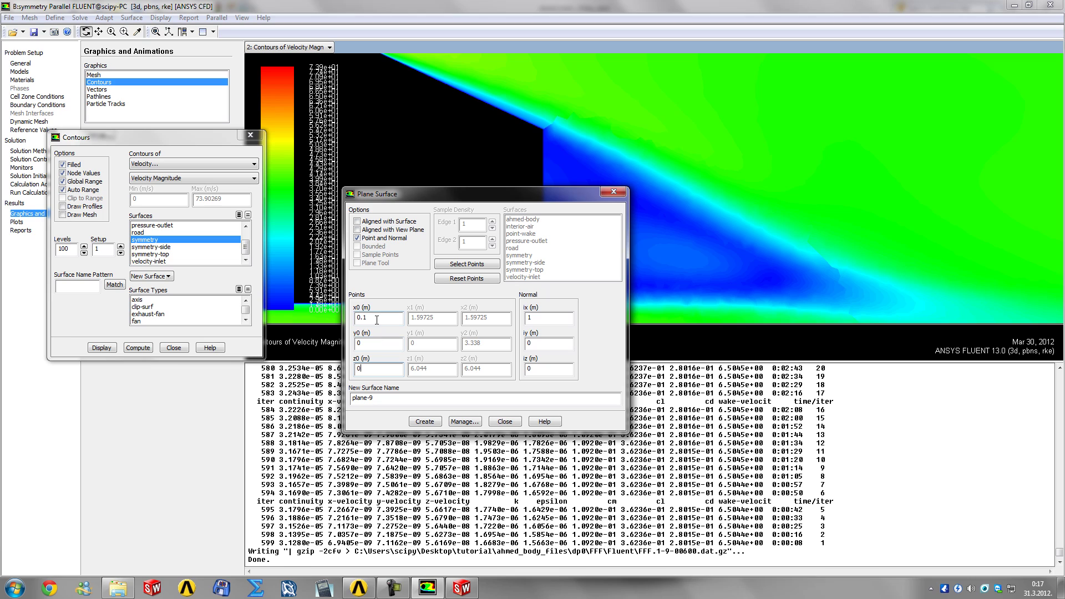
double_click(535, 318)
click(425, 422)
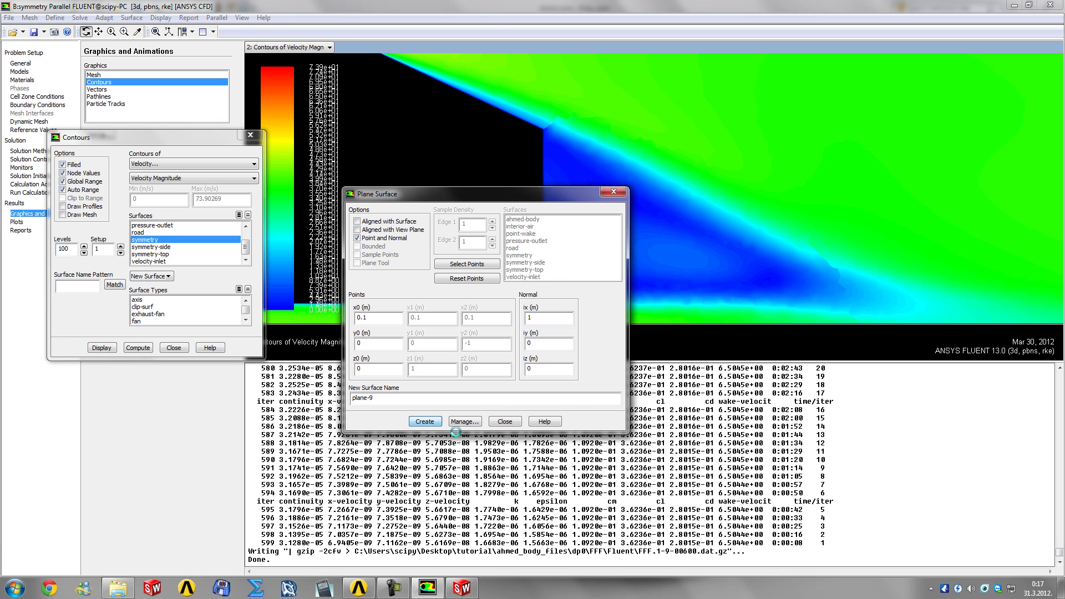
click(504, 422)
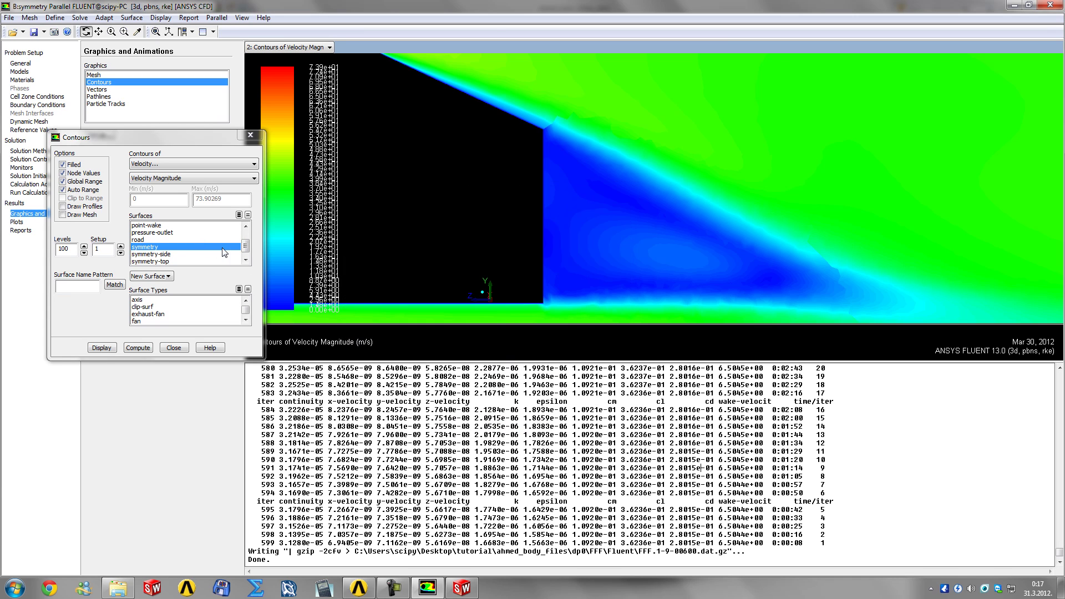
Display velocity magnitude contours on plane-9 instead of the symmetry surface
click(176, 247)
scroll(189, 244, up, 1)
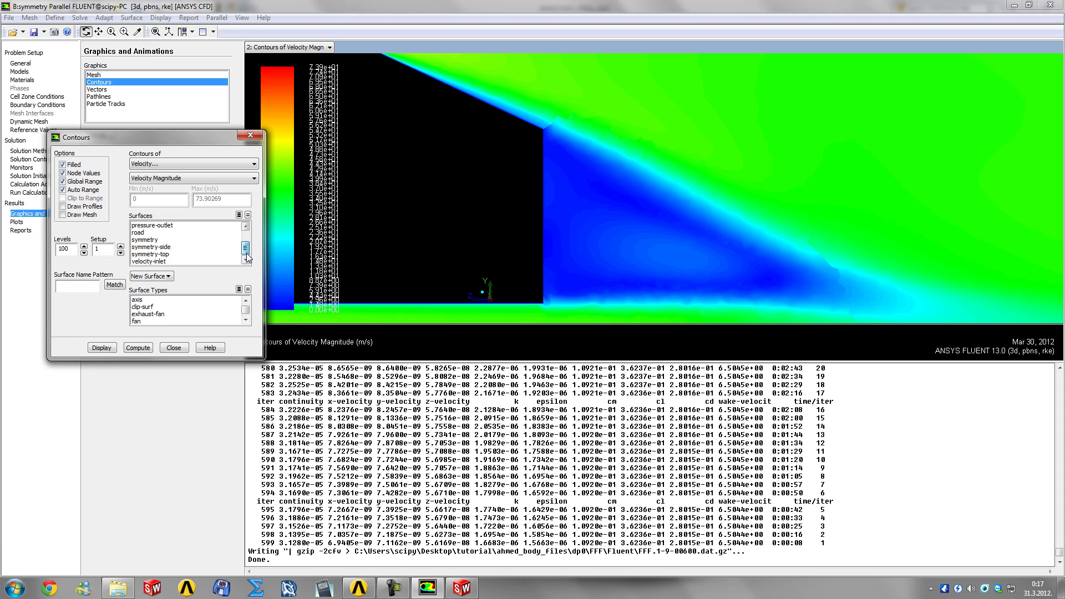
click(145, 225)
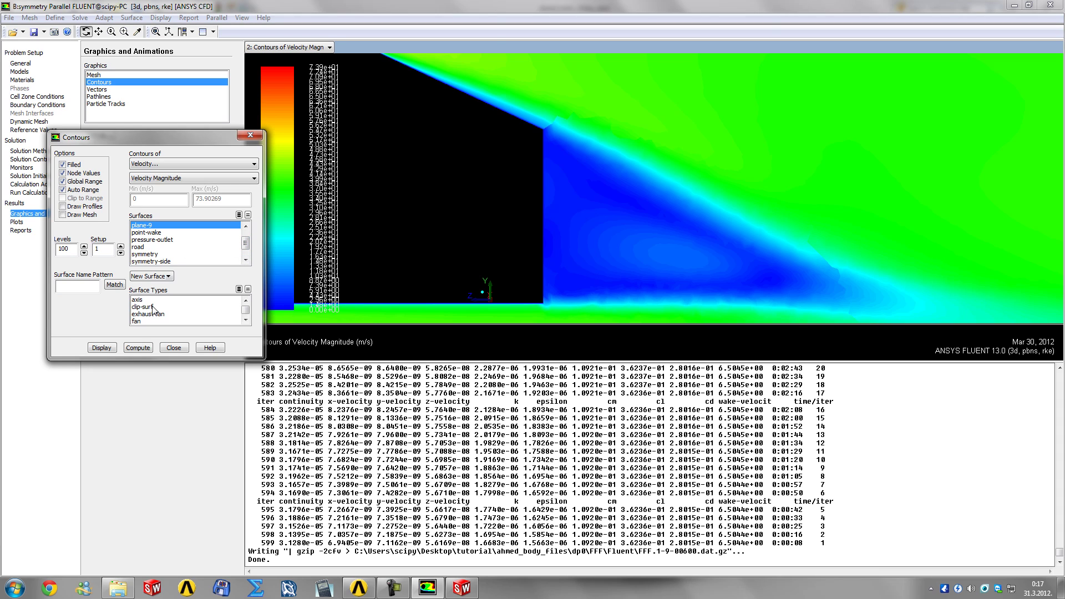
click(101, 348)
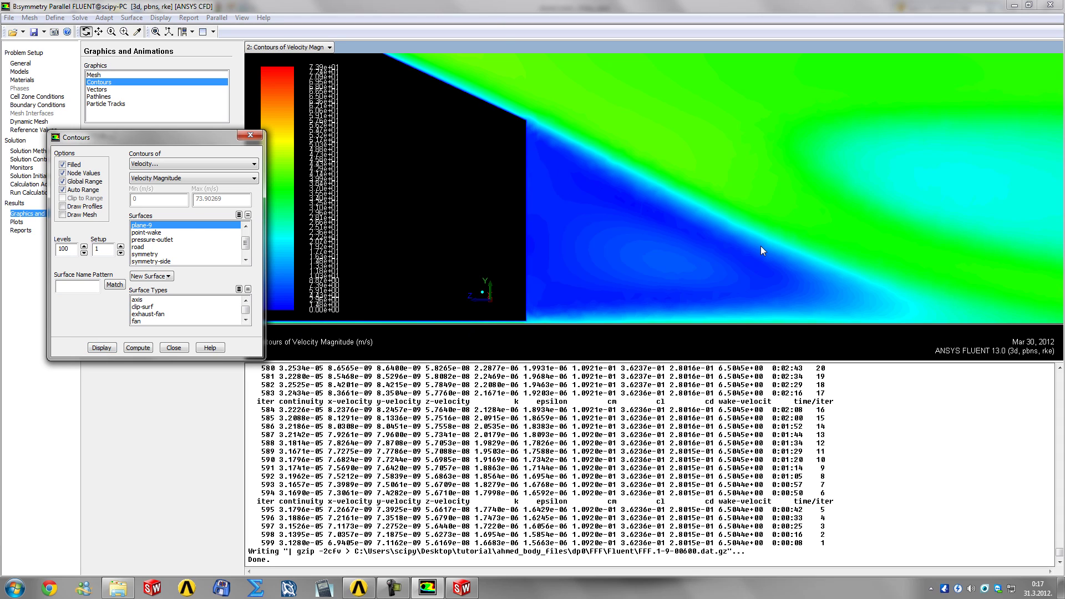
click(174, 348)
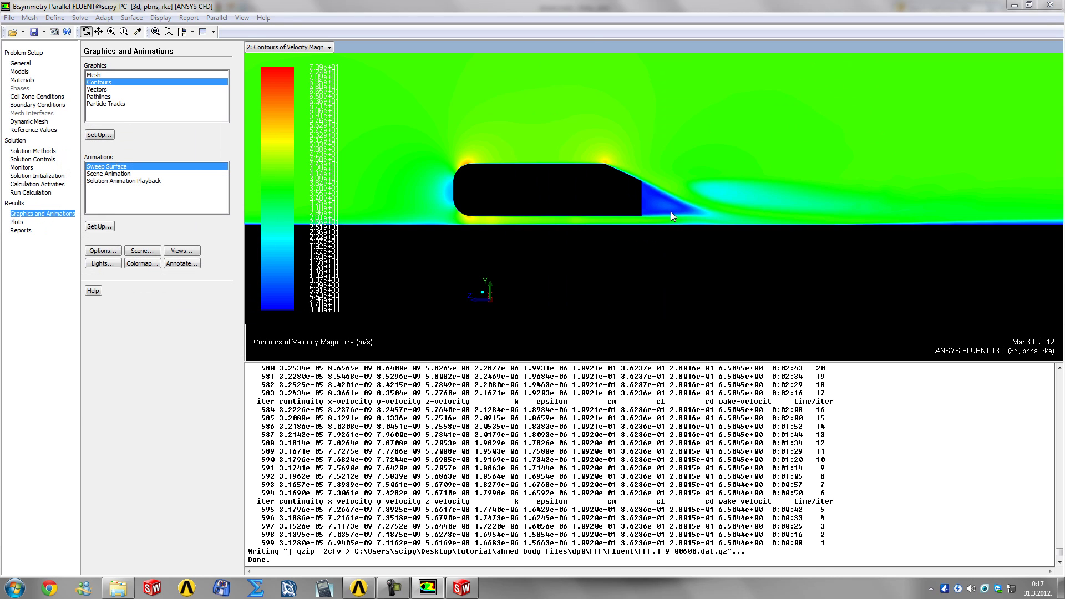
Probe velocity values above, downstream and upstream of the body on plane-9
middle_drag(423, 119, 760, 244)
right_click(573, 104)
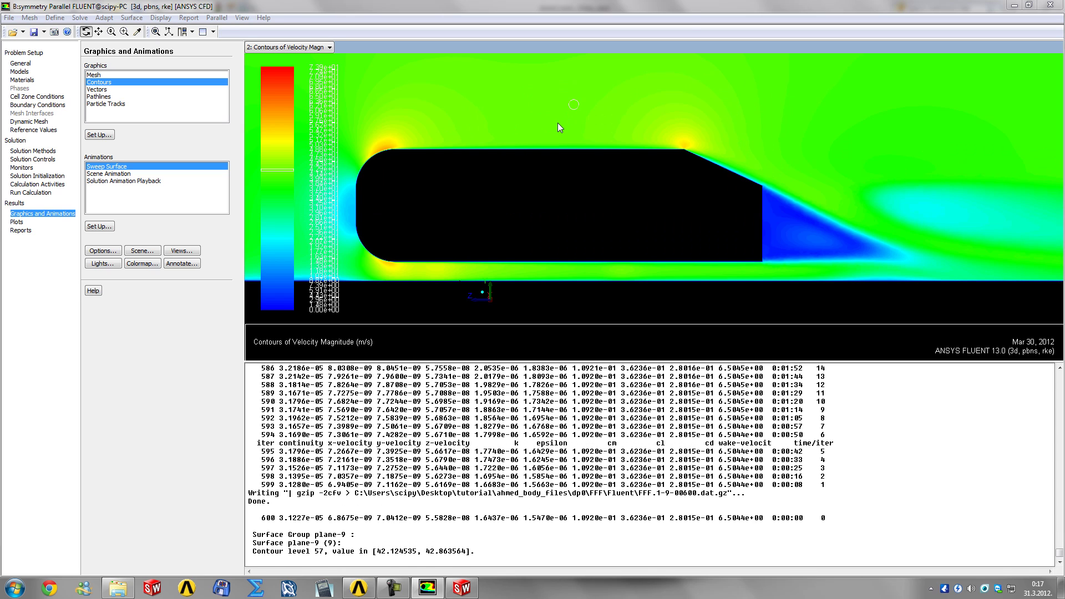
right_click(569, 67)
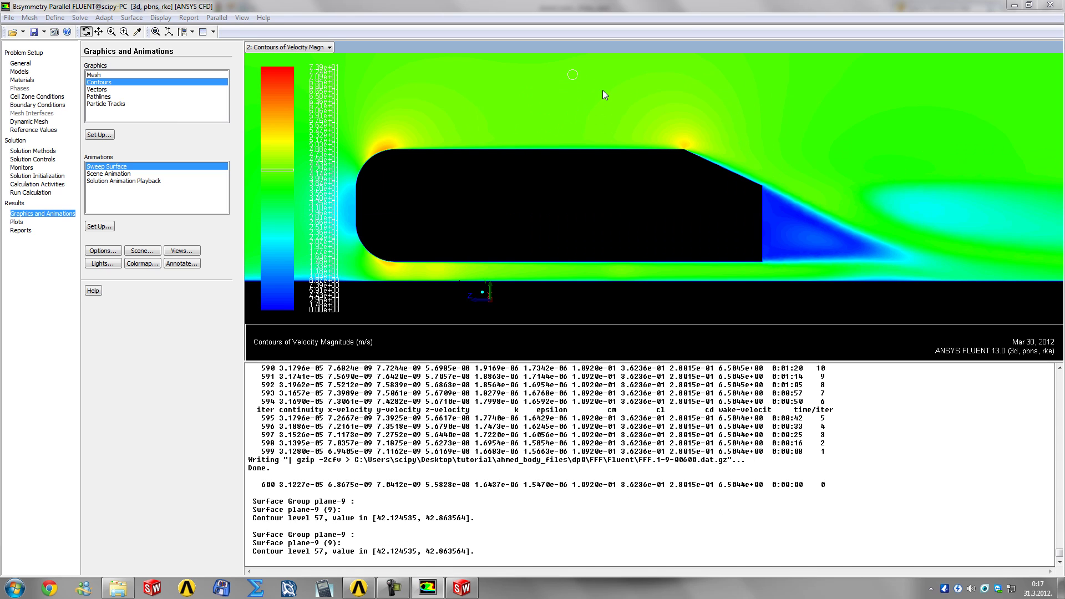
middle_drag(602, 102, 572, 121)
right_click(632, 101)
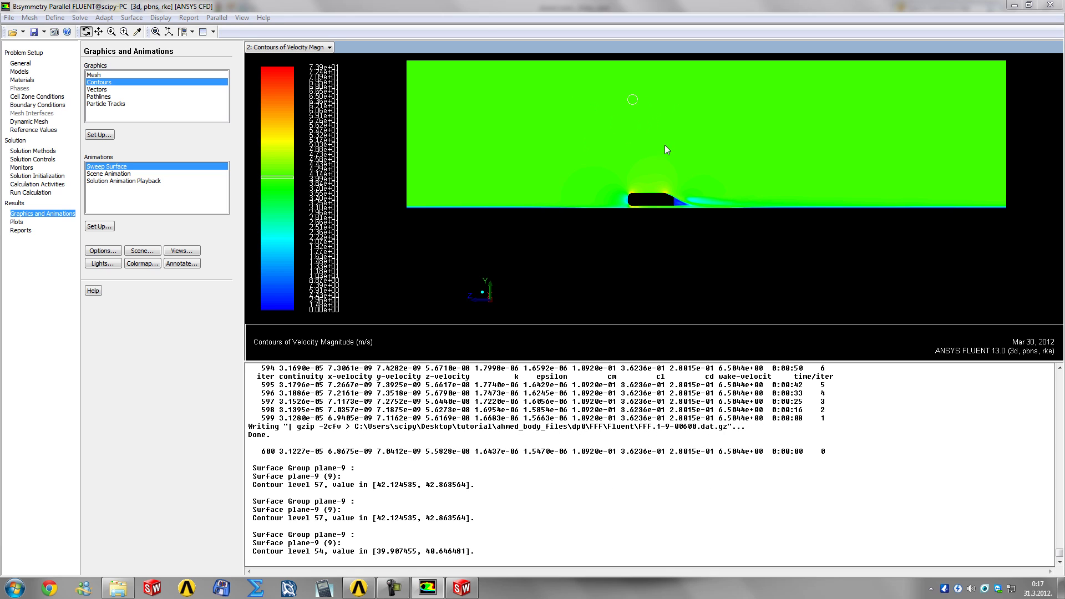
right_click(833, 199)
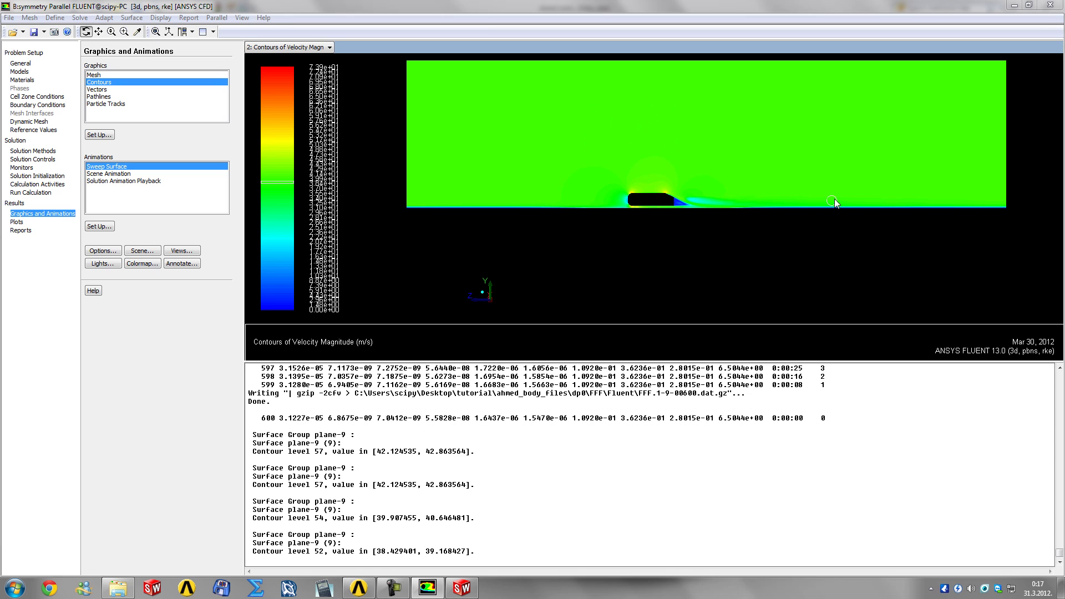
right_click(869, 201)
right_click(906, 201)
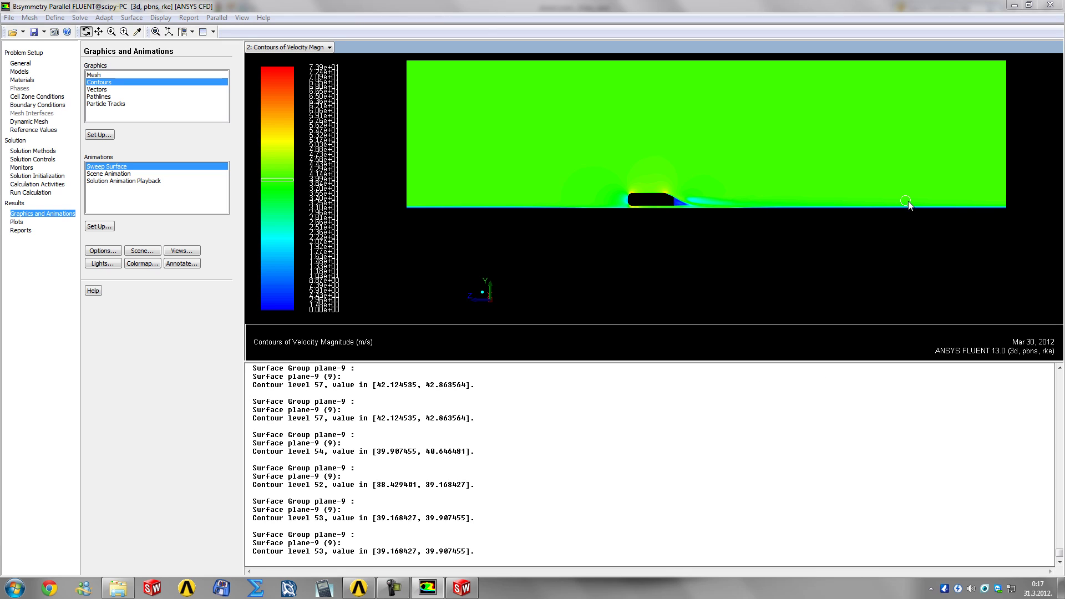
right_click(516, 200)
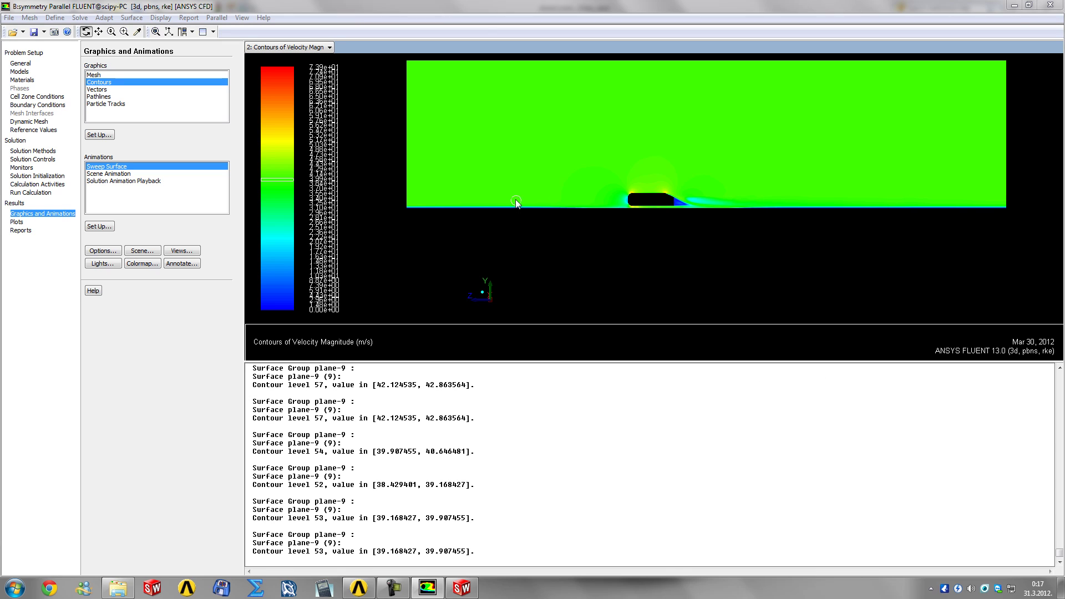
right_click(549, 200)
right_click(571, 201)
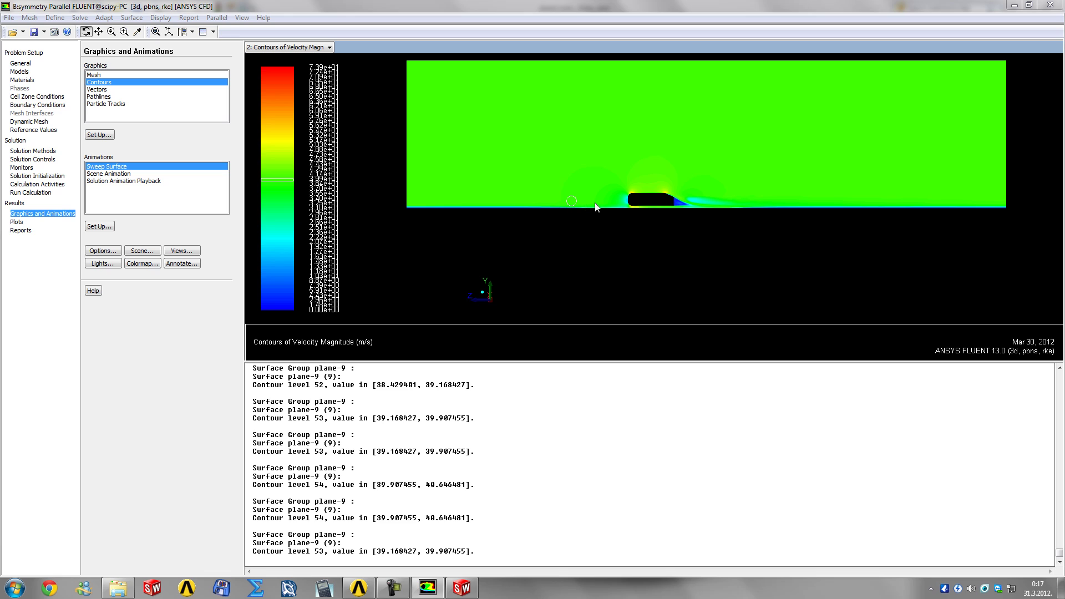
Zoom in around the body, probe nose and wake velocities, then zoom into the wake
middle_drag(608, 175, 703, 225)
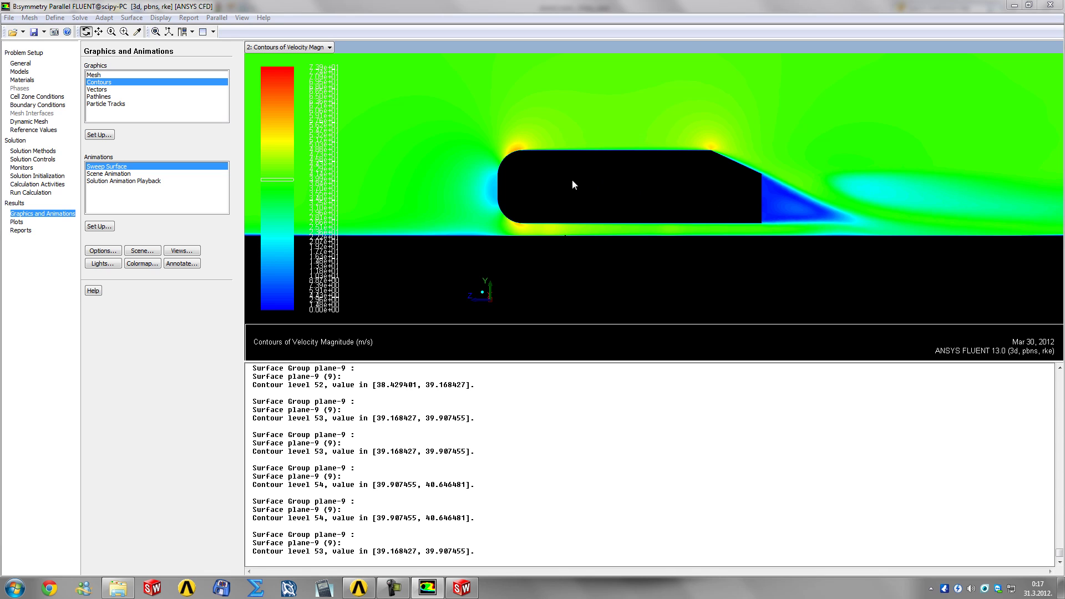
right_click(494, 189)
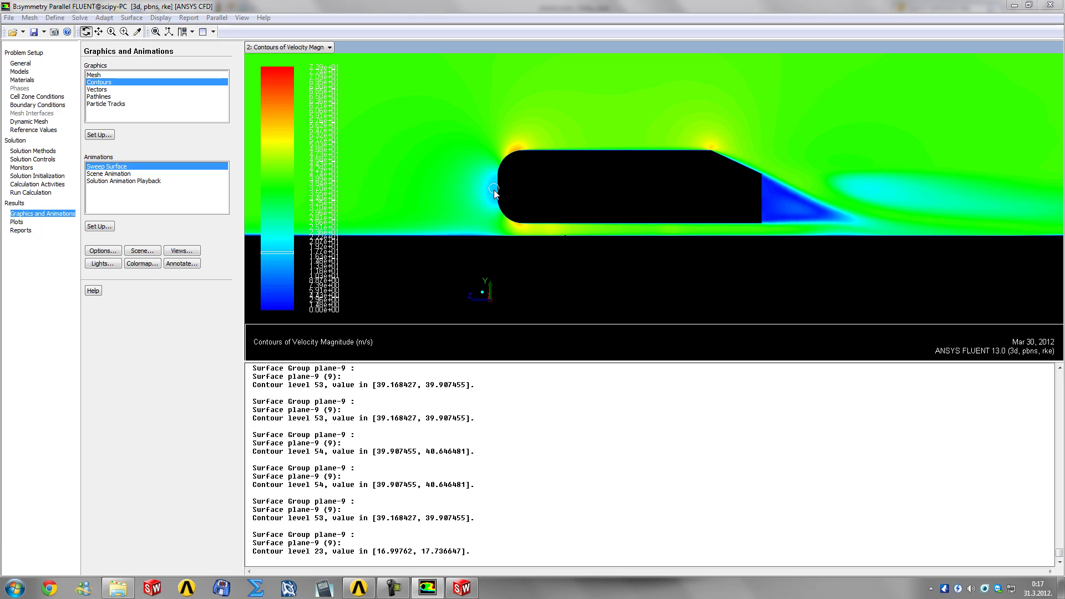
right_click(494, 189)
right_click(494, 190)
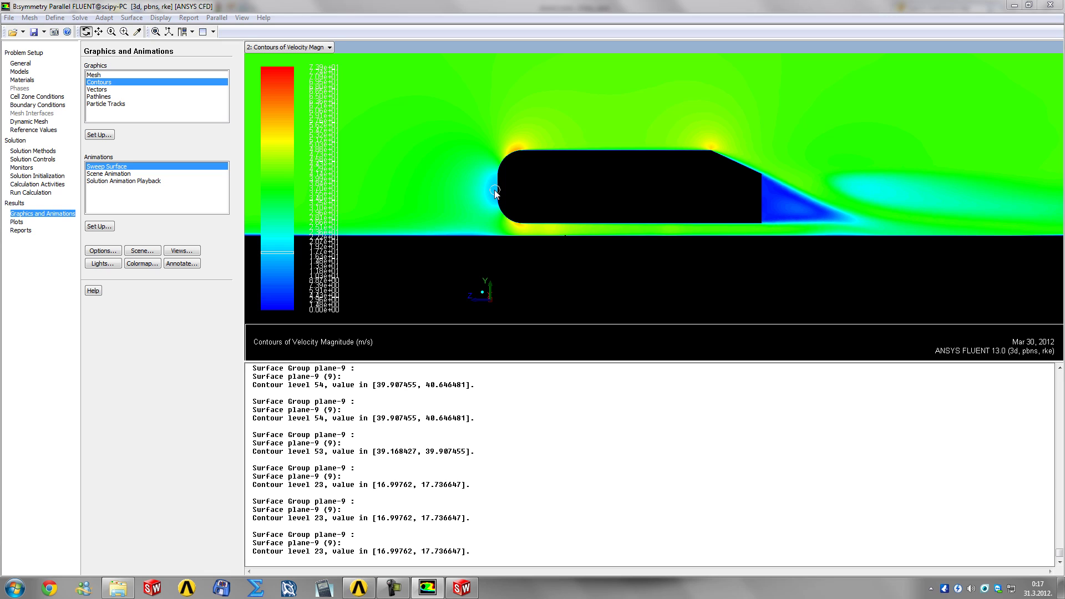
right_click(773, 192)
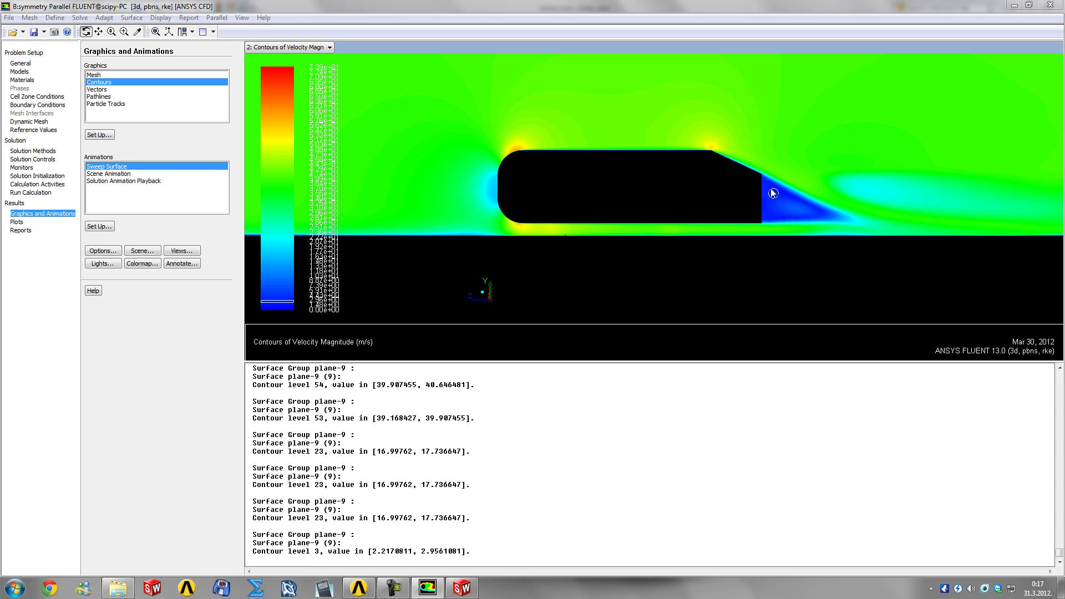
right_click(768, 186)
right_click(767, 204)
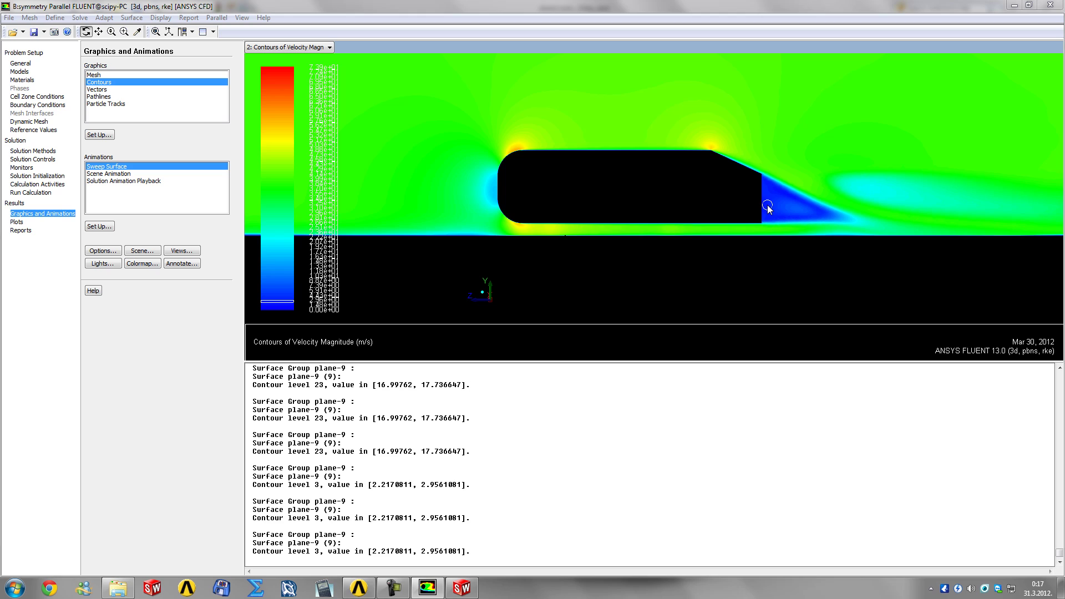
right_click(765, 215)
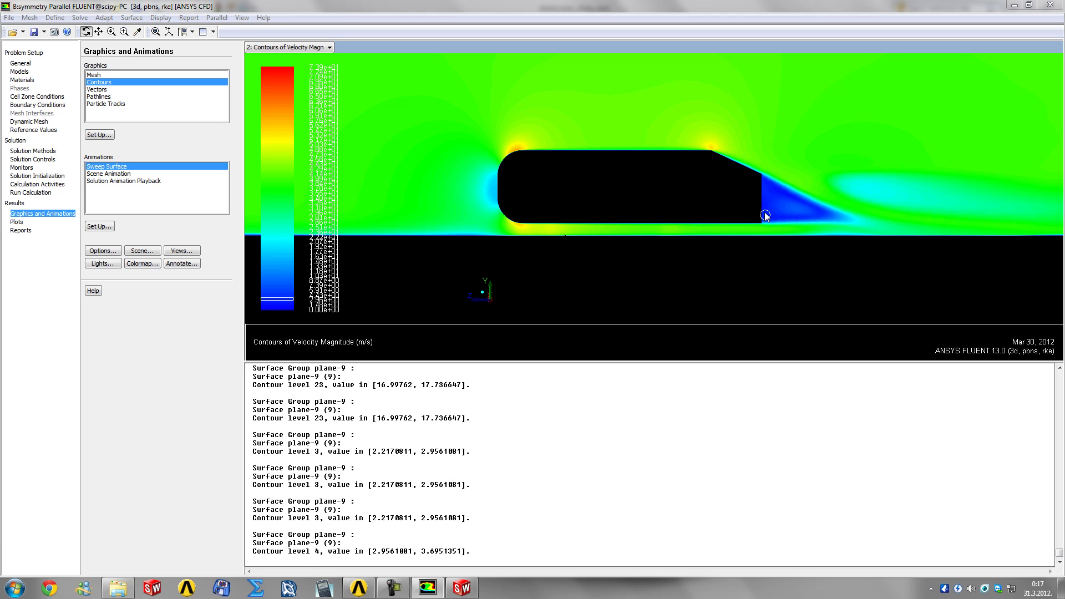
middle_drag(796, 213, 830, 227)
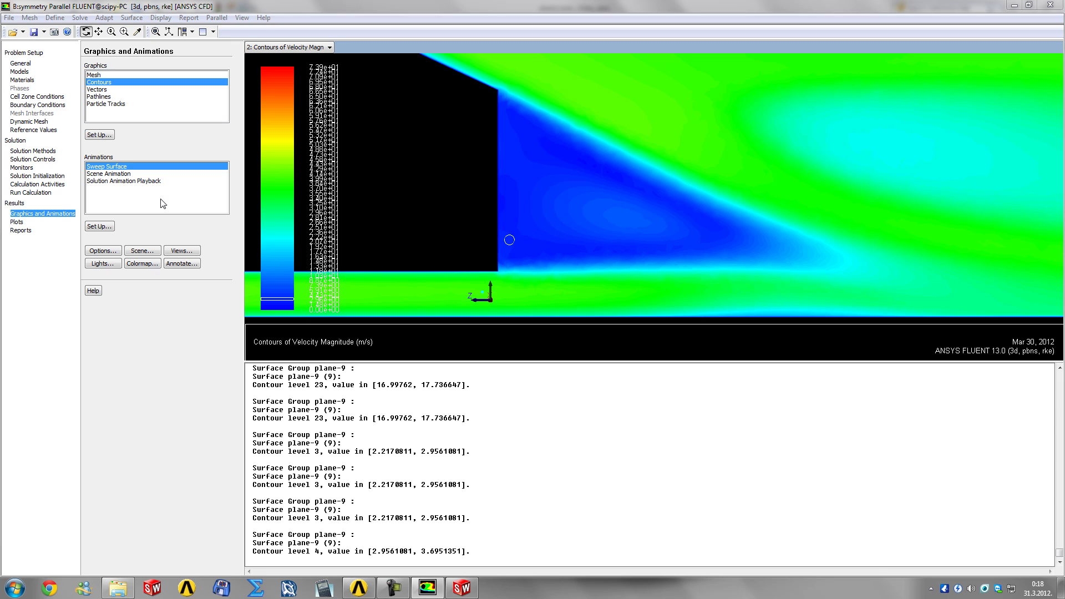
Display pathlines released from plane-9 with a path skip of 200
click(104, 97)
click(100, 134)
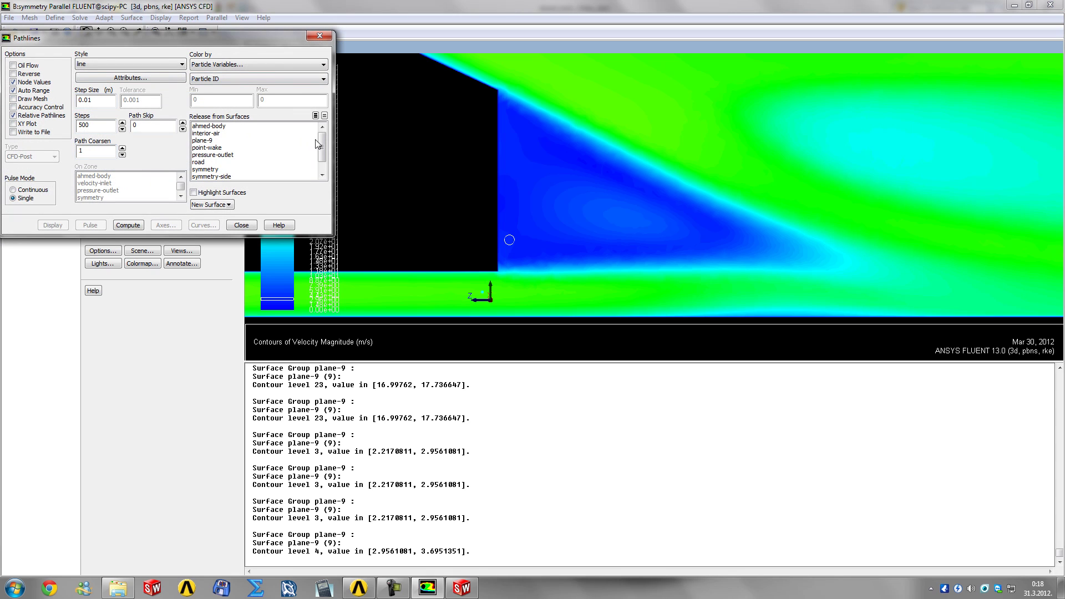
click(200, 140)
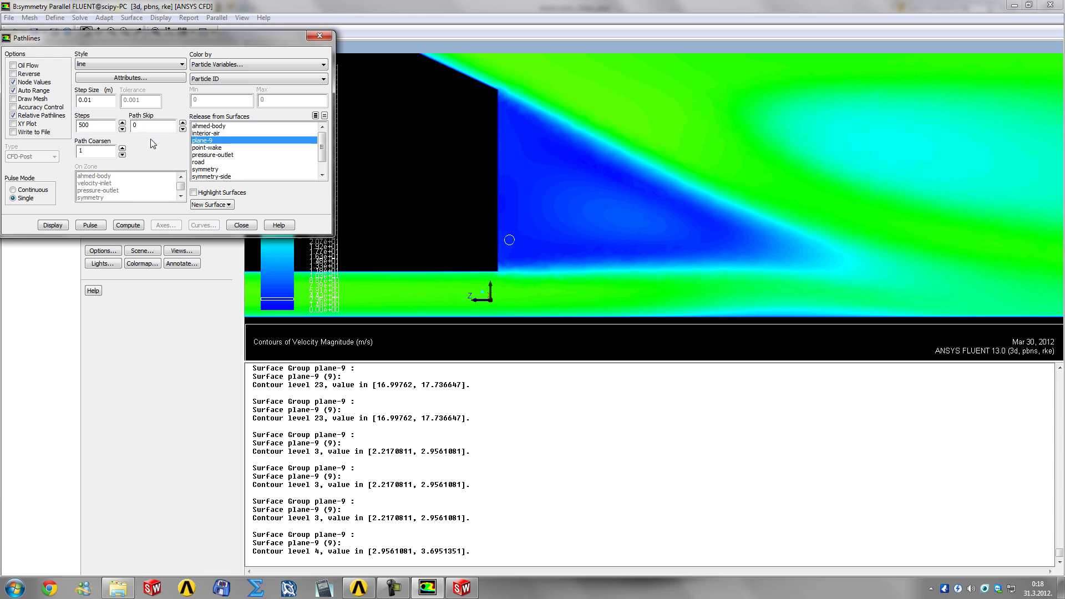
double_click(136, 125)
text(200)
click(51, 225)
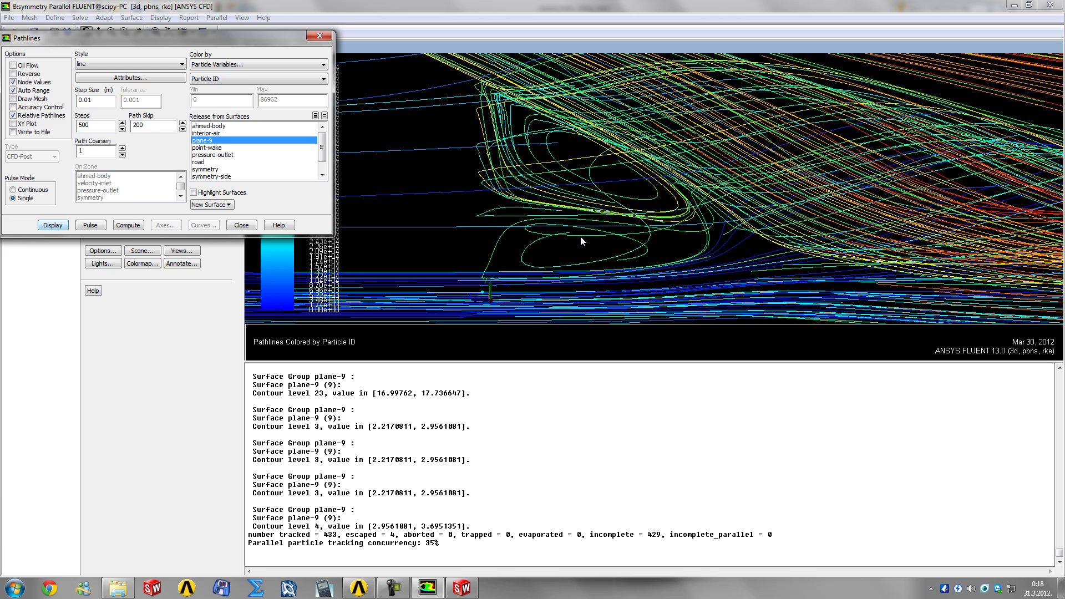
Redraw the pathlines coloured by velocity magnitude
click(551, 225)
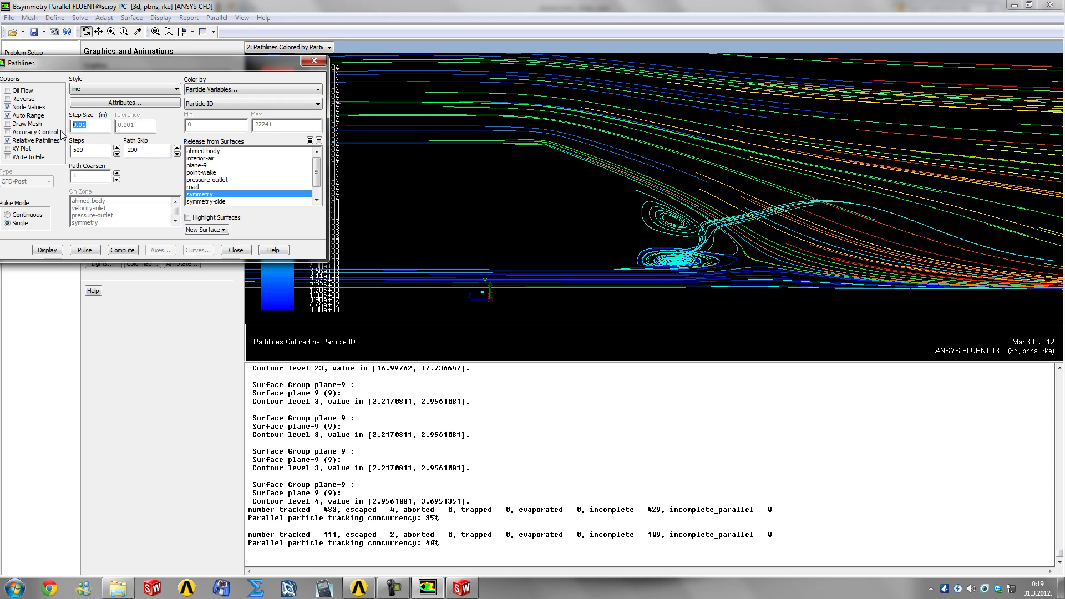
key(Tab)
key(Tab)
click(196, 91)
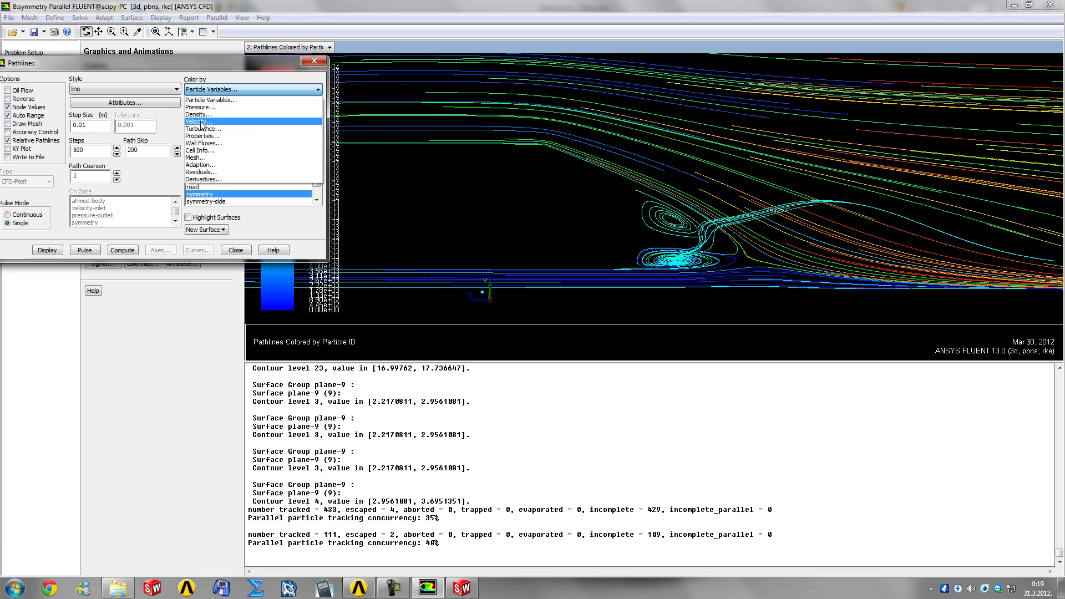
click(213, 113)
click(48, 250)
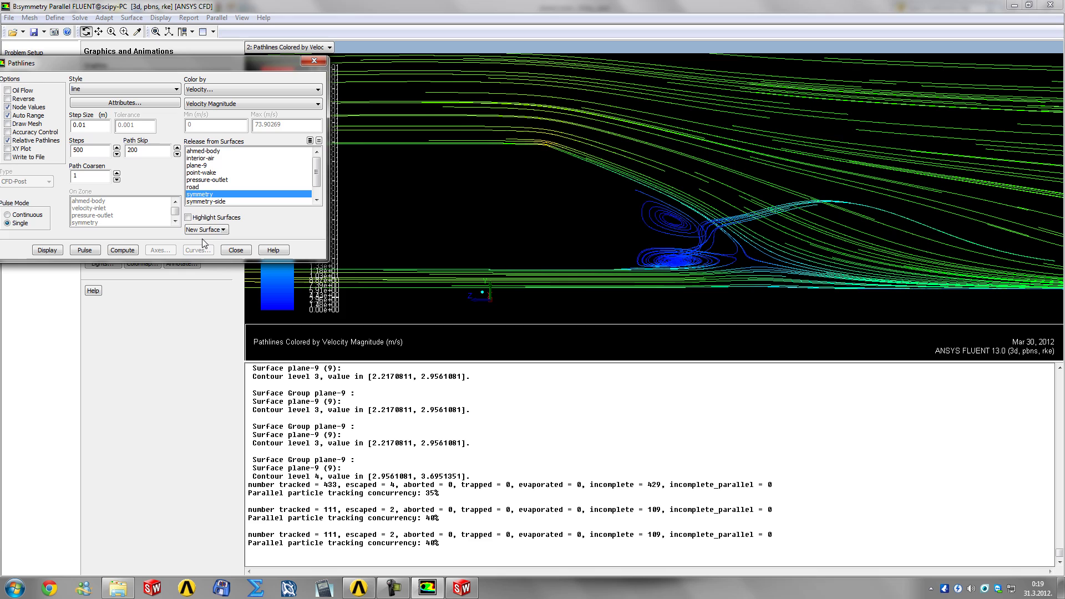
Display velocity vectors on plane-9 with a skip of 50
click(240, 252)
click(99, 89)
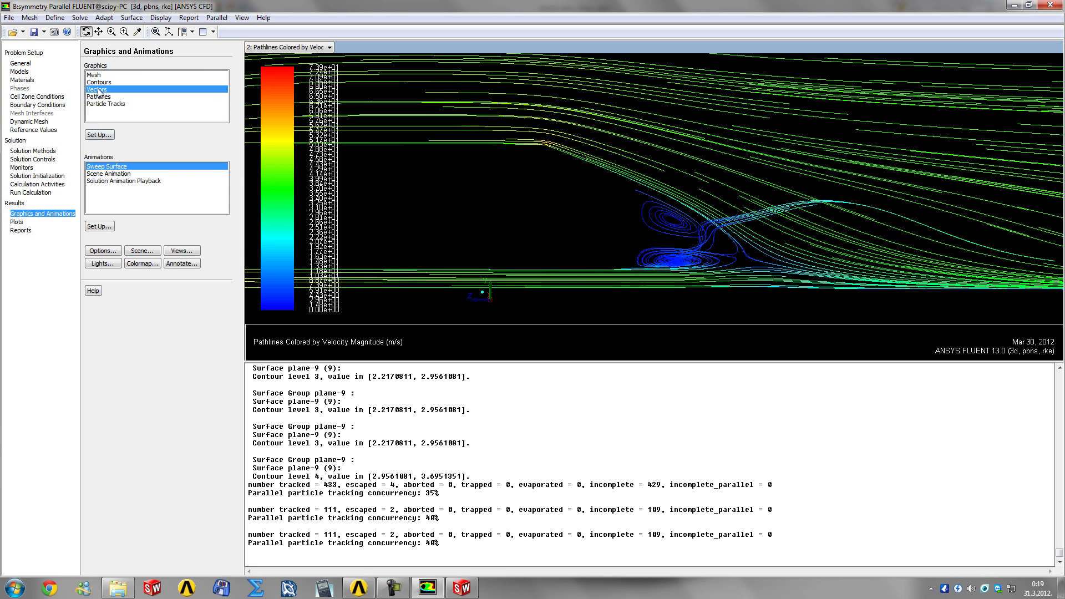
click(98, 135)
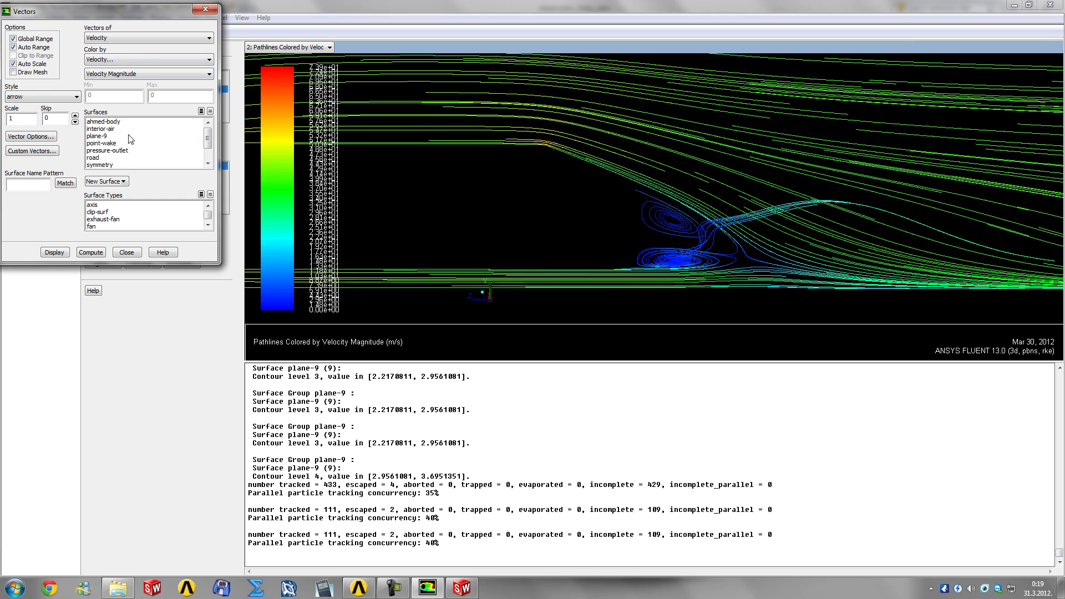
click(113, 137)
click(49, 120)
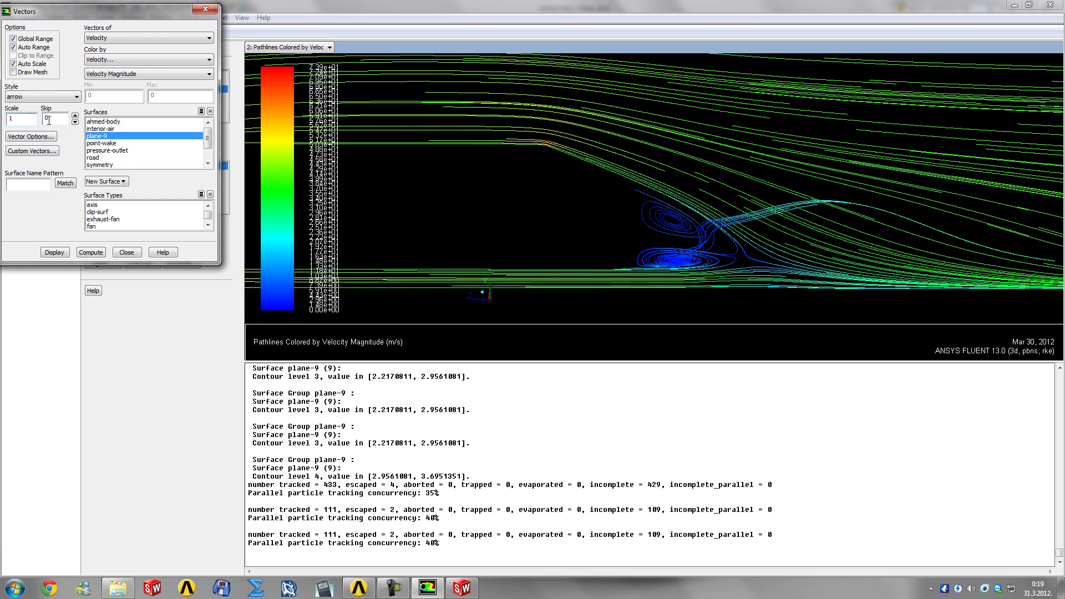
key(Tab)
text(50)
click(54, 252)
middle_drag(572, 160, 780, 291)
Redraw the plane-9 vectors with skip 10 and scale 10
click(35, 125)
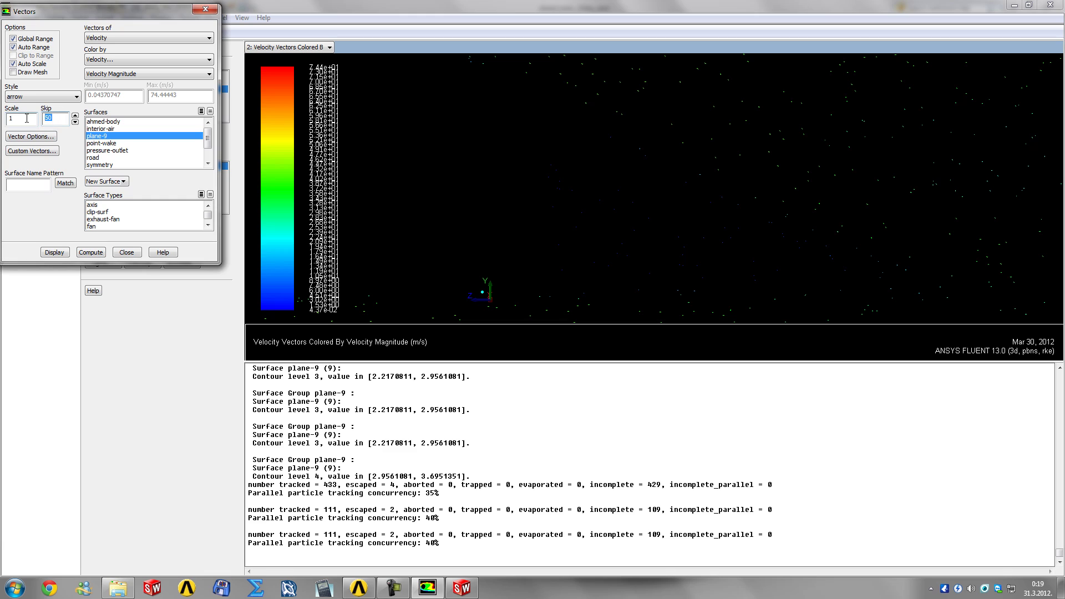
text(10)
click(52, 253)
click(51, 252)
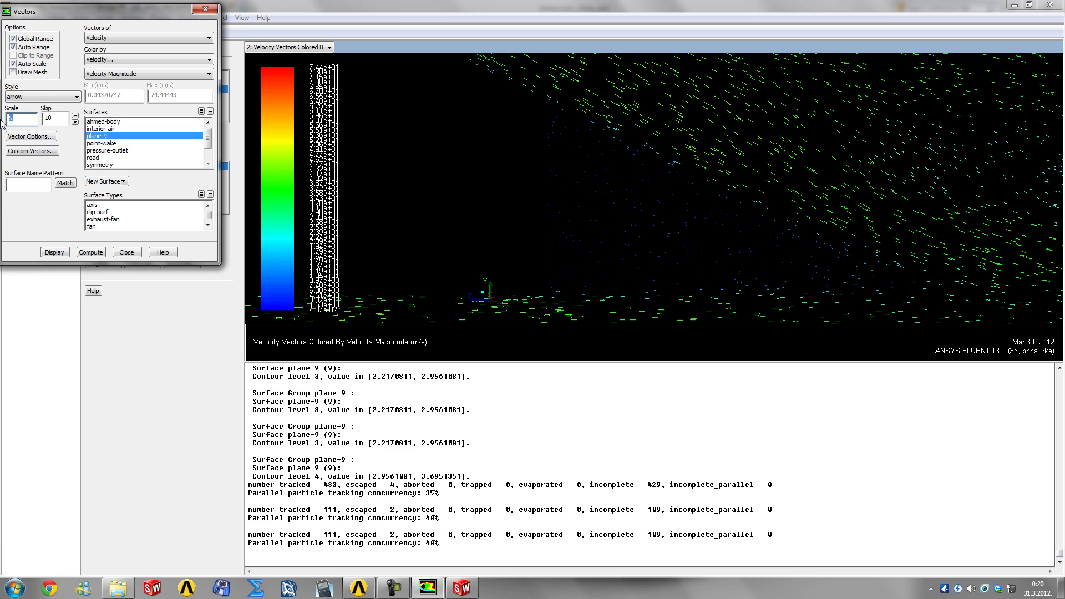
text(10)
click(53, 253)
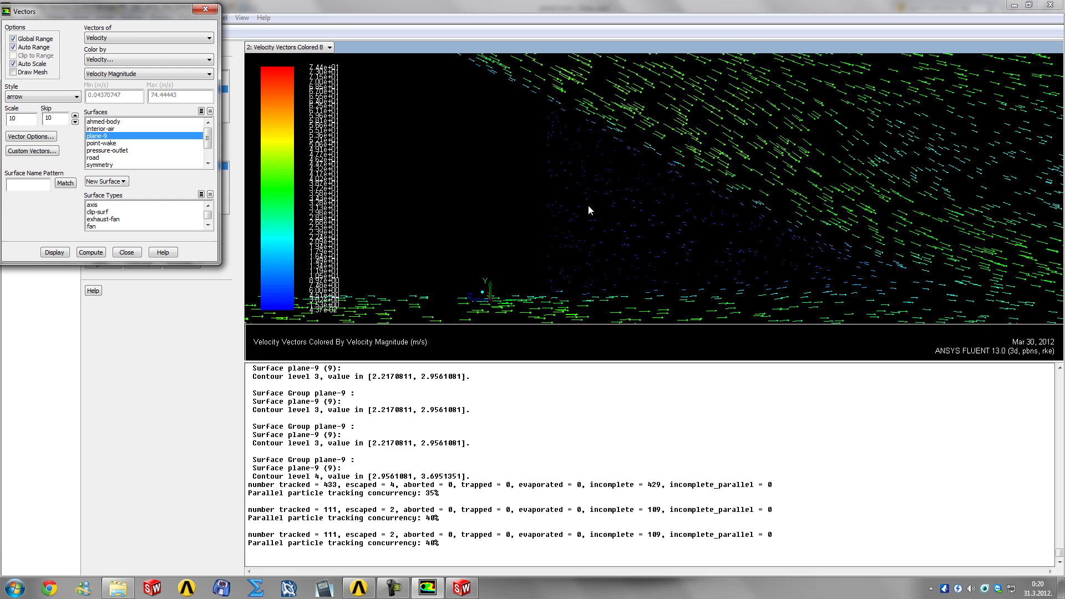
middle_drag(551, 135, 779, 308)
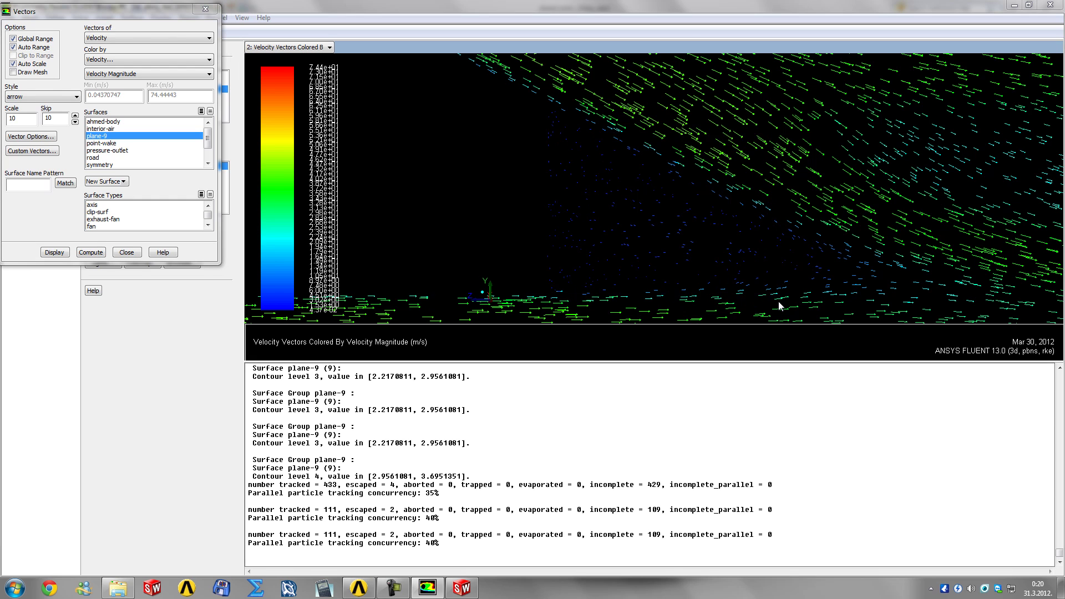
Enlarge the vector arrowheads to scale head 0.5, redraw, and frame the body
click(25, 137)
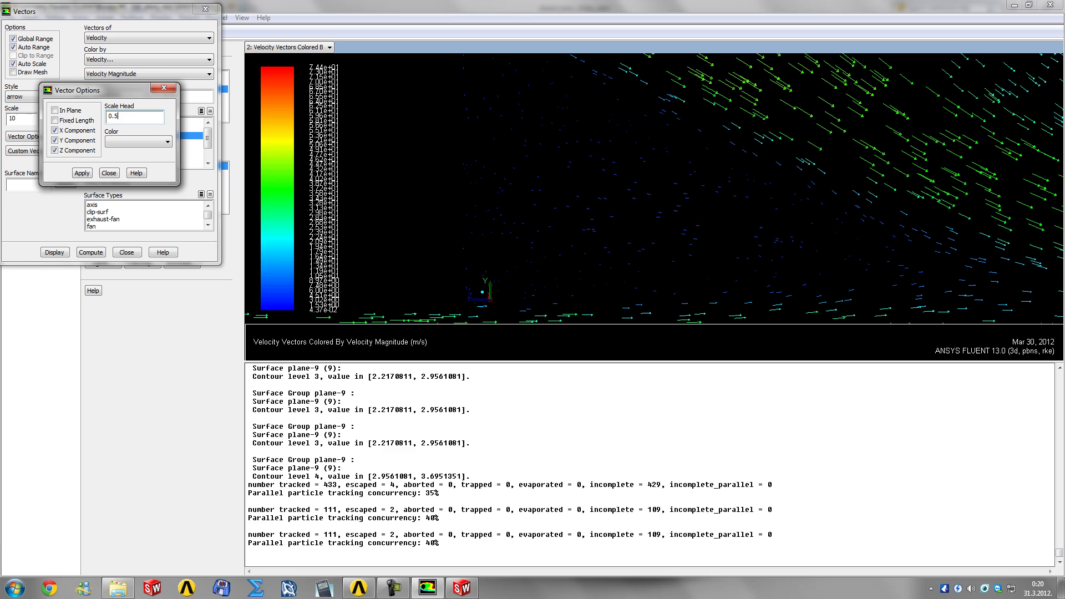
click(82, 174)
click(109, 175)
click(56, 253)
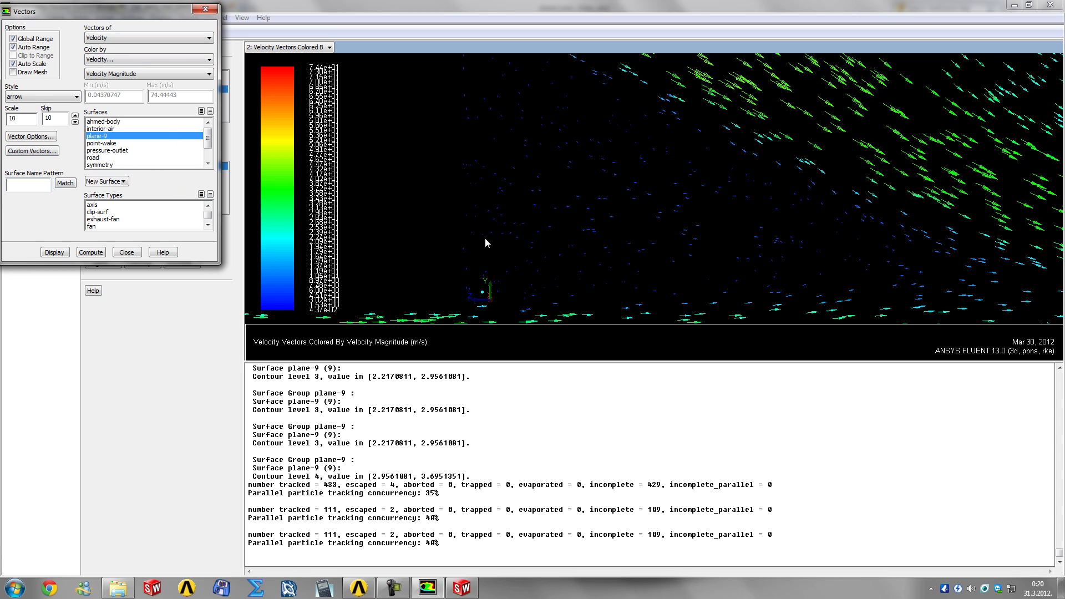
middle_drag(758, 250, 670, 195)
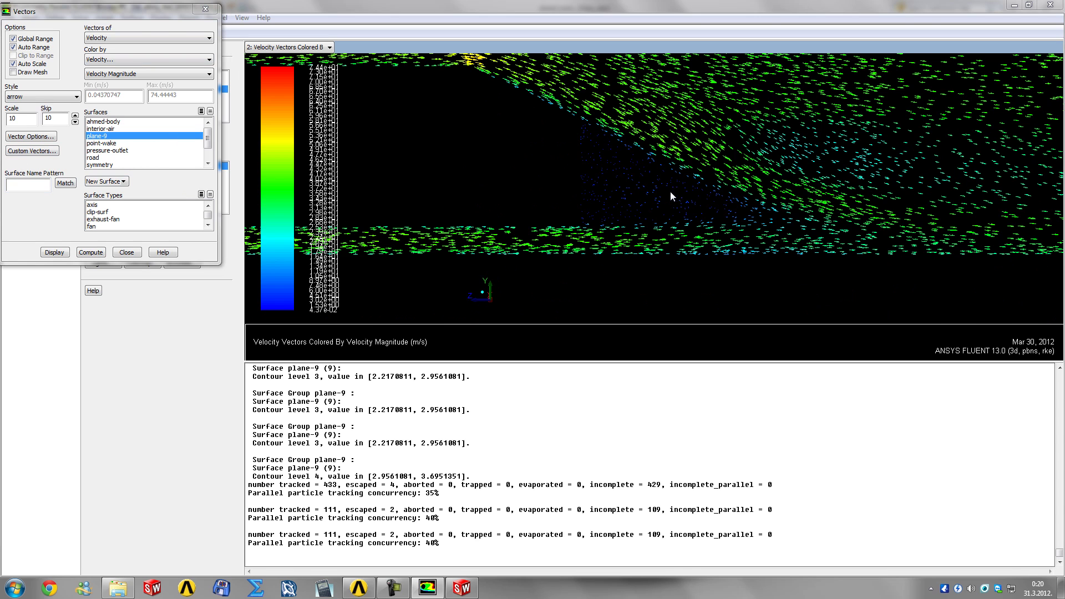
middle_drag(619, 173, 562, 143)
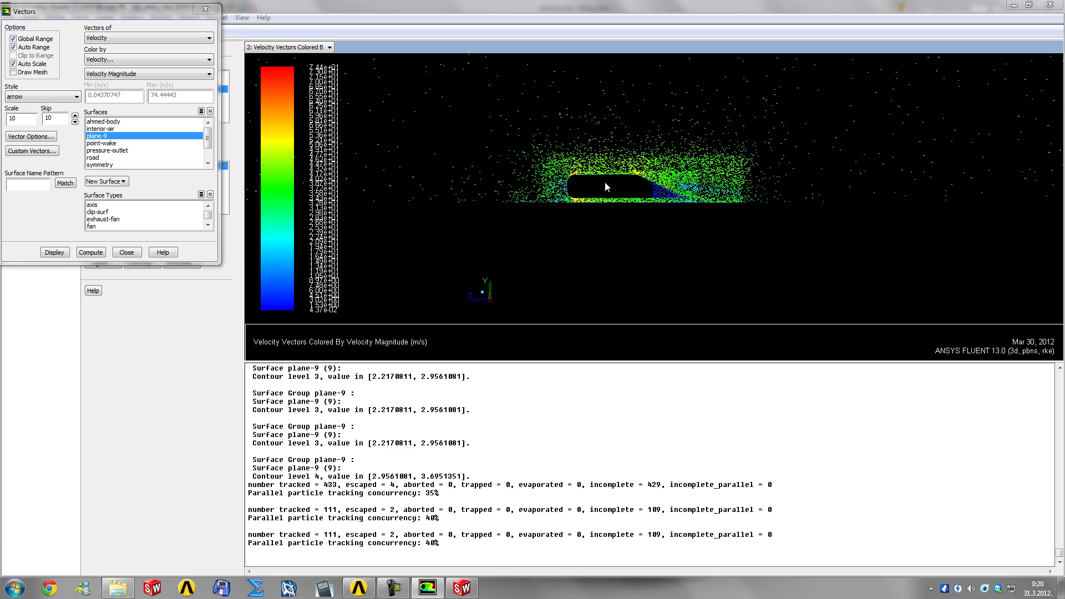
middle_drag(631, 198, 630, 198)
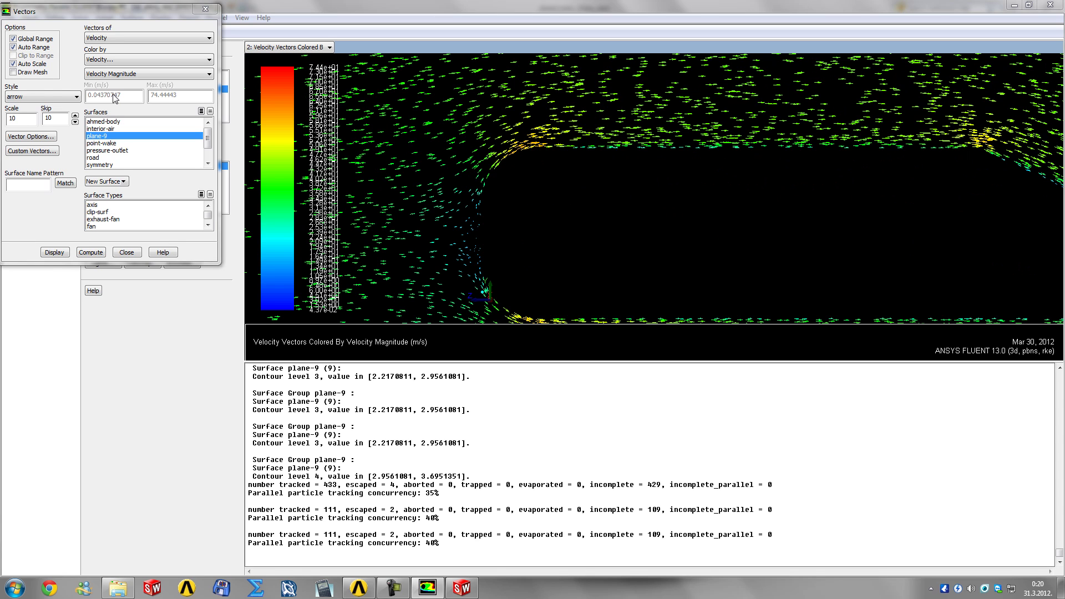
click(131, 27)
click(205, 9)
Start a new plane surface aligned with the velocity-inlet
click(105, 82)
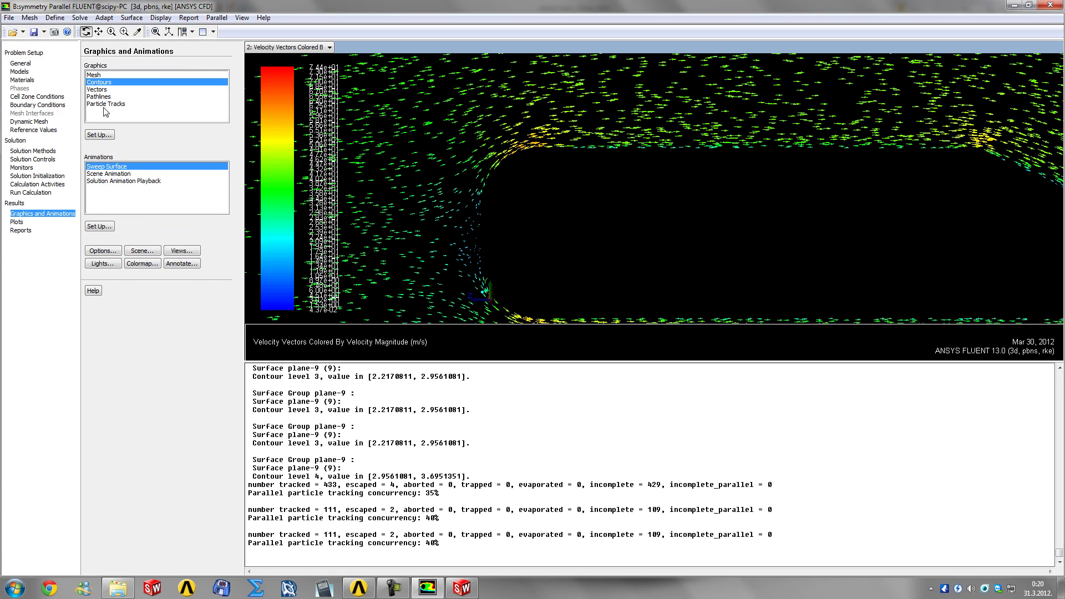
click(99, 135)
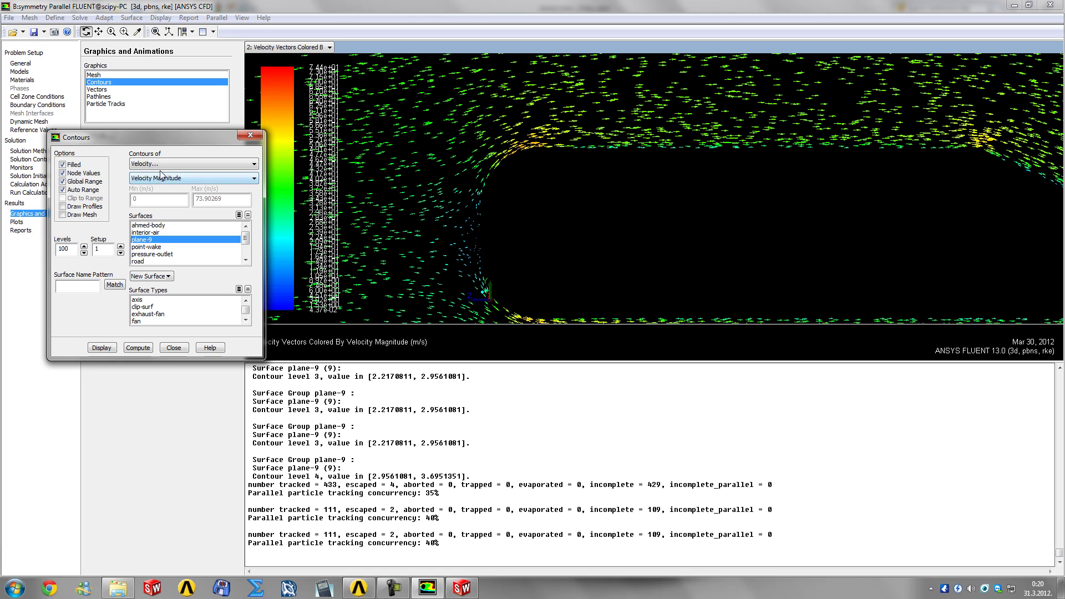
click(157, 276)
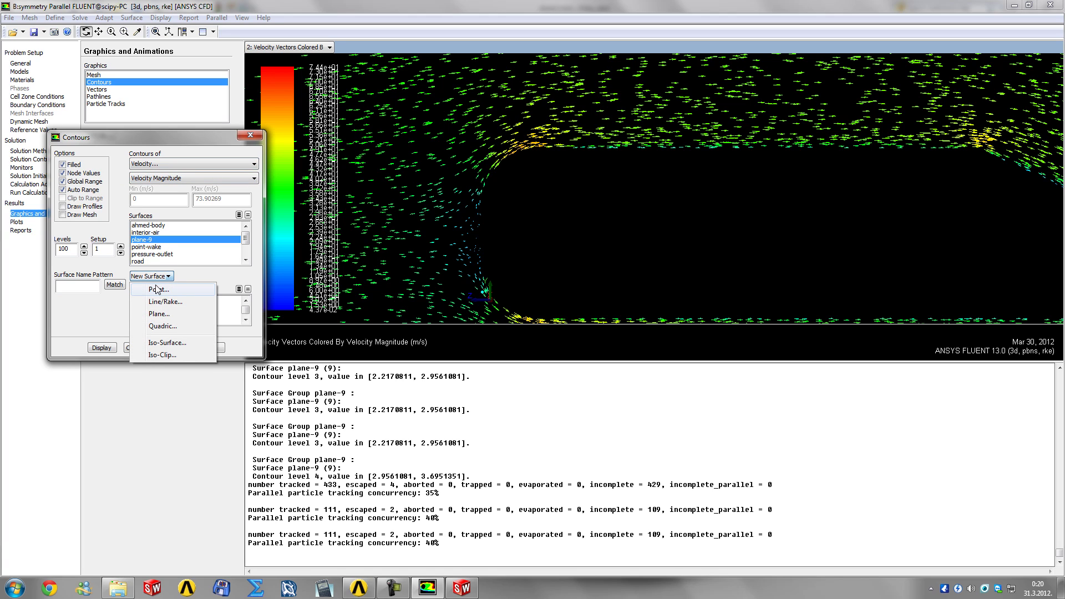
click(159, 313)
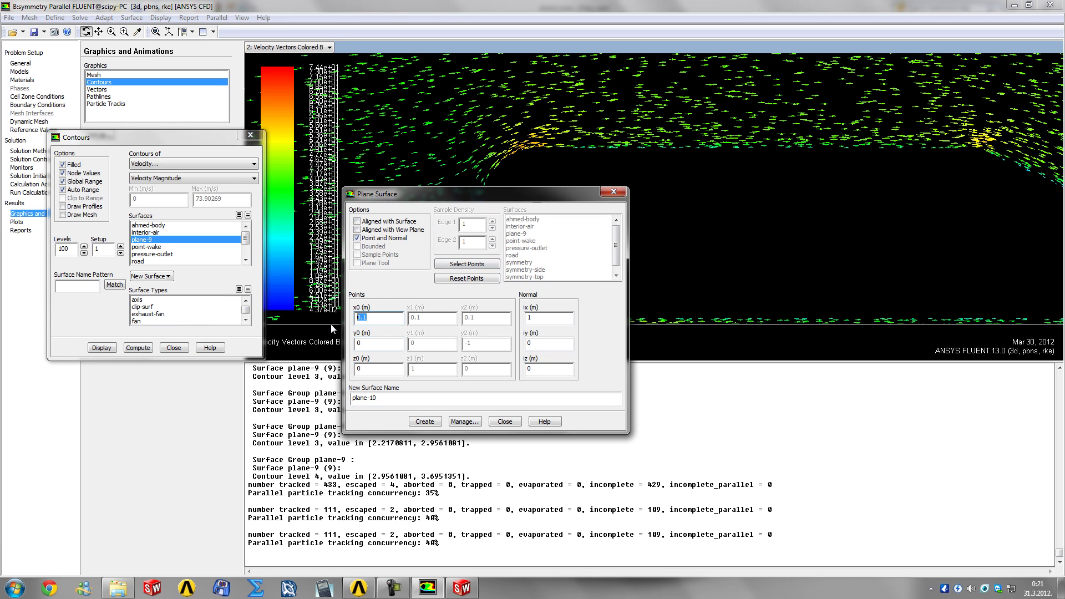
click(357, 222)
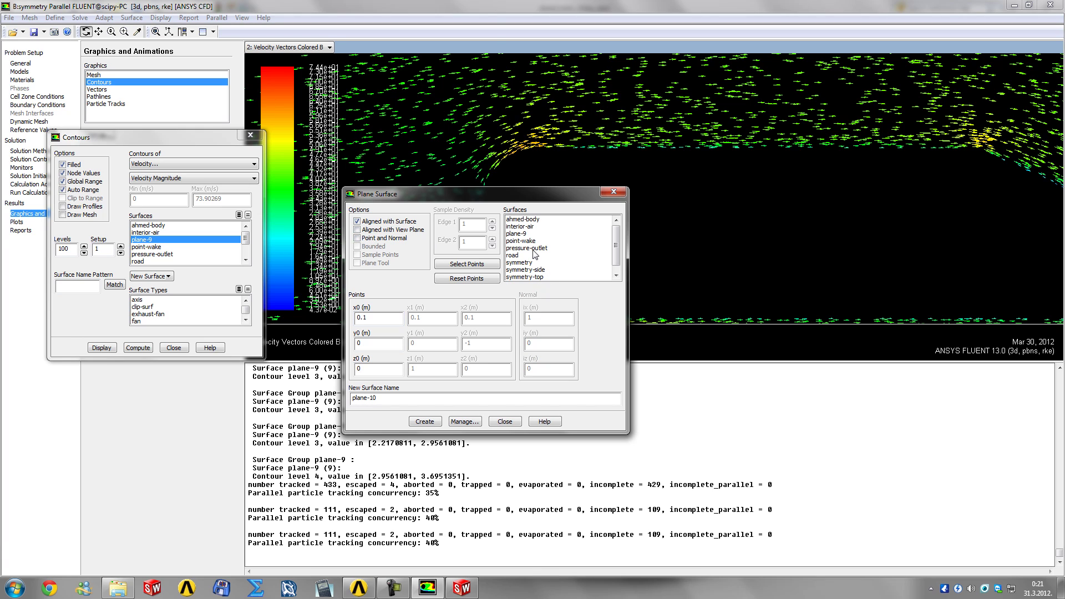
drag(617, 244, 618, 247)
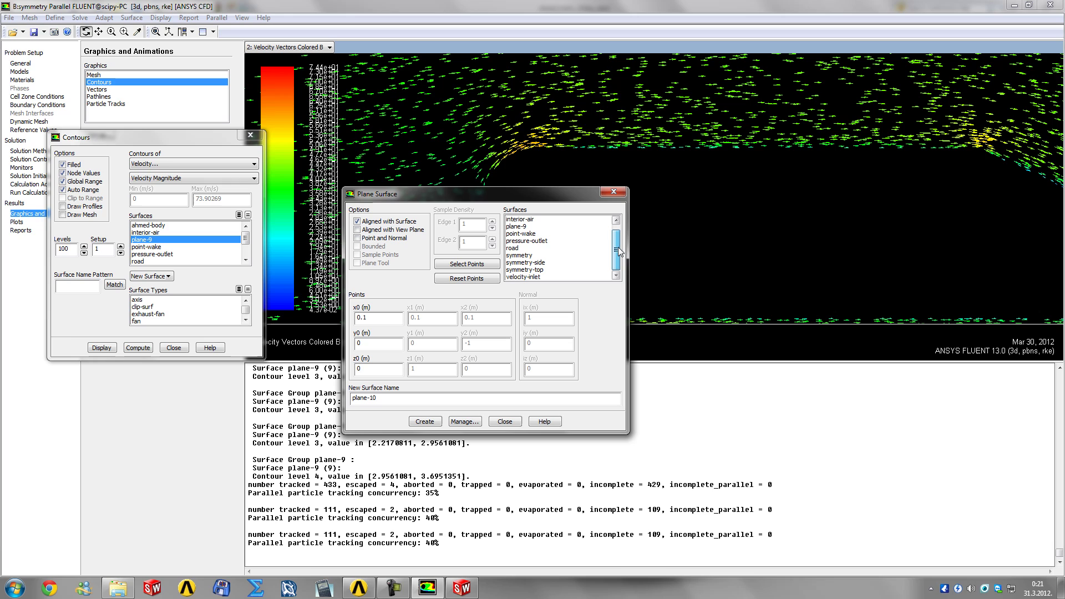
click(538, 277)
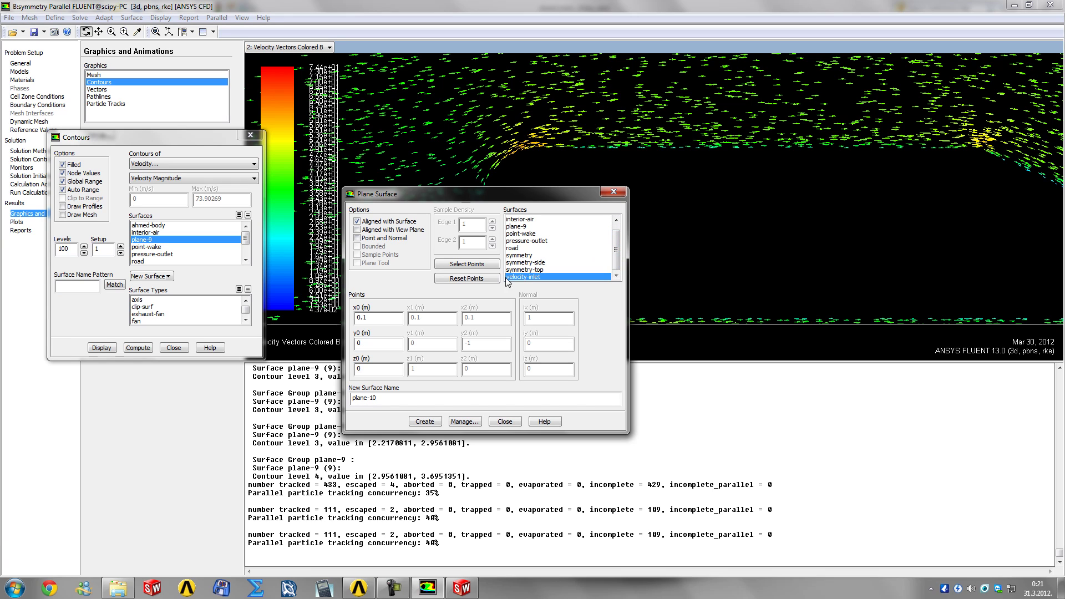
Set the aligned plane's x0 to 0, edit z0, and create plane-10
double_click(384, 315)
text(0)
double_click(366, 320)
double_click(366, 369)
drag(922, 195, 844, 185)
middle_drag(709, 186, 690, 197)
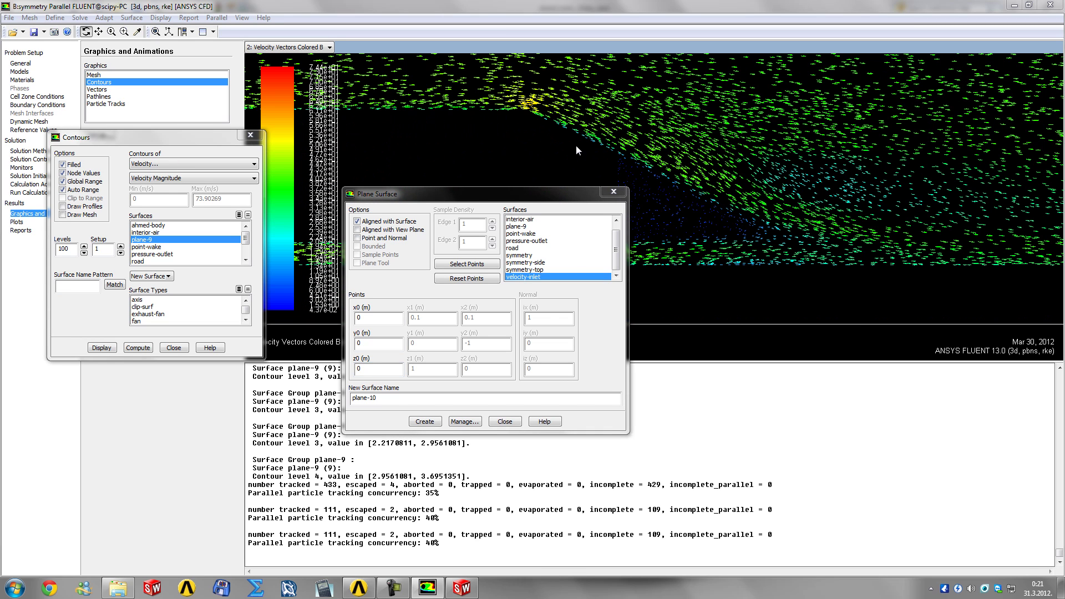
click(368, 369)
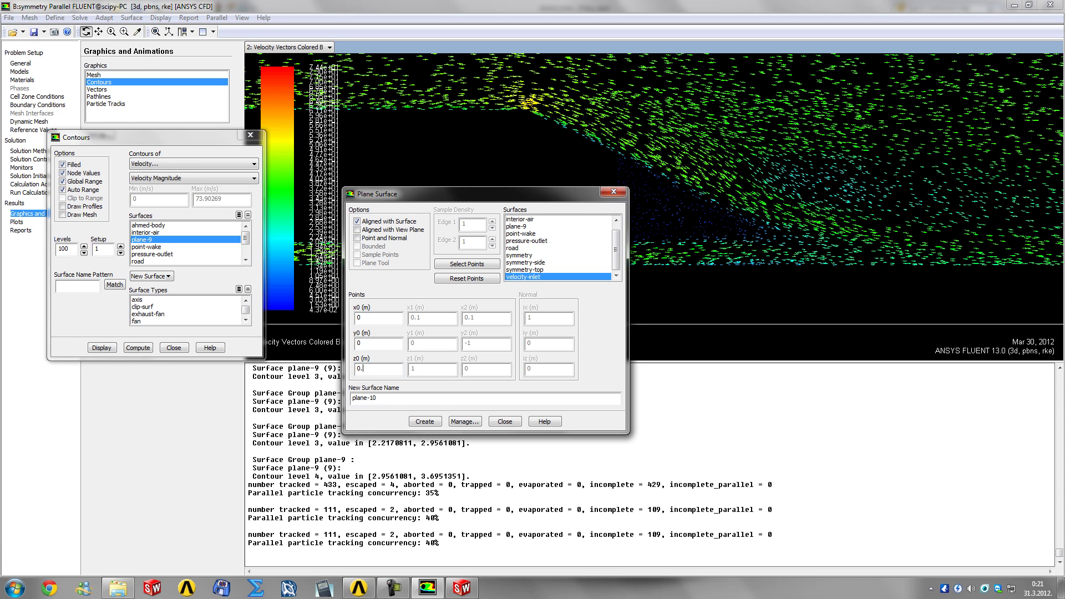
click(424, 421)
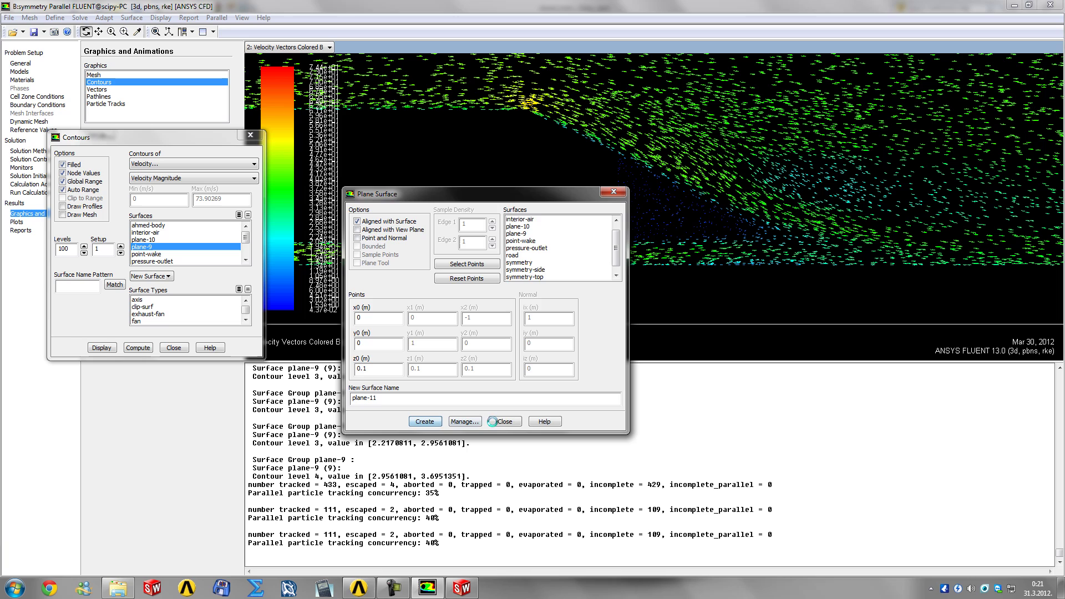
click(504, 422)
Display velocity magnitude contours on plane-10 and the ahmed-body
click(155, 240)
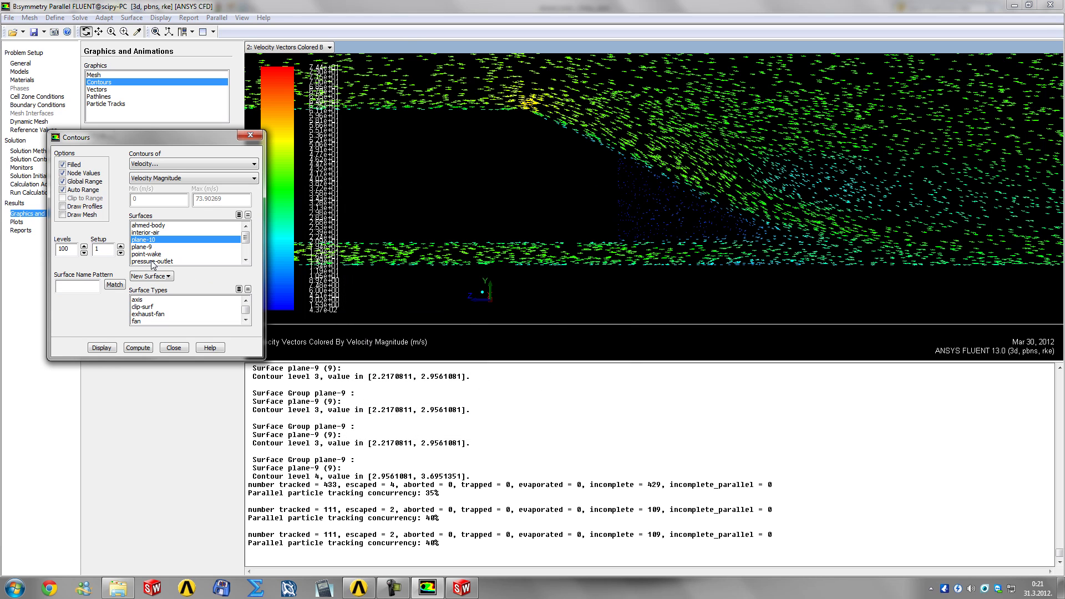
click(167, 225)
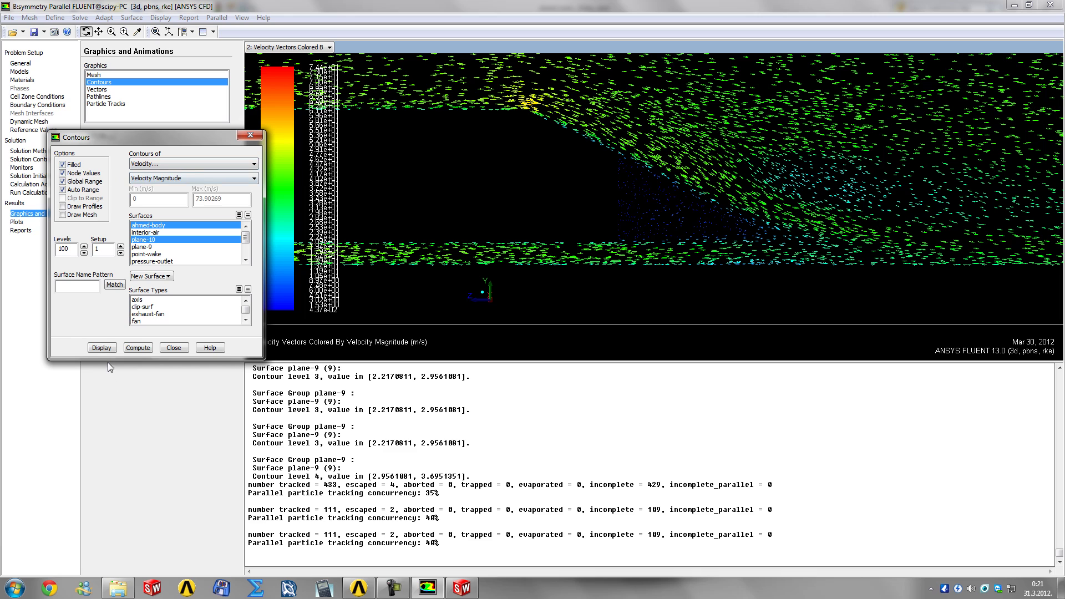
click(100, 347)
Rotate to the X-Y view, probe two body velocities, and reopen the velocity magnitude contour settings
click(173, 348)
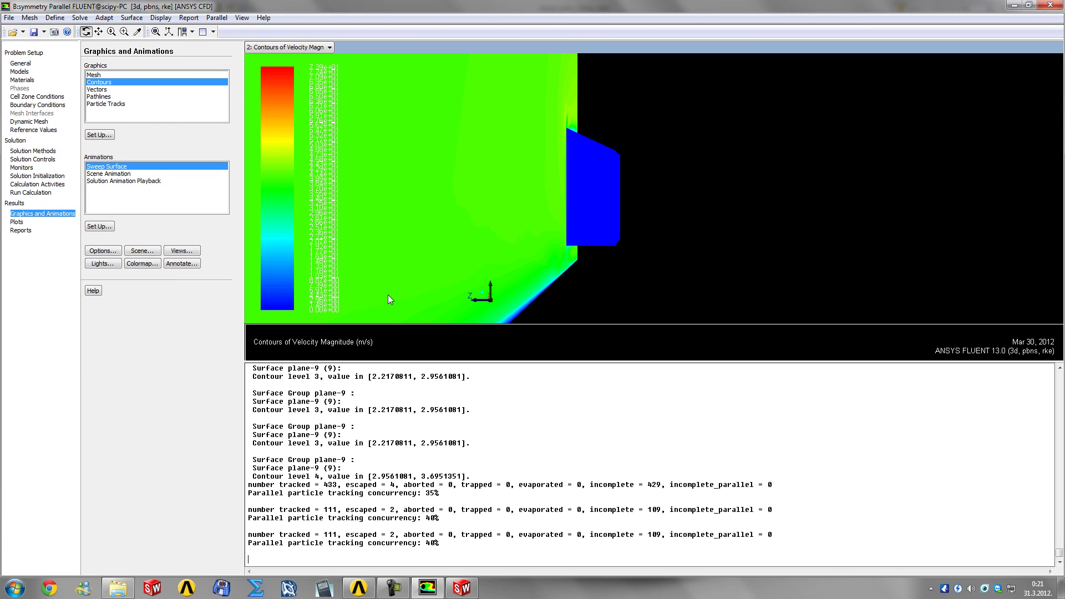
drag(576, 208, 614, 324)
right_click(551, 150)
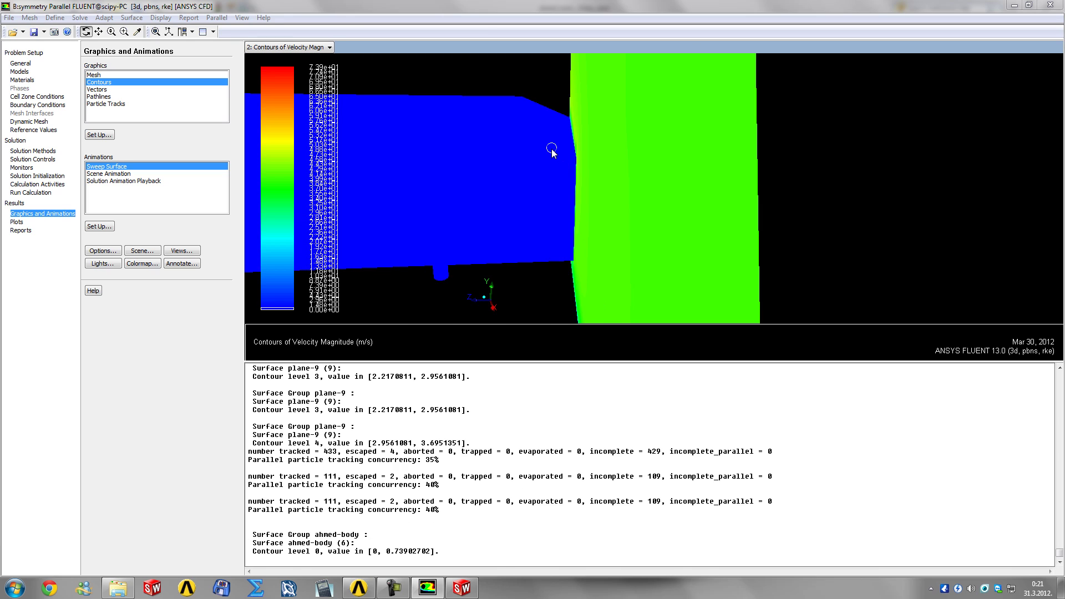
right_click(441, 118)
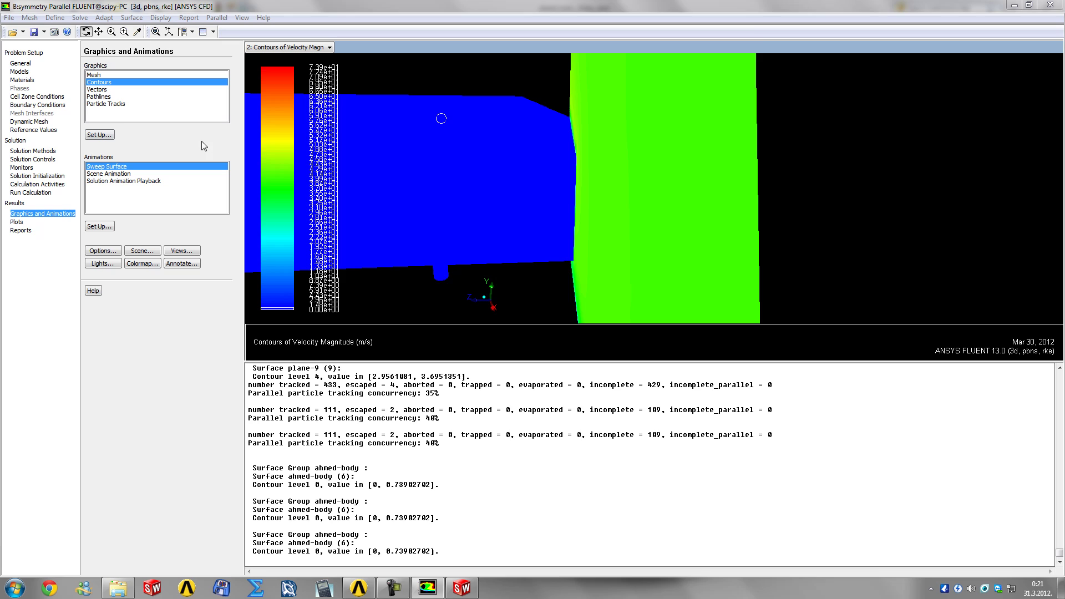
drag(476, 302, 527, 286)
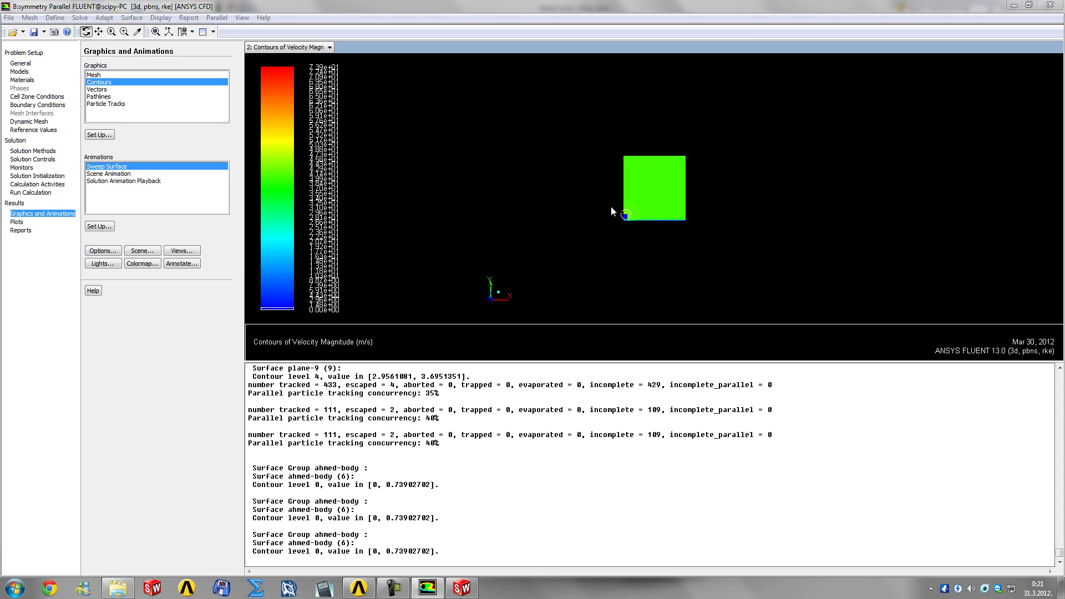
middle_drag(611, 208, 661, 228)
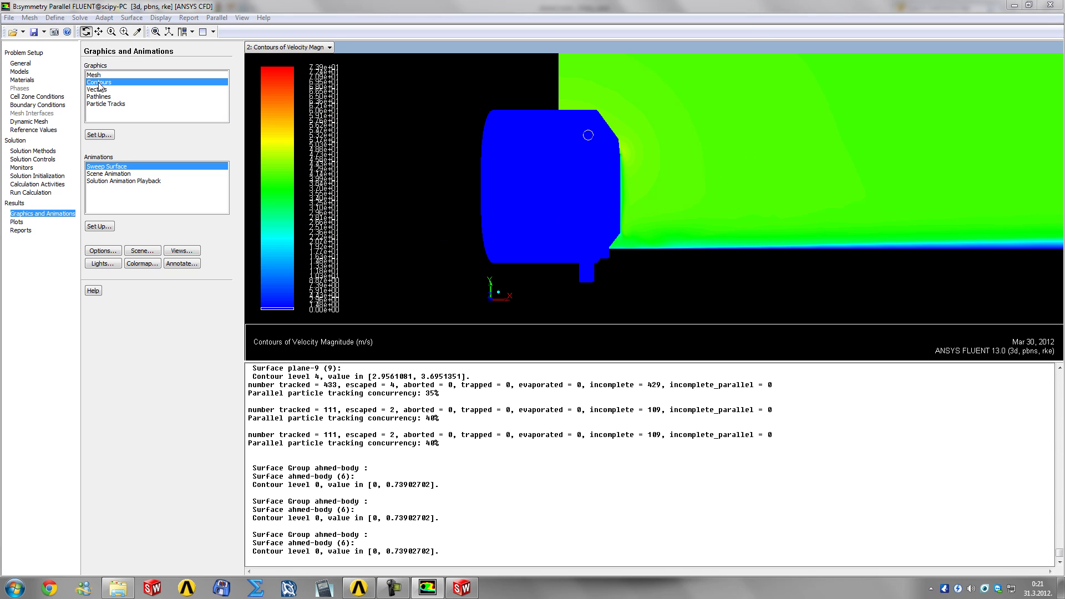
click(100, 134)
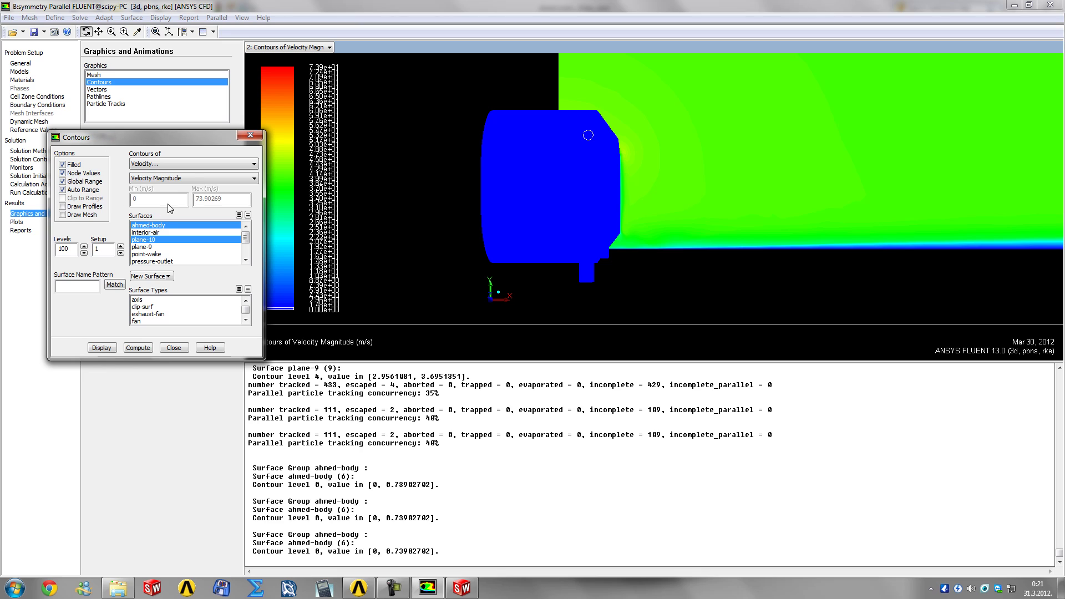
Drop ahmed-body from the plot and show Vorticity Magnitude contours on plane-10 at the rear step
click(149, 225)
click(102, 348)
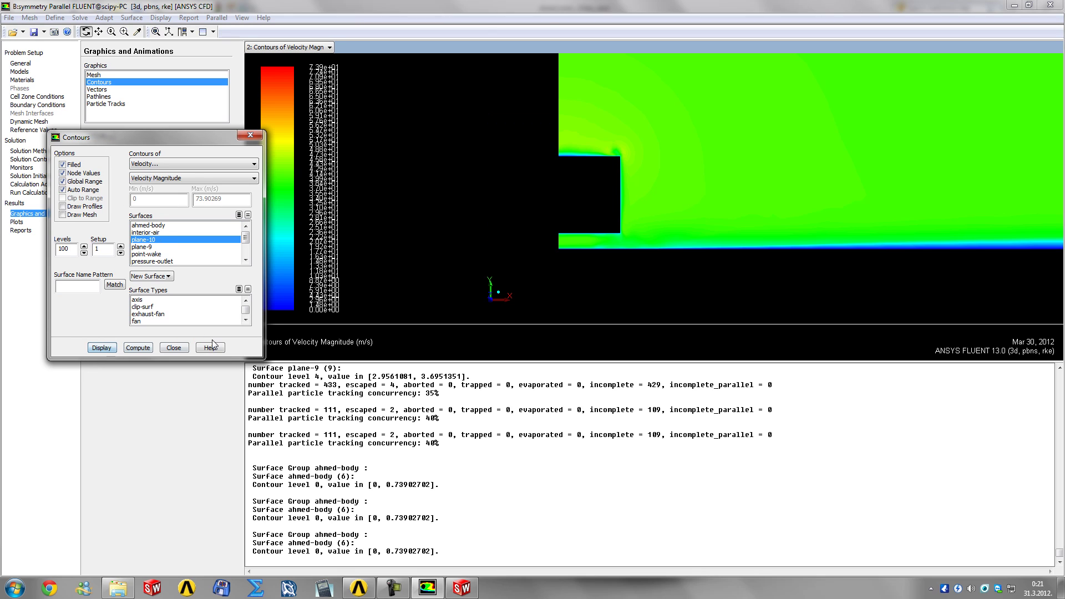
middle_drag(589, 139, 650, 175)
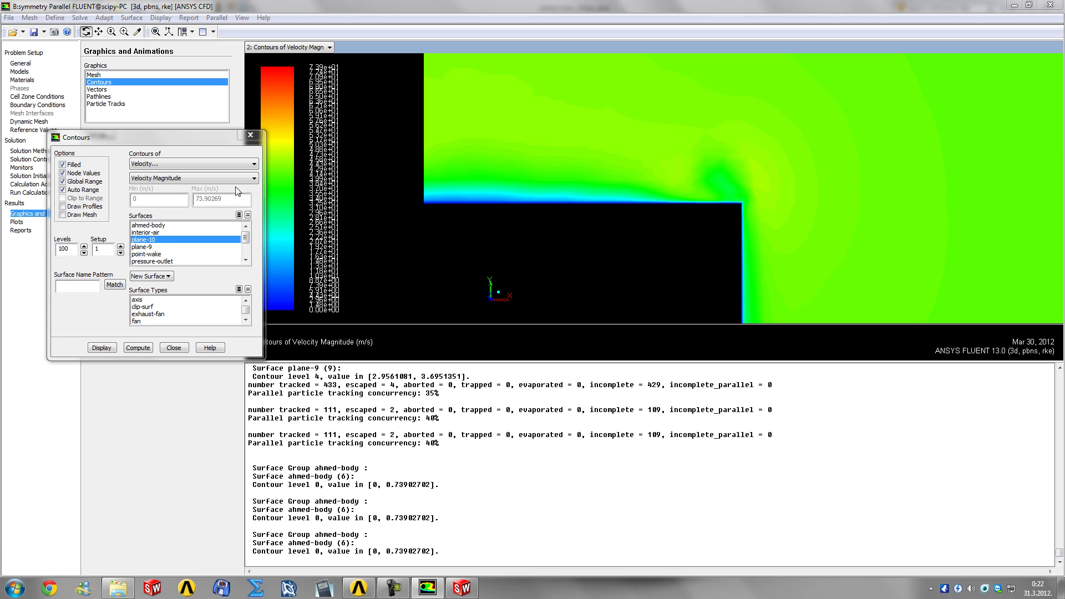
click(160, 181)
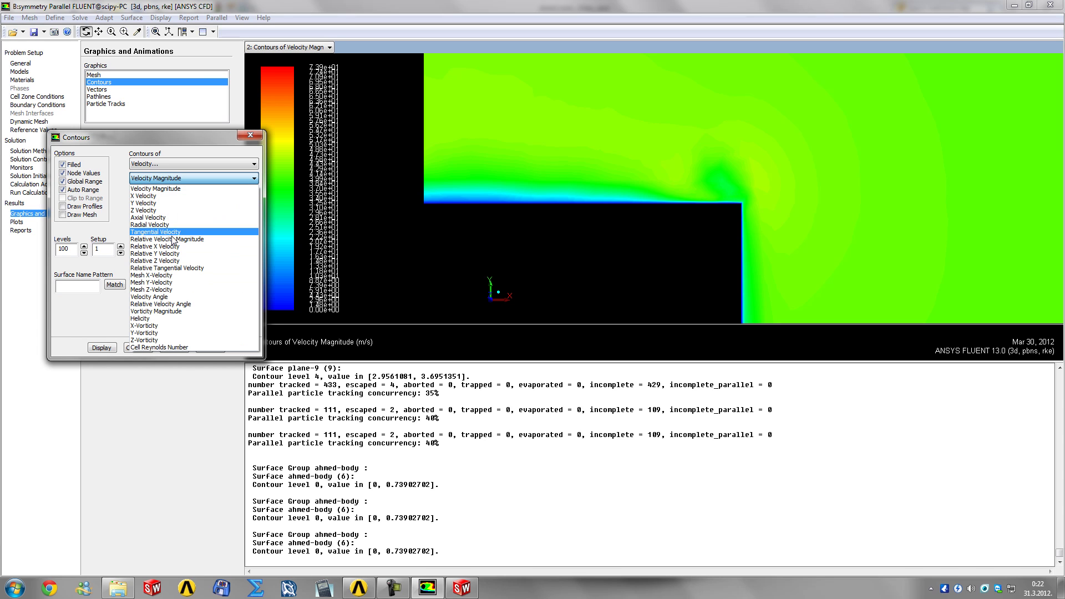
click(175, 312)
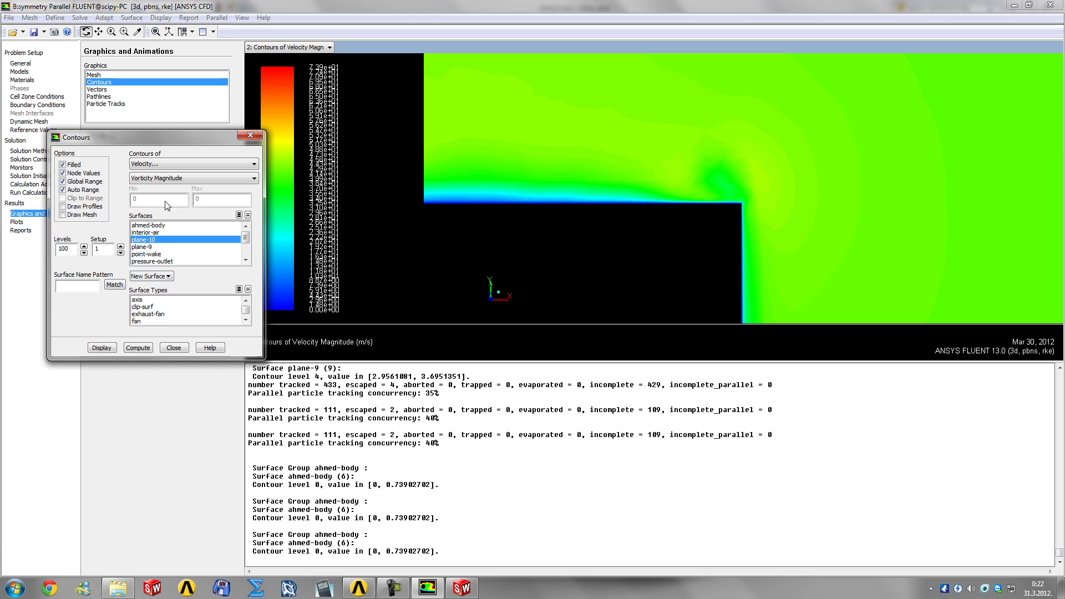
click(113, 346)
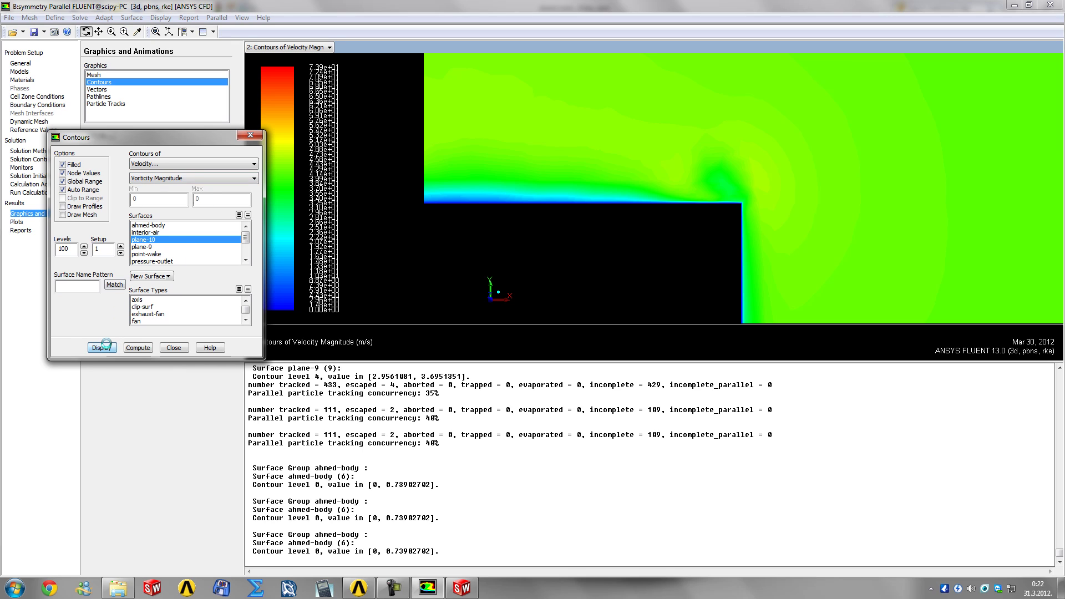
click(63, 189)
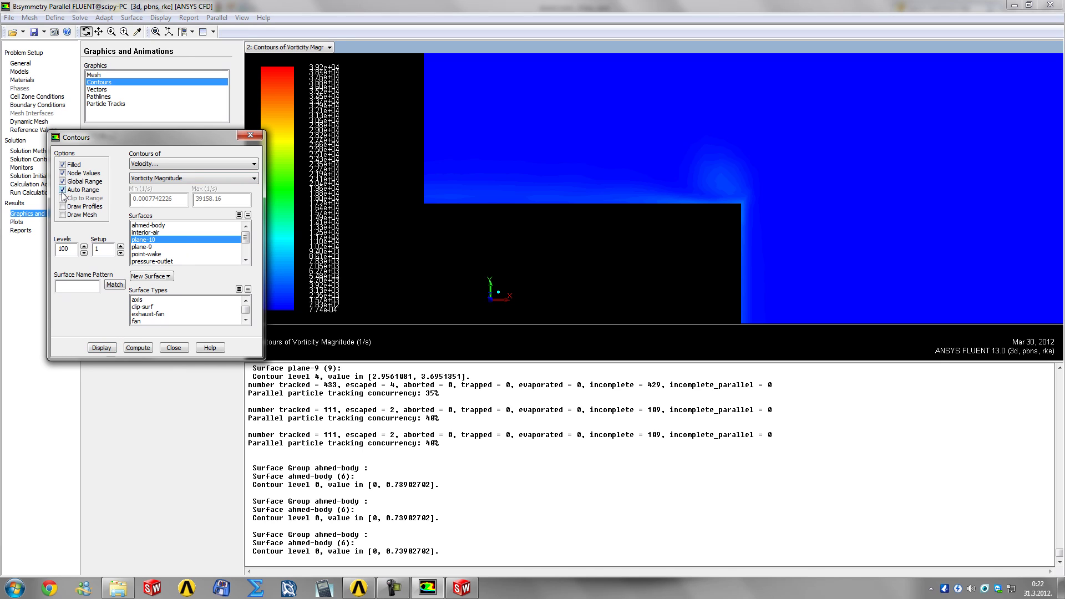
Clip the vorticity contours to range, trying maximum 2500 then 3500
click(63, 198)
click(221, 198)
double_click(199, 198)
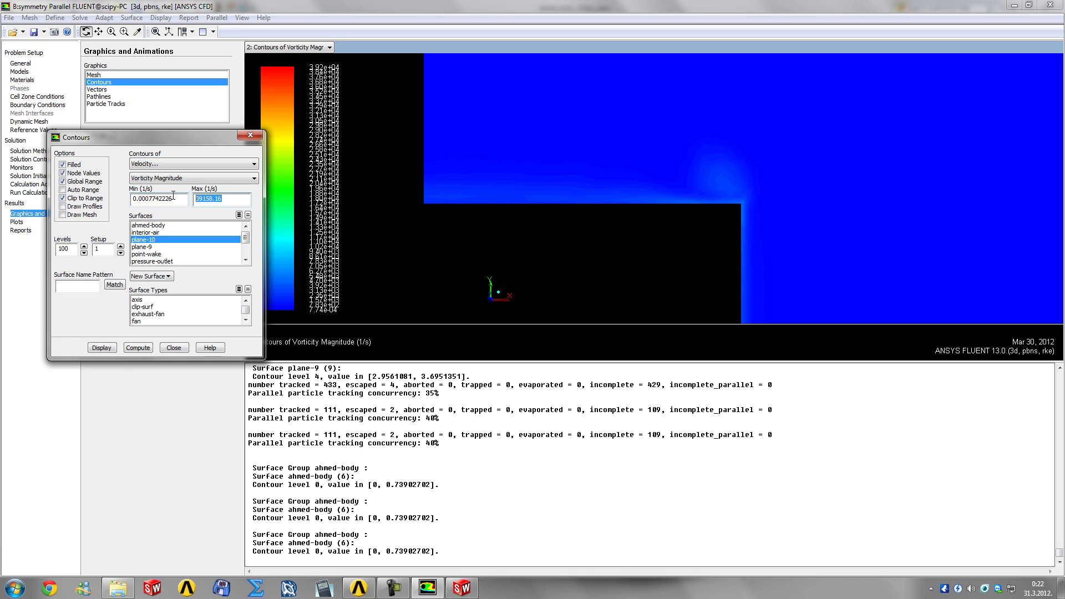
text(2500)
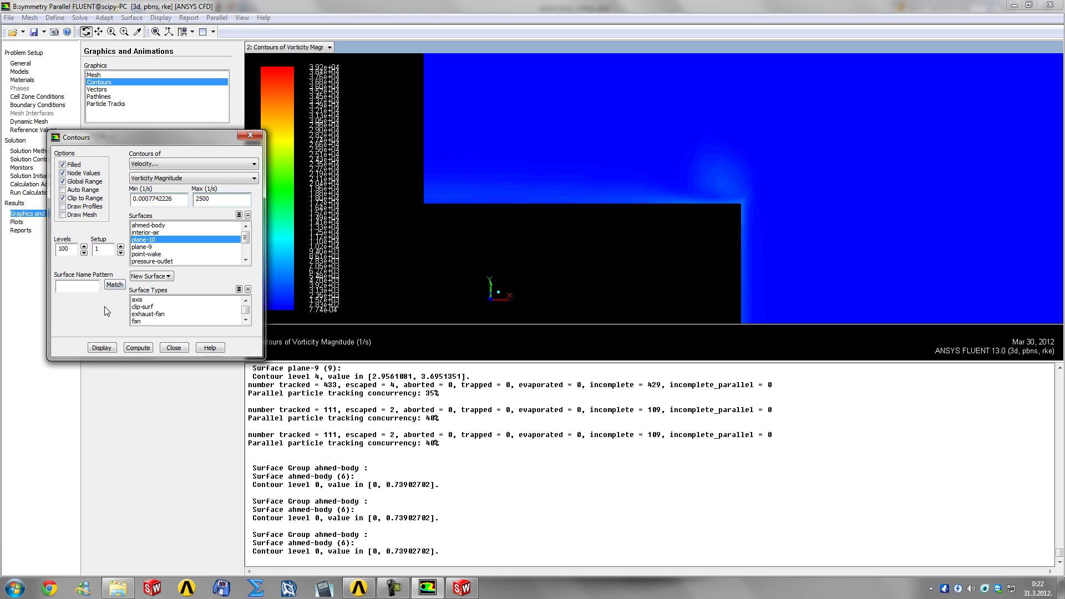
click(102, 347)
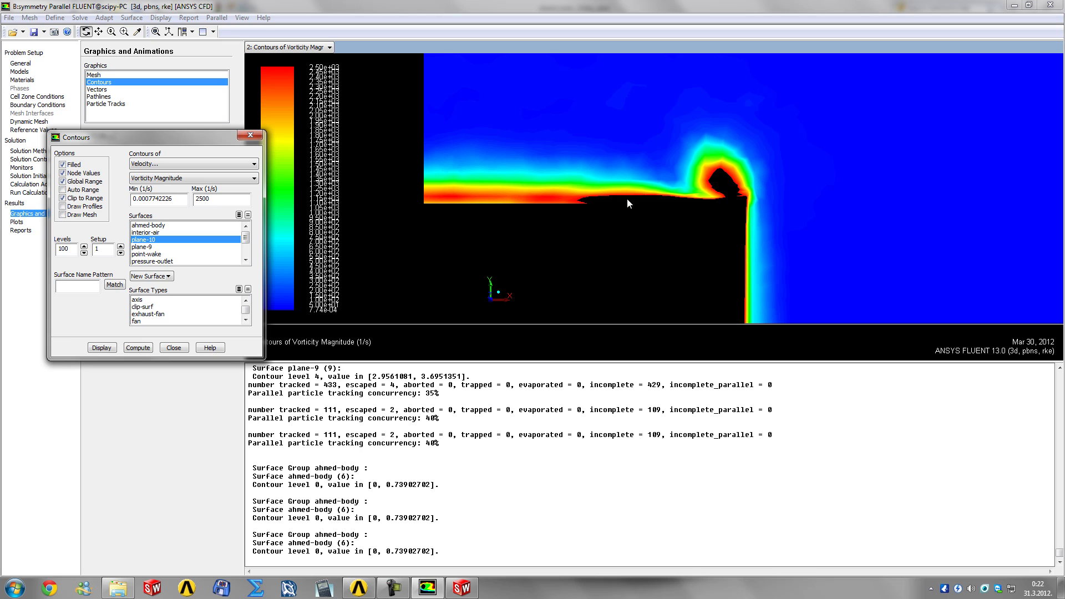
double_click(248, 204)
text(35)
click(108, 348)
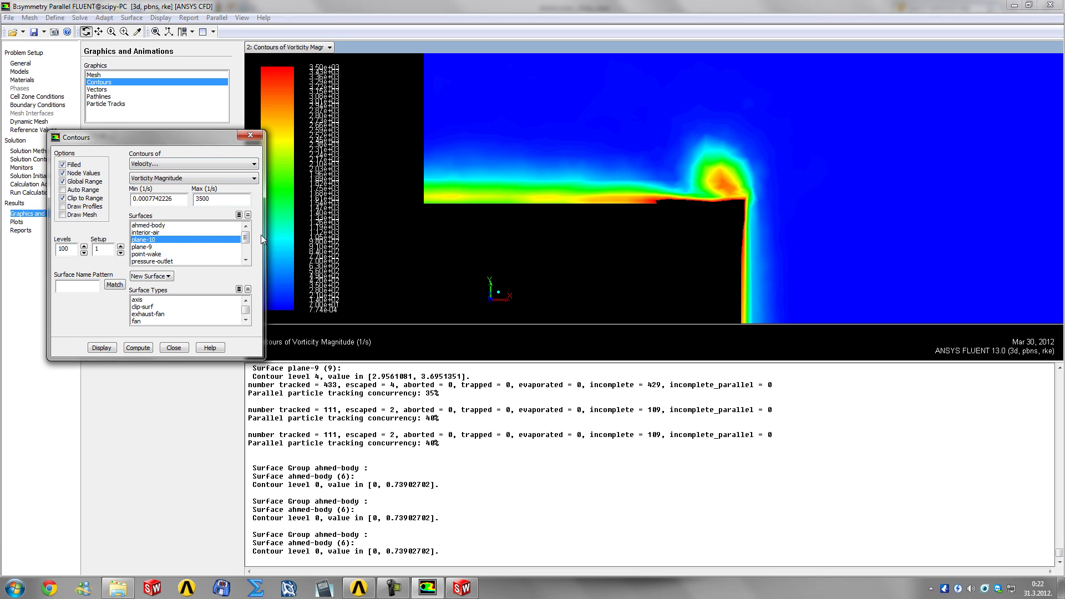
Deselect plane-10 from the contour surfaces list
click(239, 239)
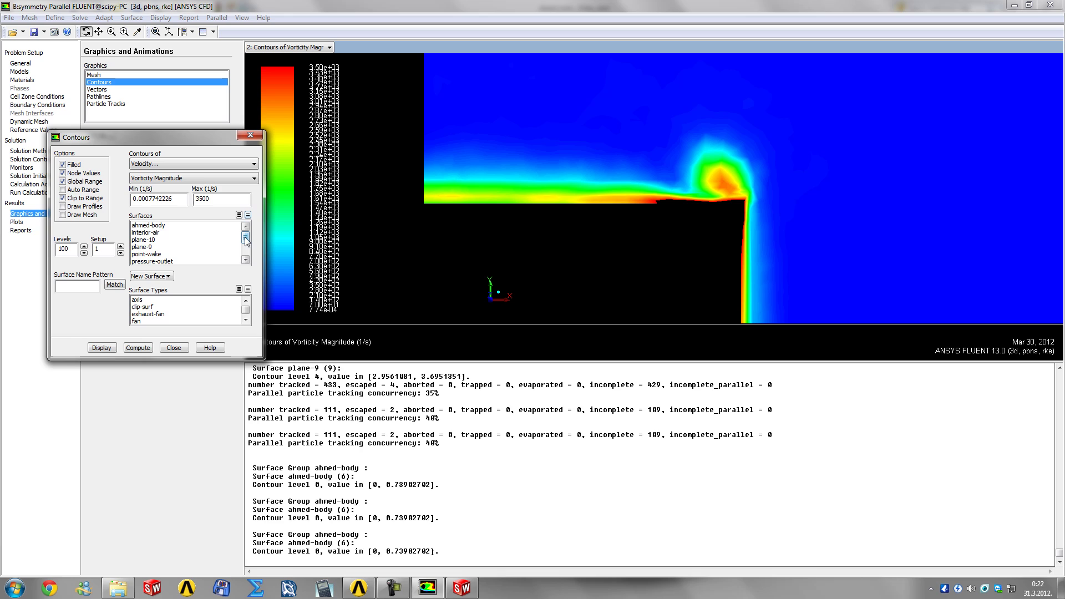
scroll(244, 232, down, 2)
scroll(245, 233, up, 2)
Plot Wall Yplus contours from the Turbulence quantities on the ahmed-body and road
click(166, 164)
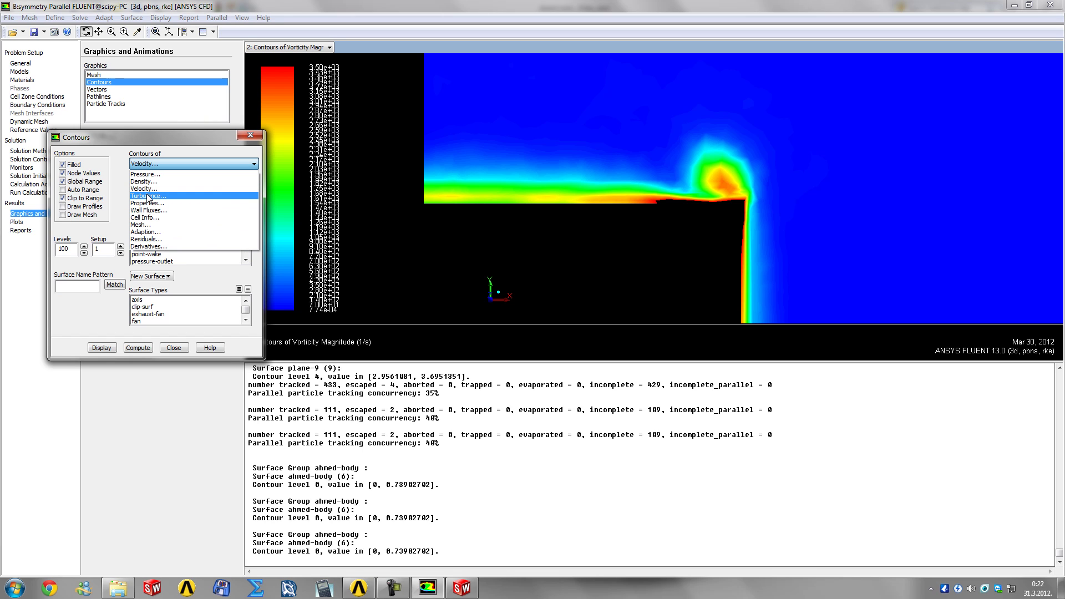
click(149, 197)
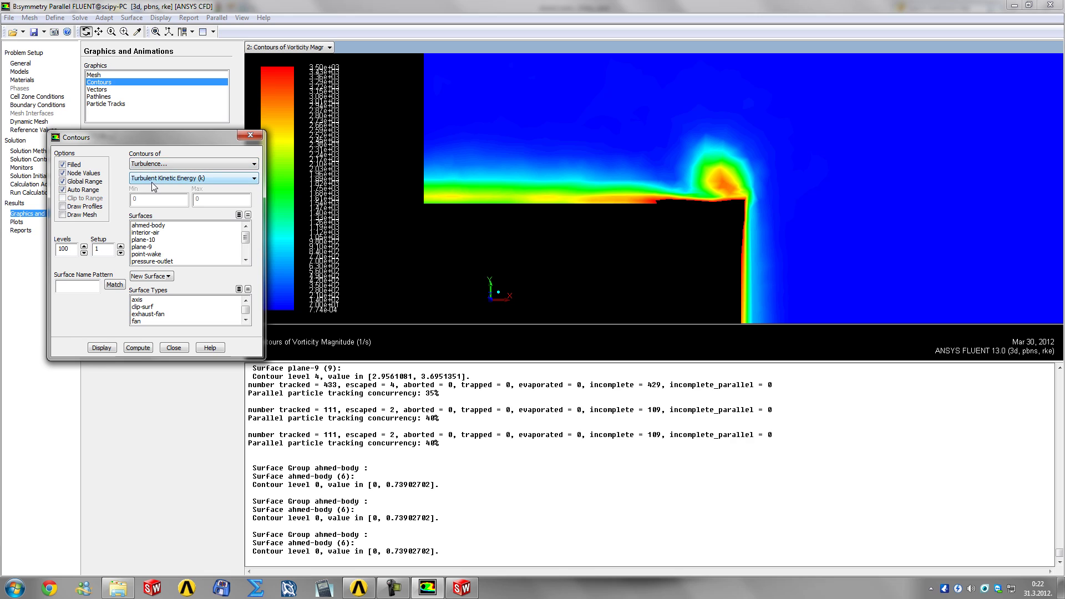
click(155, 179)
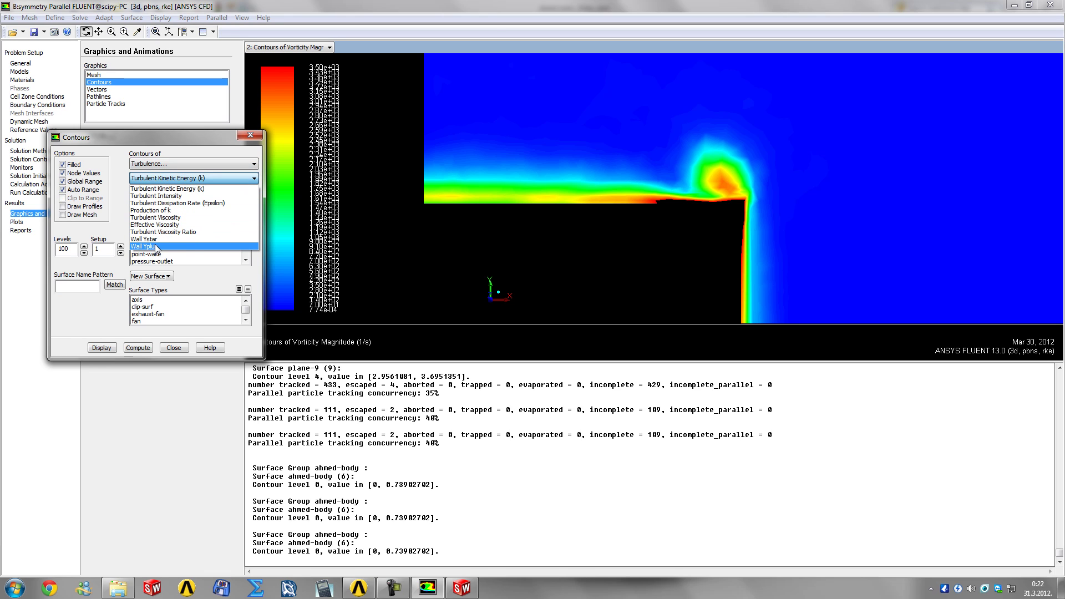
click(189, 246)
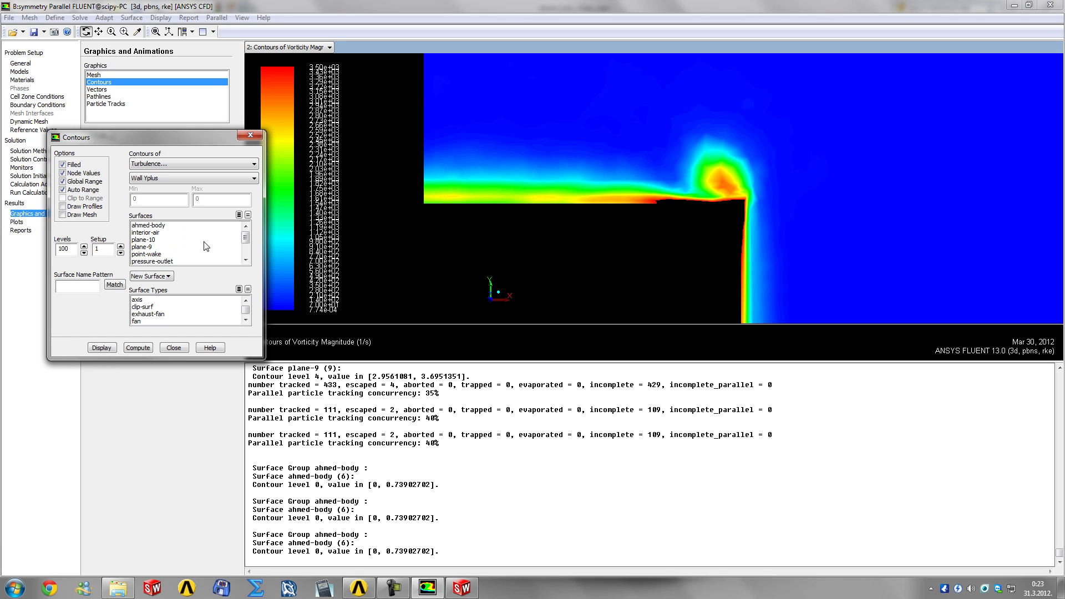
click(153, 225)
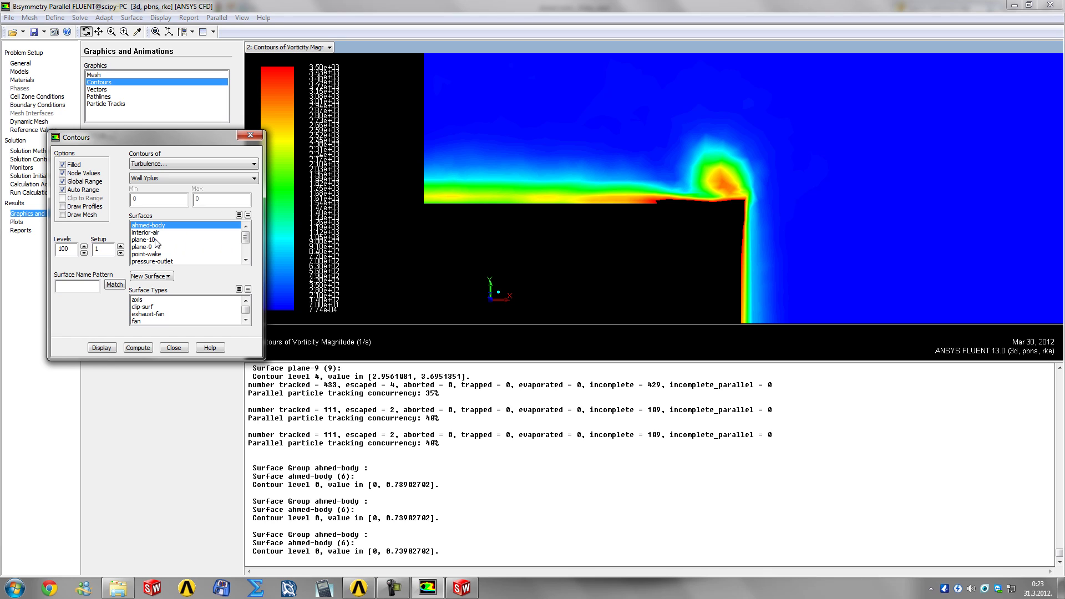
scroll(156, 243, down, 1)
click(149, 247)
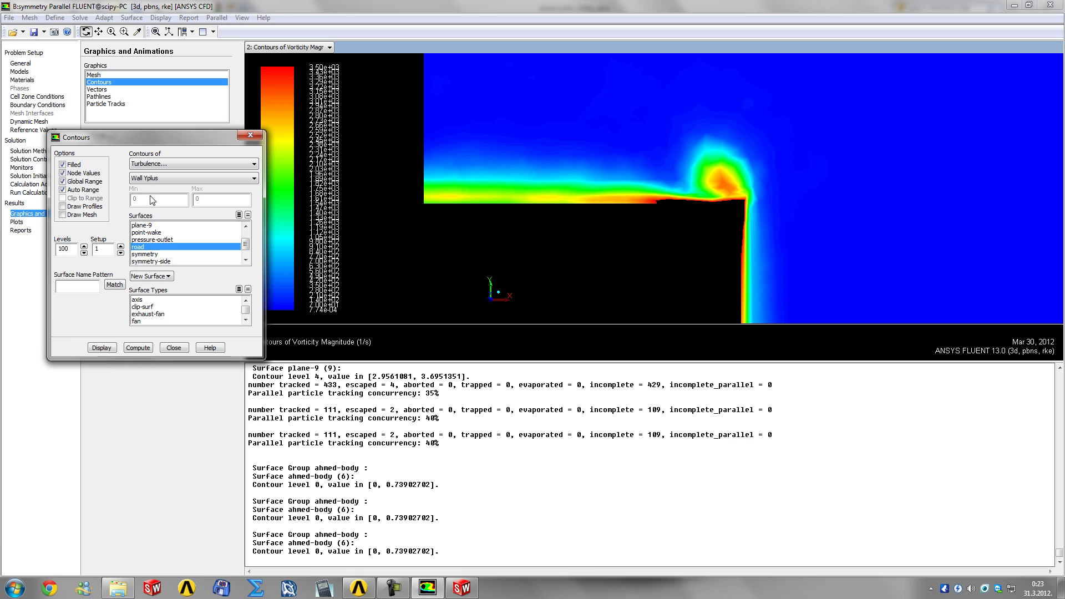
click(103, 346)
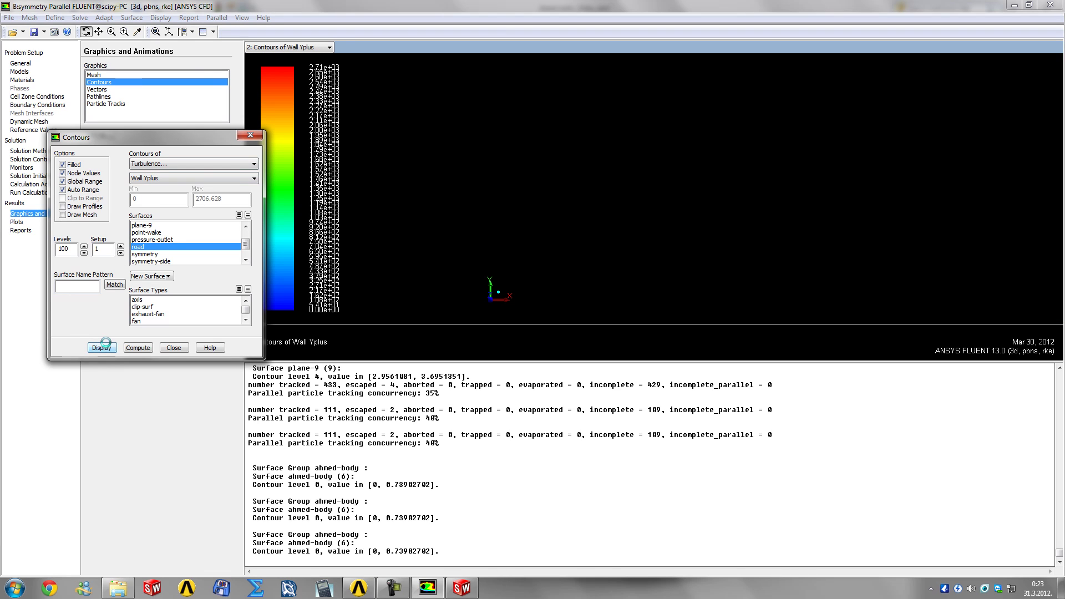
Fit and rotate the view, then probe y+ values on the road and body
click(160, 33)
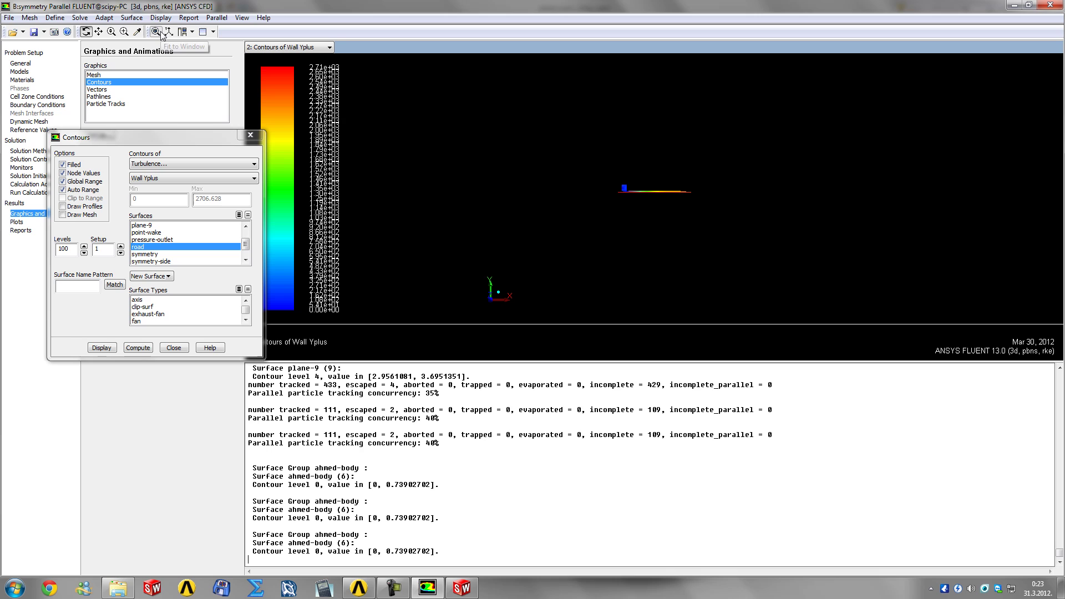
drag(621, 201, 490, 228)
middle_drag(593, 173, 668, 235)
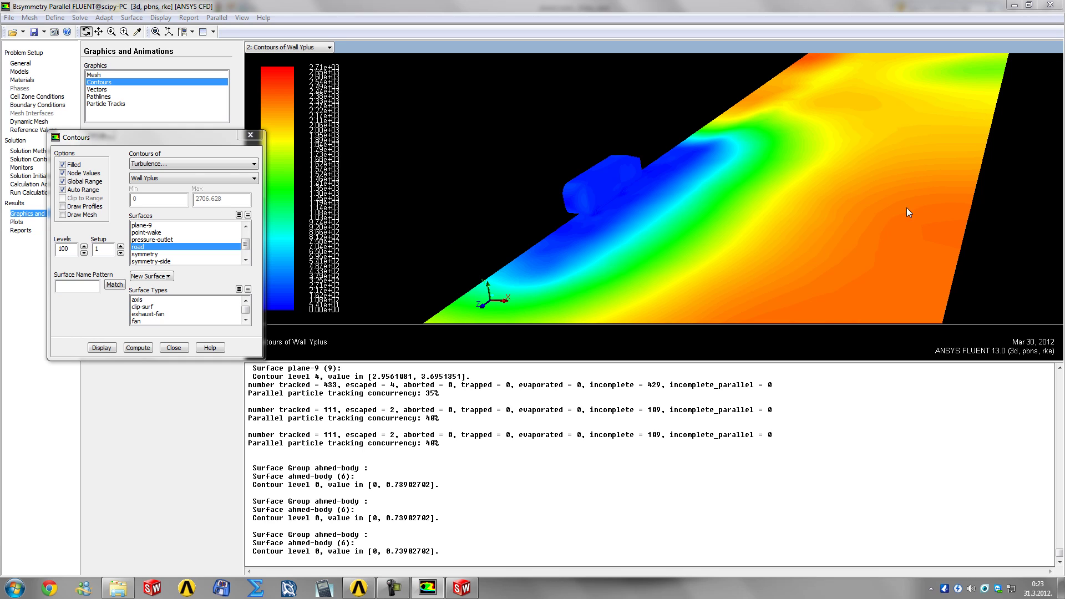
right_click(923, 276)
right_click(923, 276)
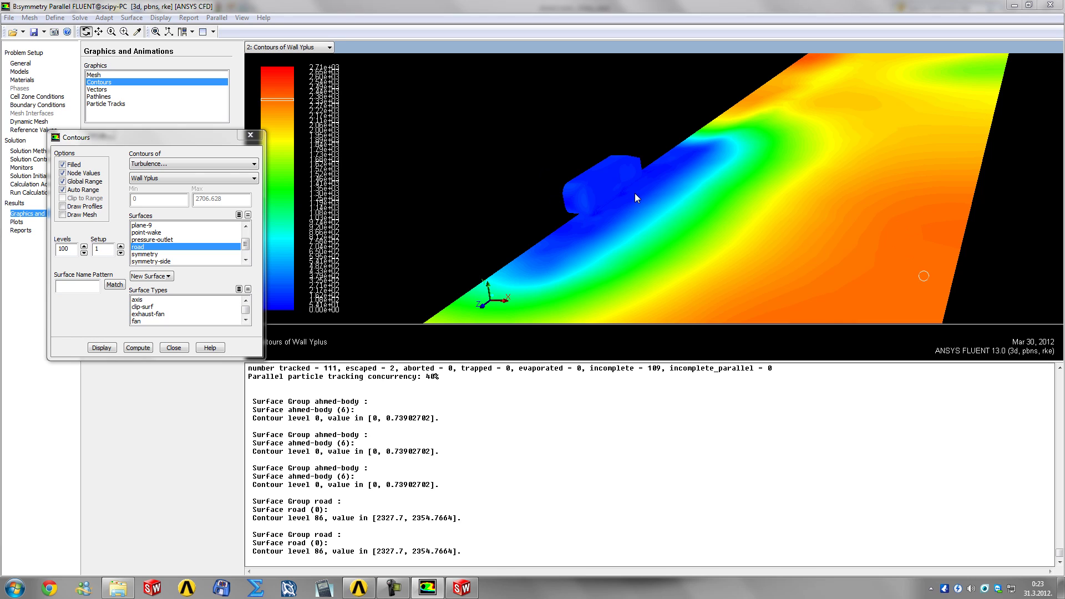
right_click(619, 206)
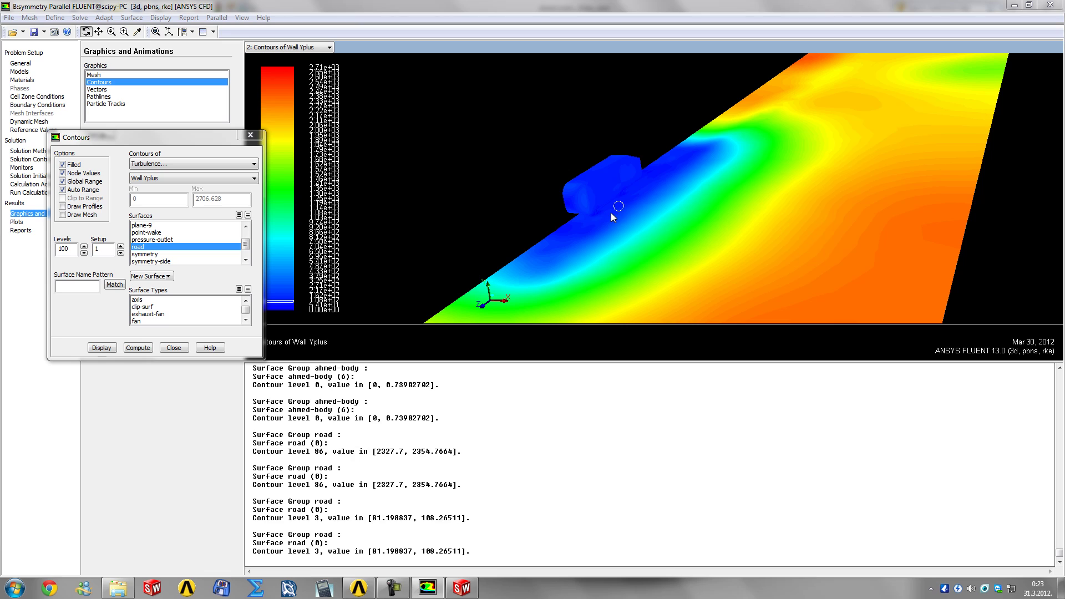
right_click(605, 188)
right_click(608, 182)
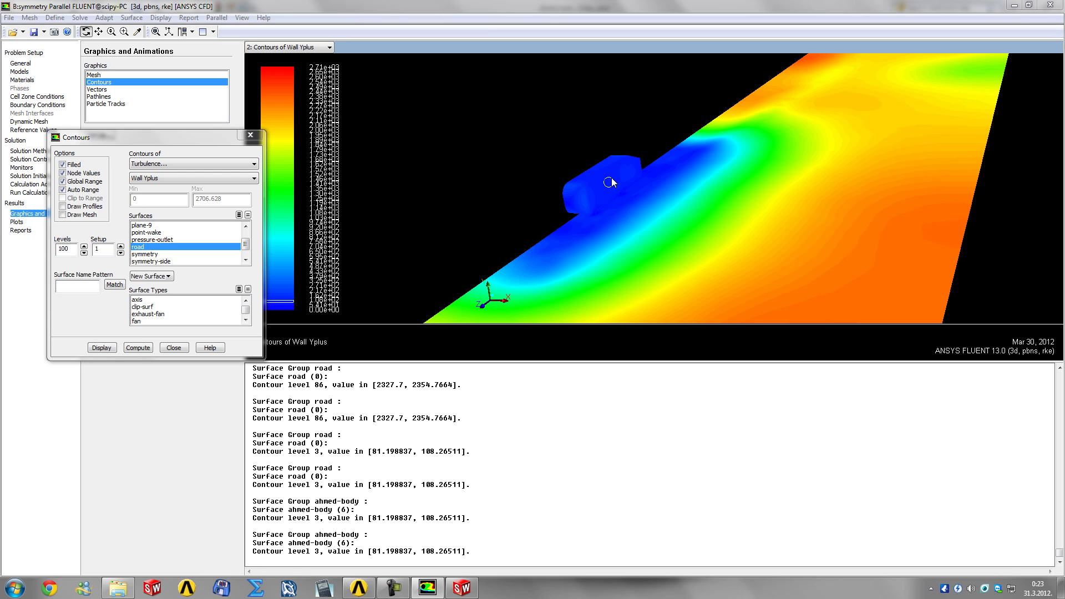
right_click(611, 177)
right_click(590, 177)
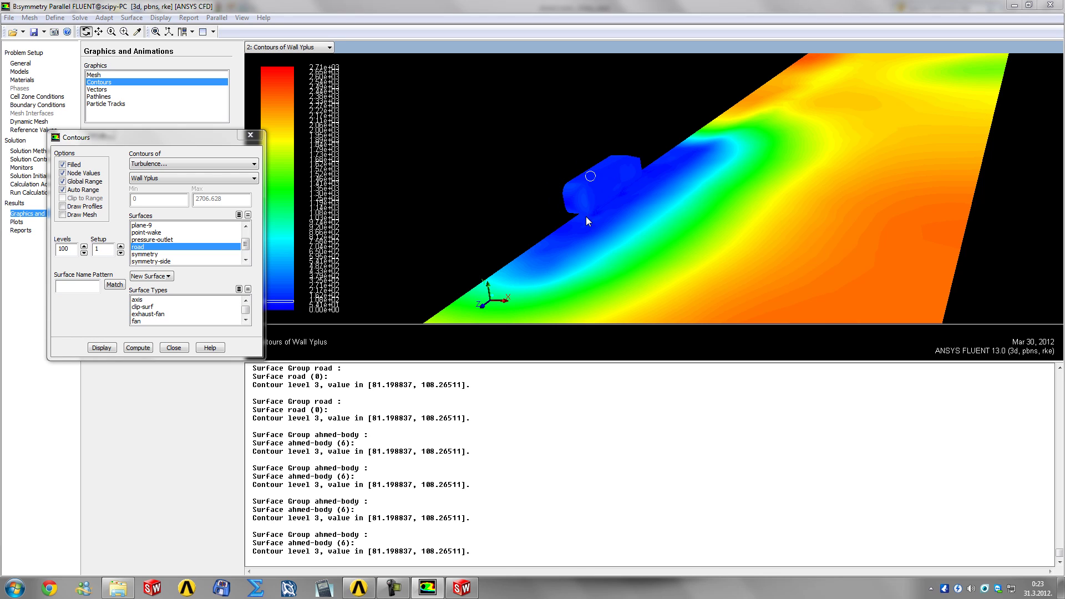
Turn off auto range and redraw the y+ contours with maximum 250
click(63, 189)
triple_click(233, 198)
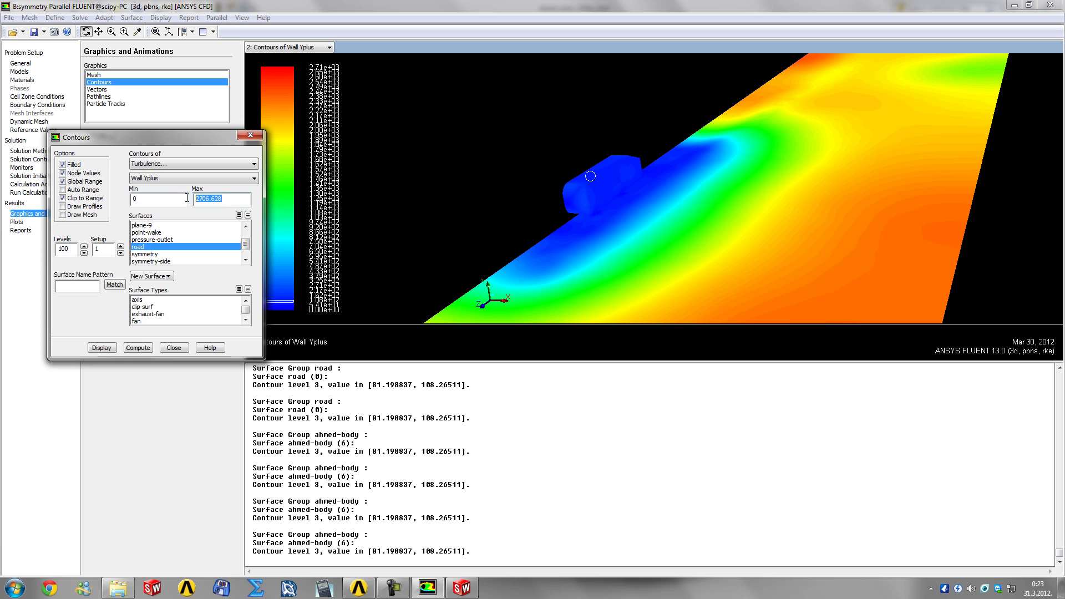
text(250)
click(110, 349)
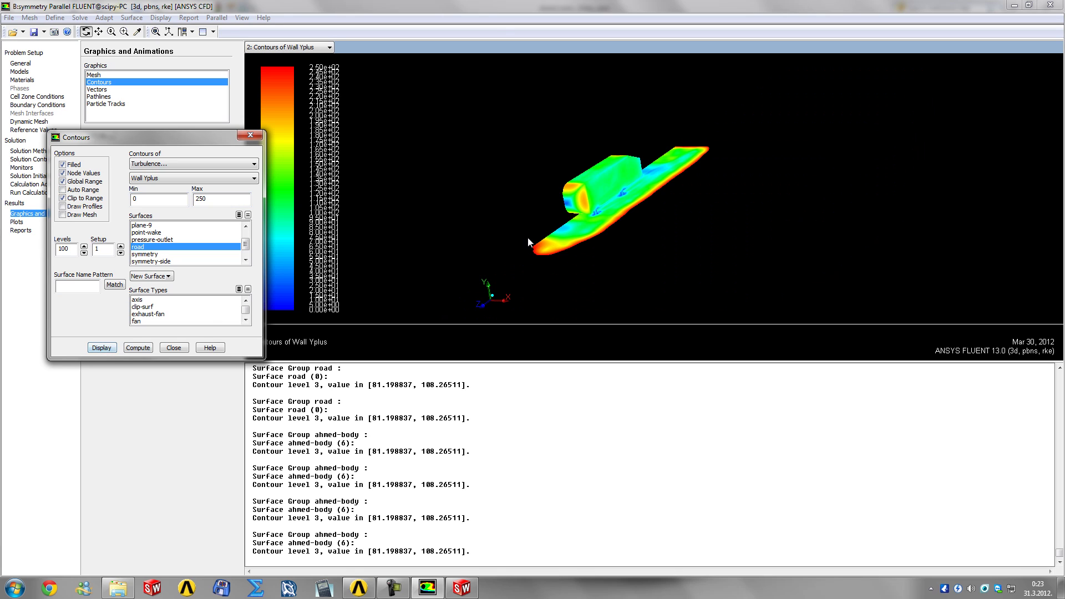